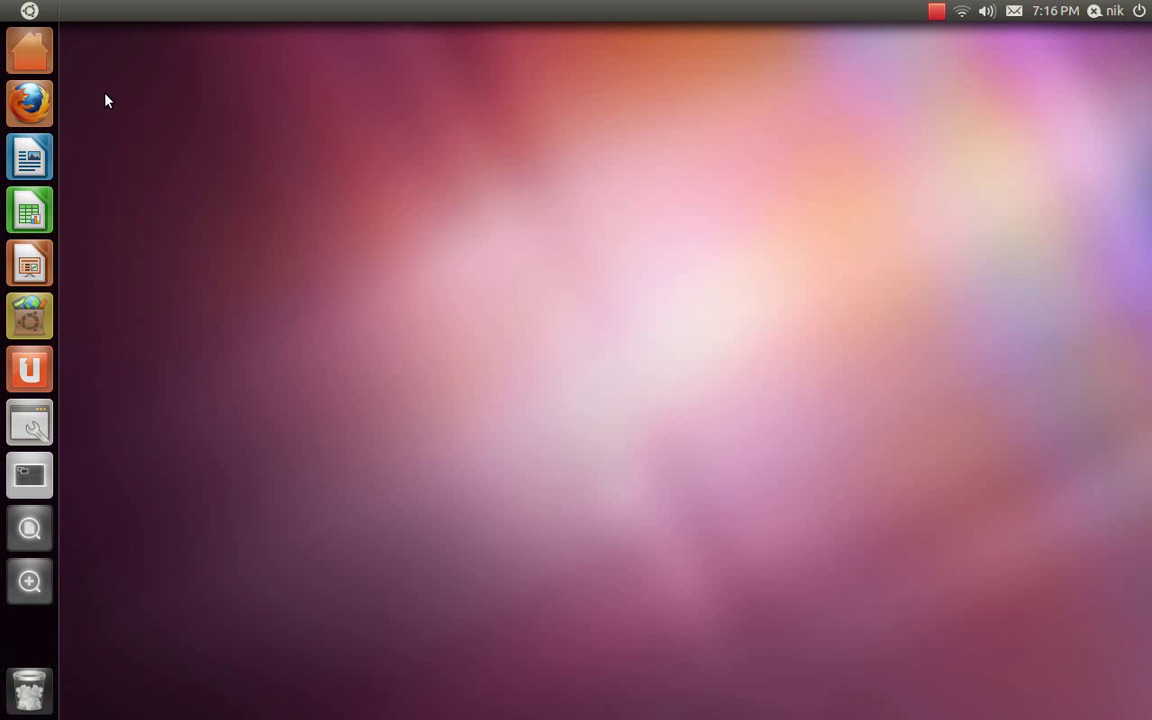
Step: Open the home folder, move its window toward the centre of the desktop and minimise it
left_click(27, 55)
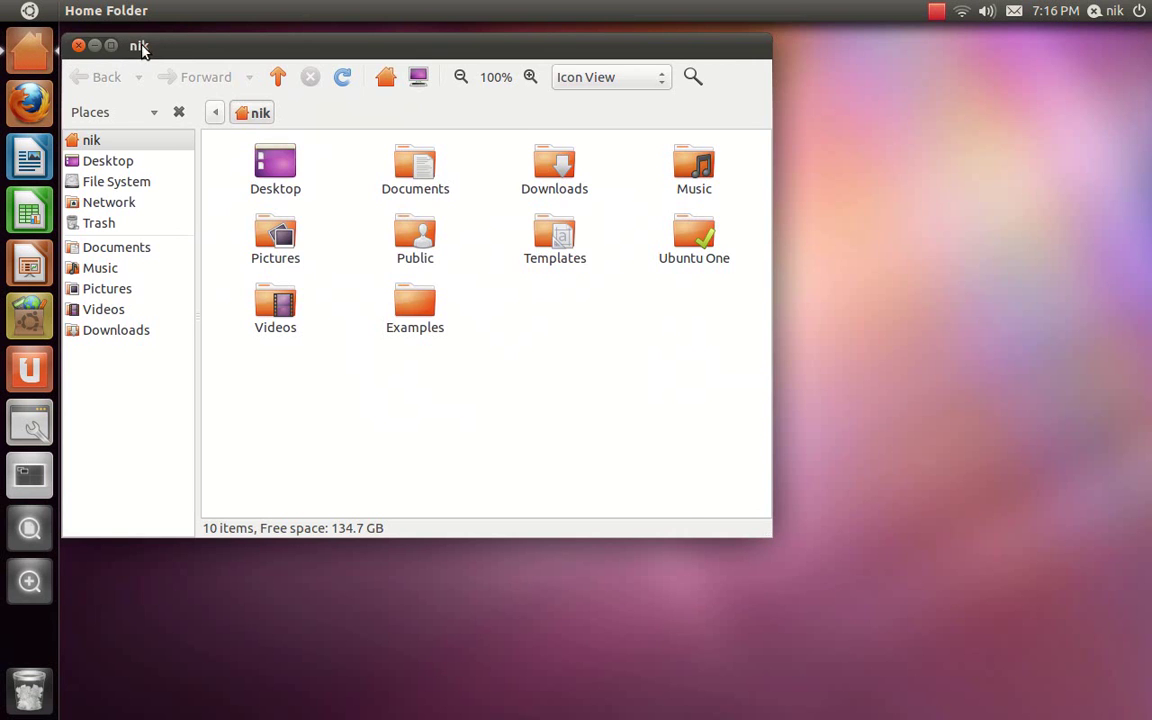
left_click_drag(140, 47, 302, 127)
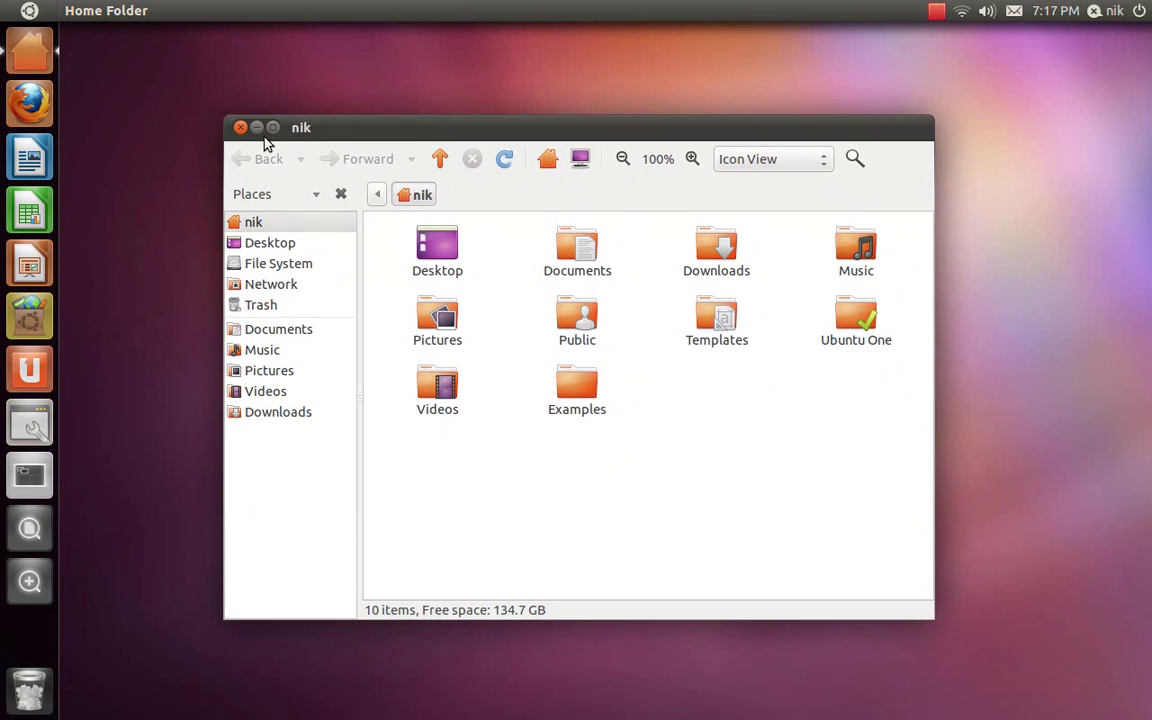
left_click(256, 128)
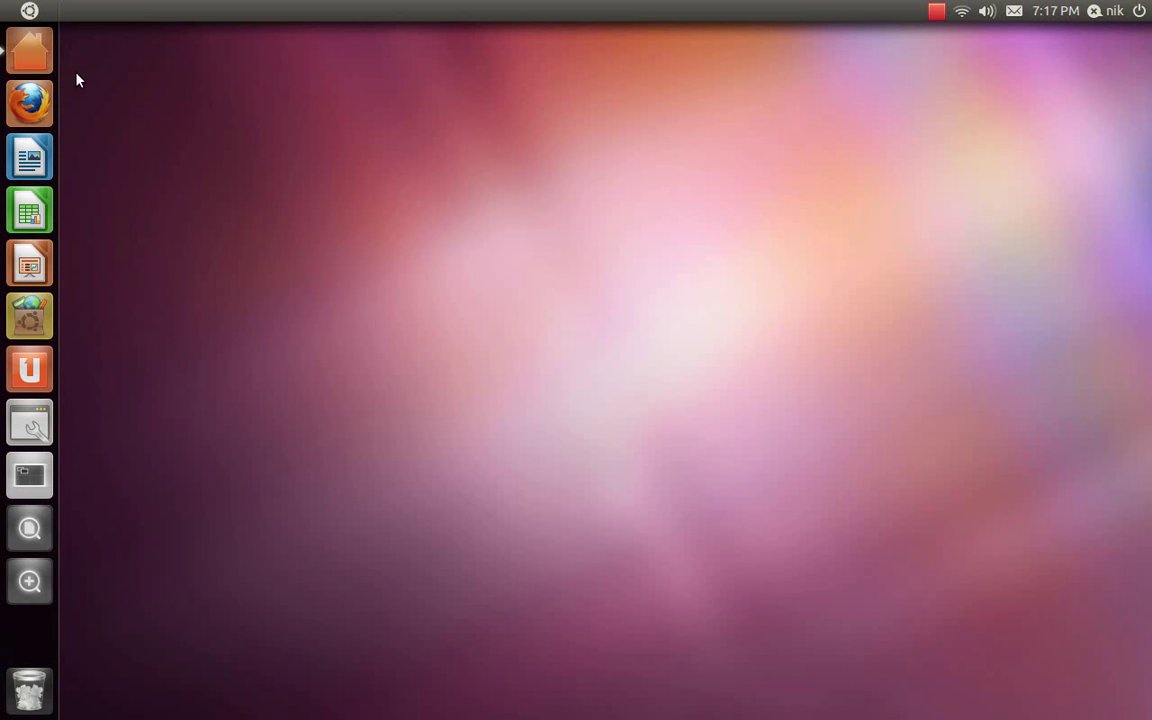
left_click(33, 52)
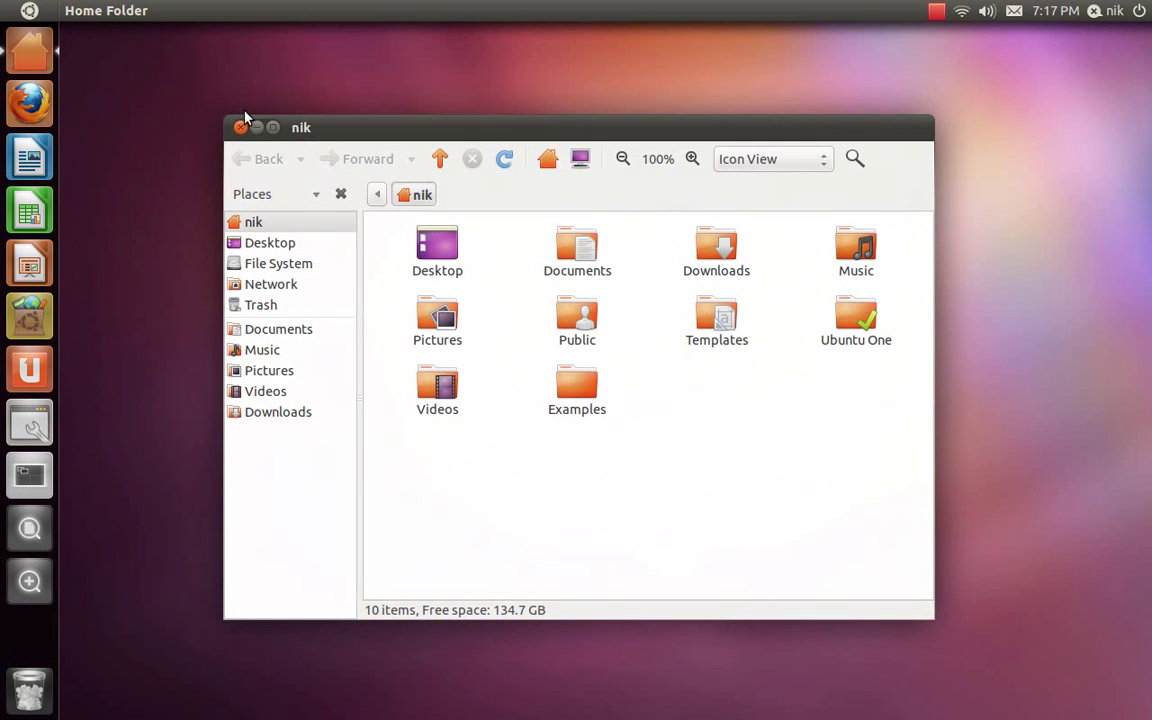
left_click(257, 128)
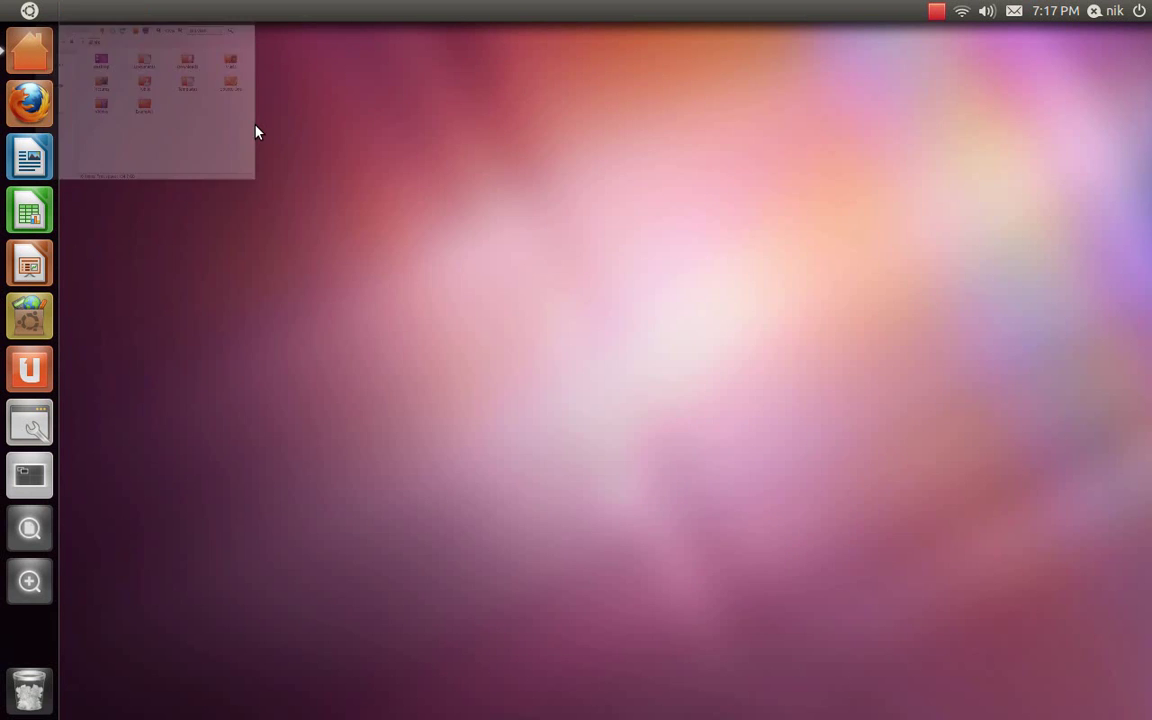
Step: Restore the home folder window and choose Home Folder from its launcher icon's options
left_click(30, 63)
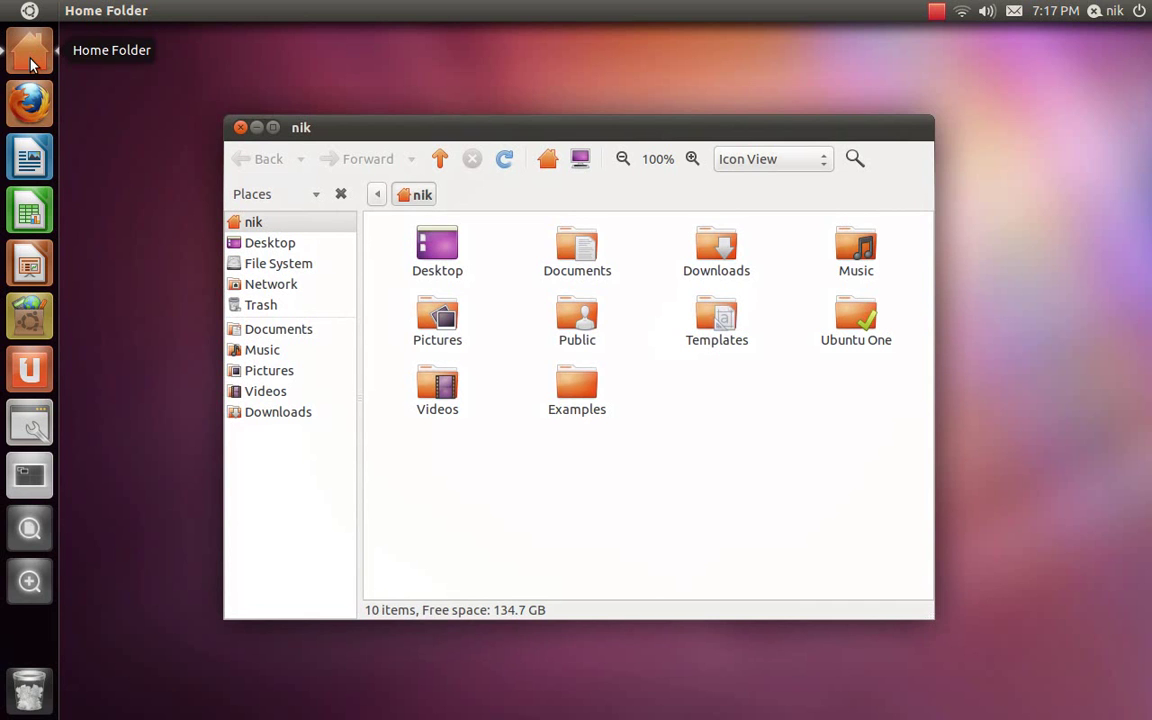
right_click(30, 63)
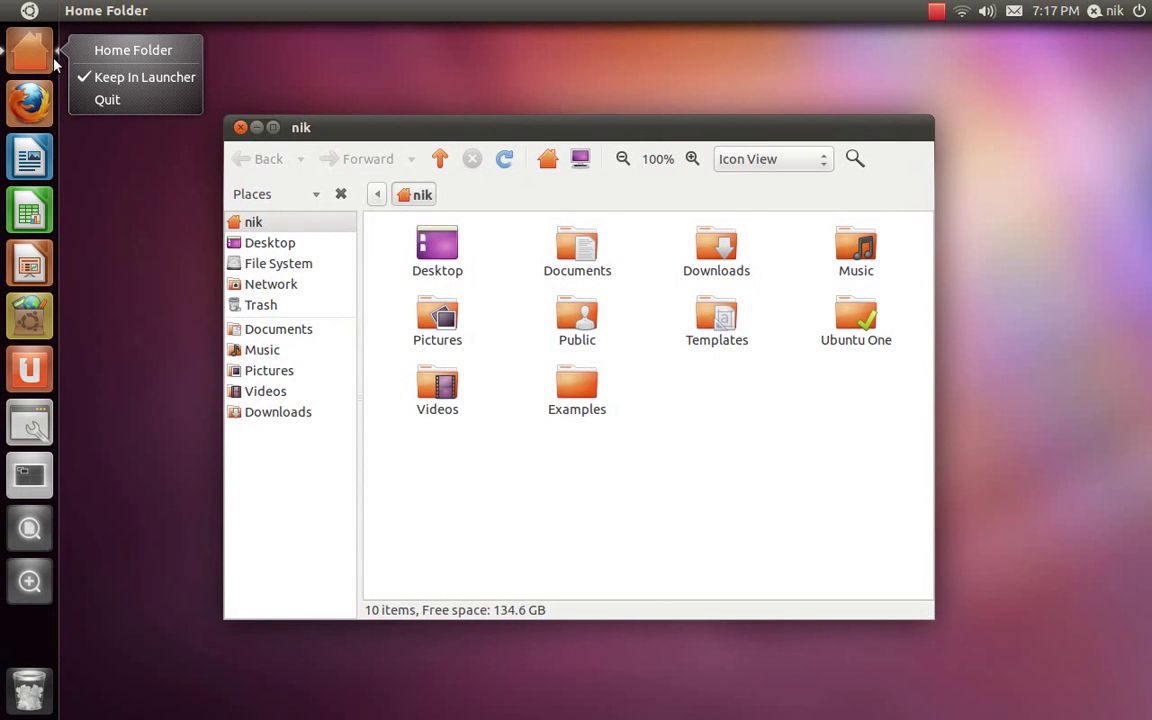
left_click(101, 56)
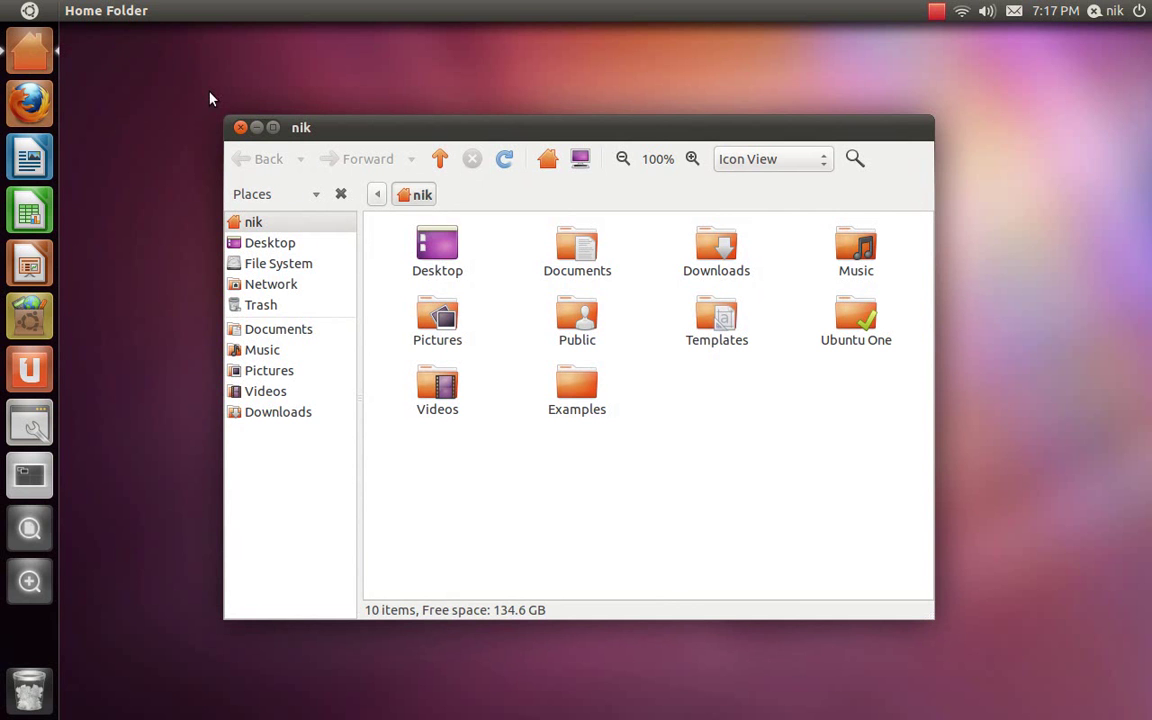
Step: Tile the home folder window to the right half of the screen, and close it
mouse_move(312, 132)
left_mouse_down()
mouse_move(246, 120)
mouse_move(256, 44)
mouse_move(268, 36)
mouse_move(322, 150)
left_mouse_up()
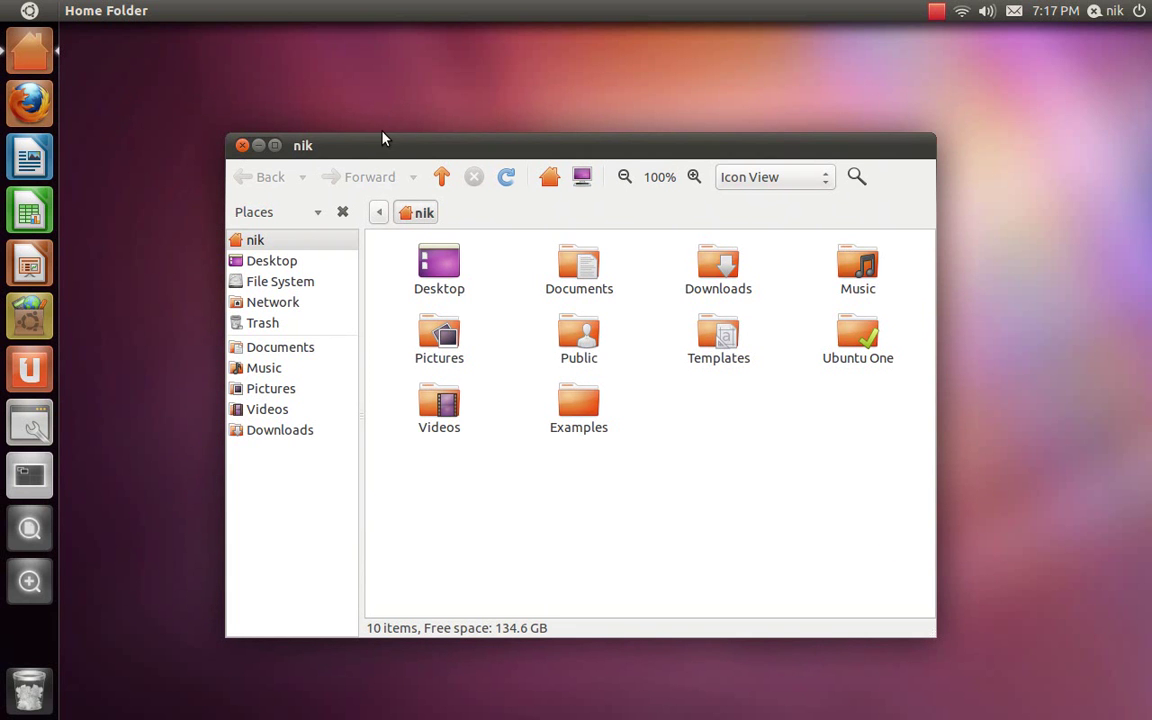
left_click_drag(376, 147, 1151, 234)
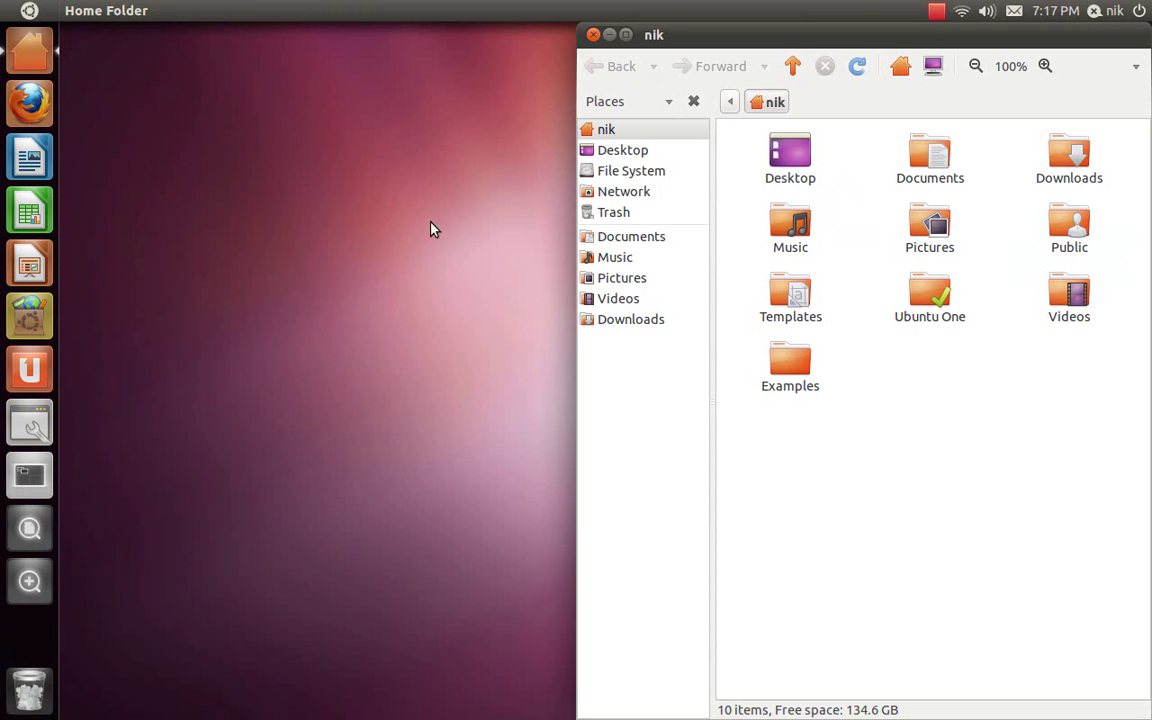
left_click(592, 36)
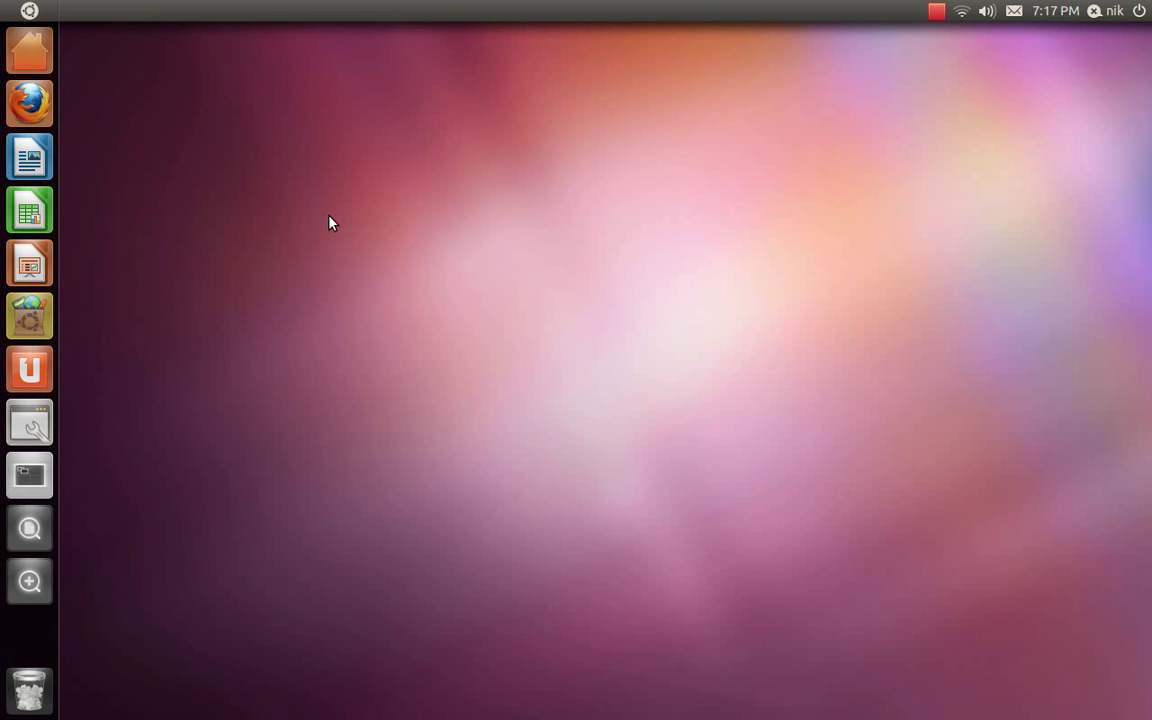
Step: Open the Firefox web browser and reveal its application menu bar
left_click(31, 106)
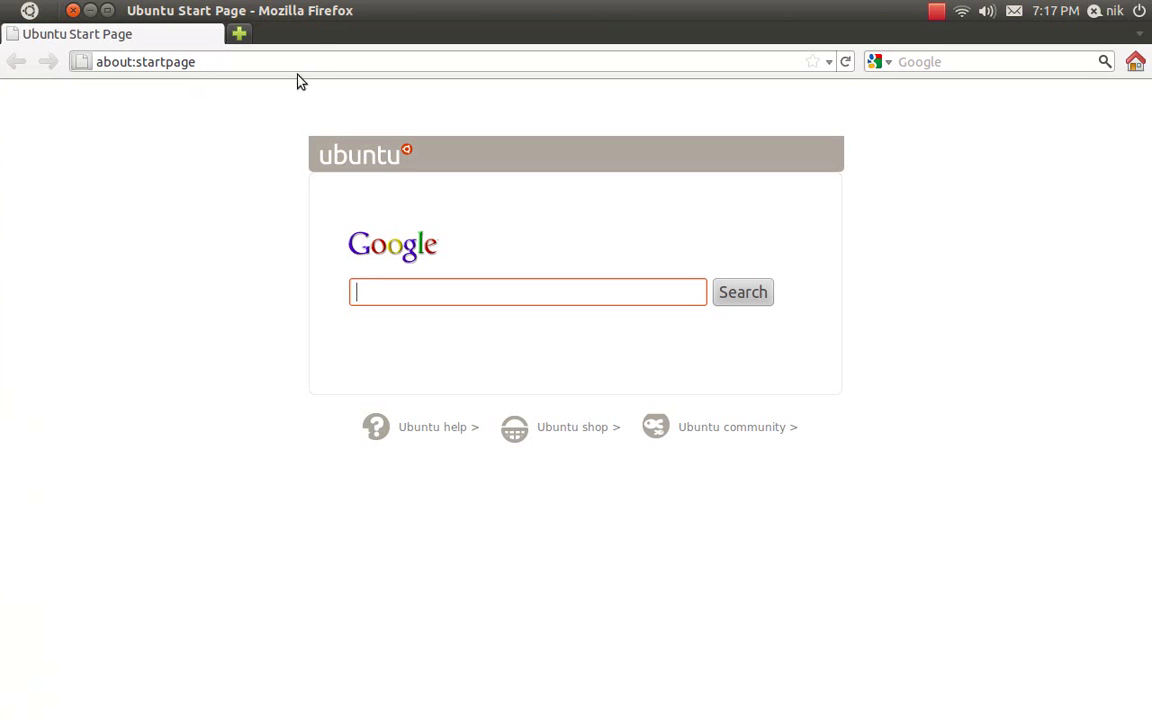
mouse_move(213, 13)
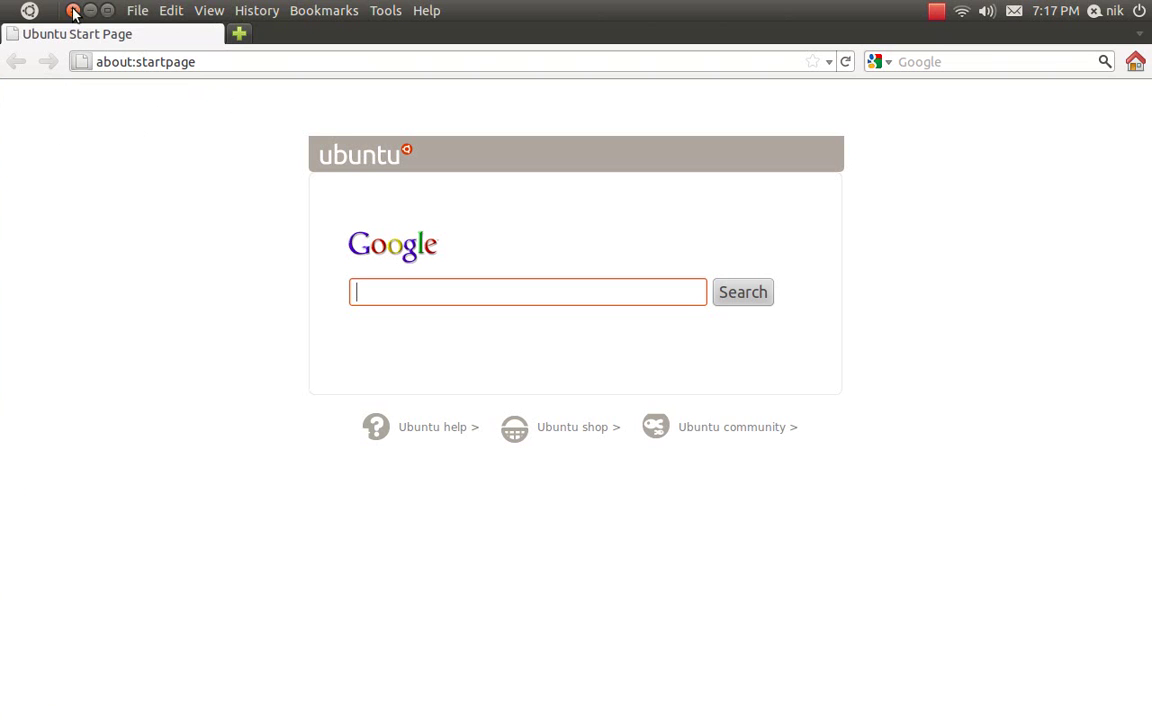
mouse_move(160, 10)
Step: Switch the Firefox window back and forth between windowed and maximised several times, and close it
double_click(490, 12)
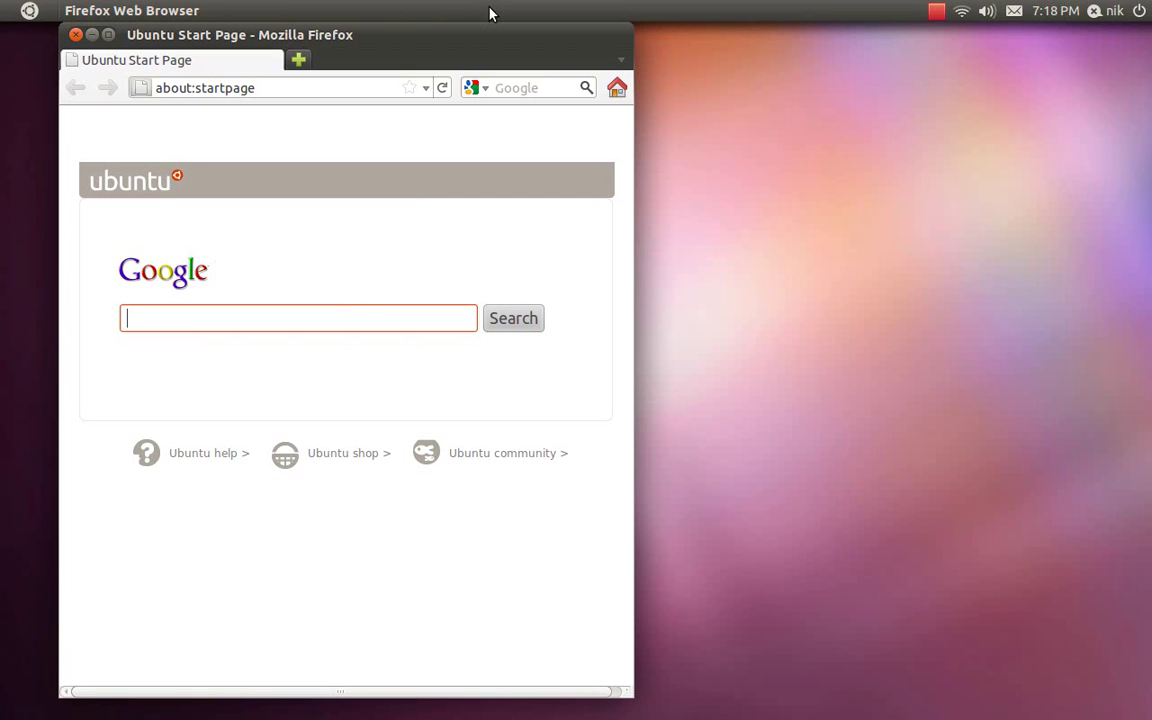
left_click_drag(457, 39, 558, 57)
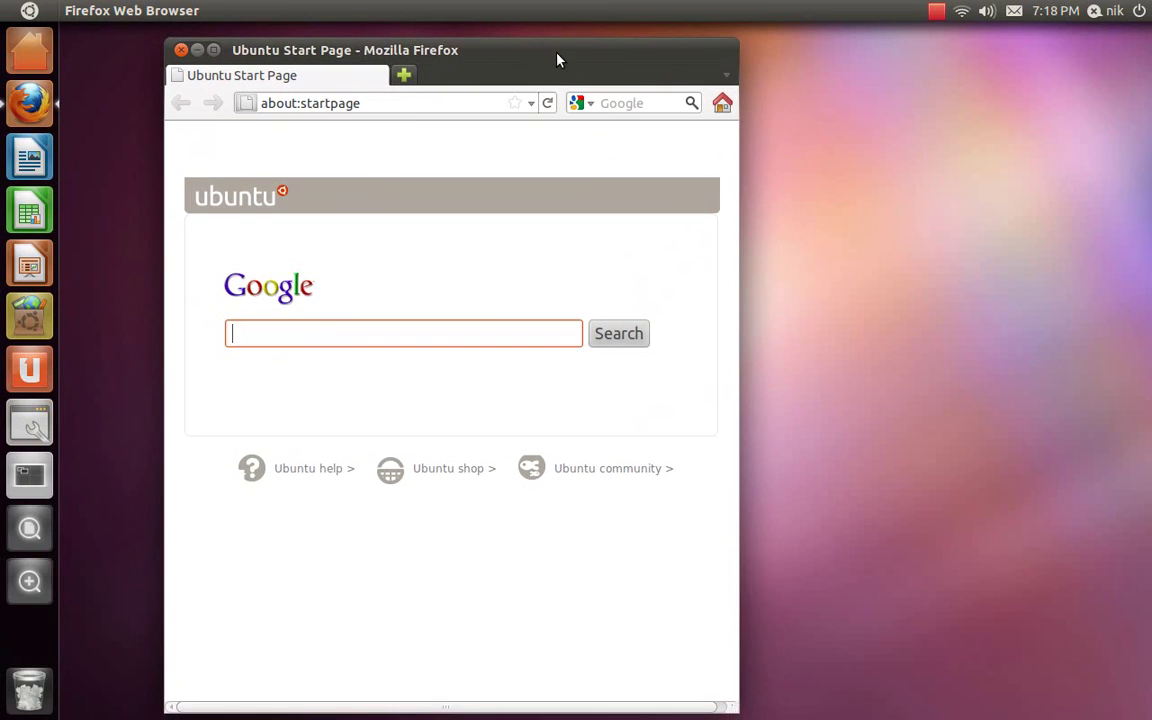
double_click(558, 57)
mouse_move(489, 10)
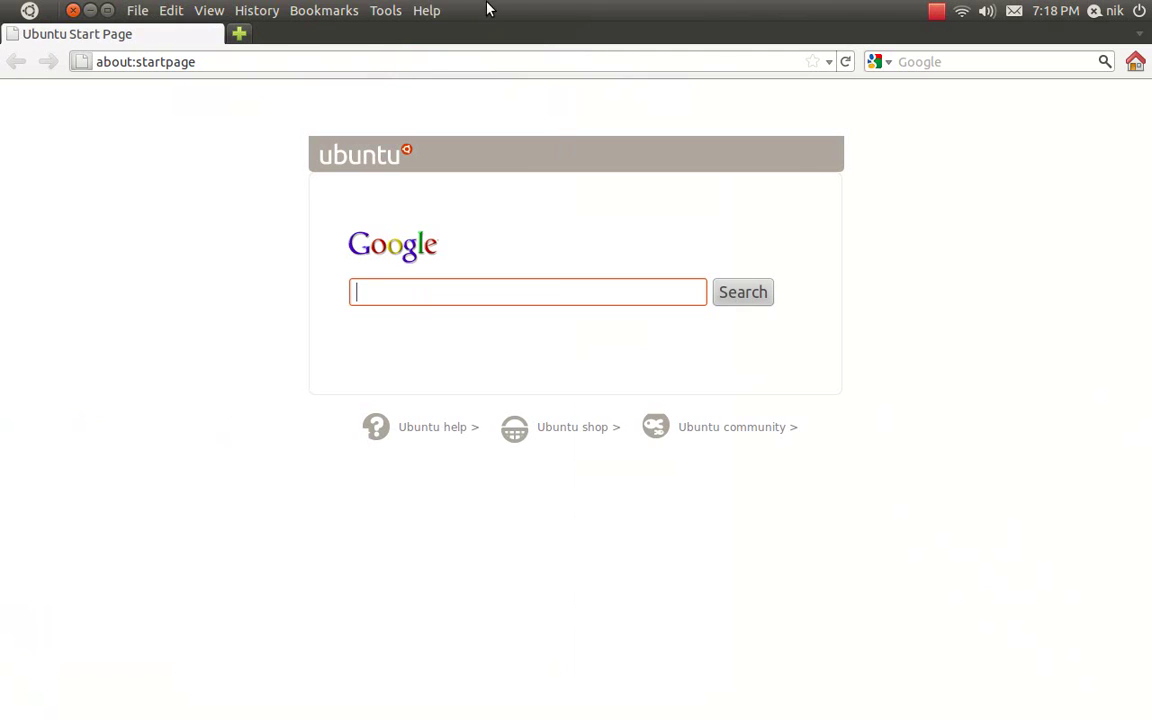
double_click(558, 8)
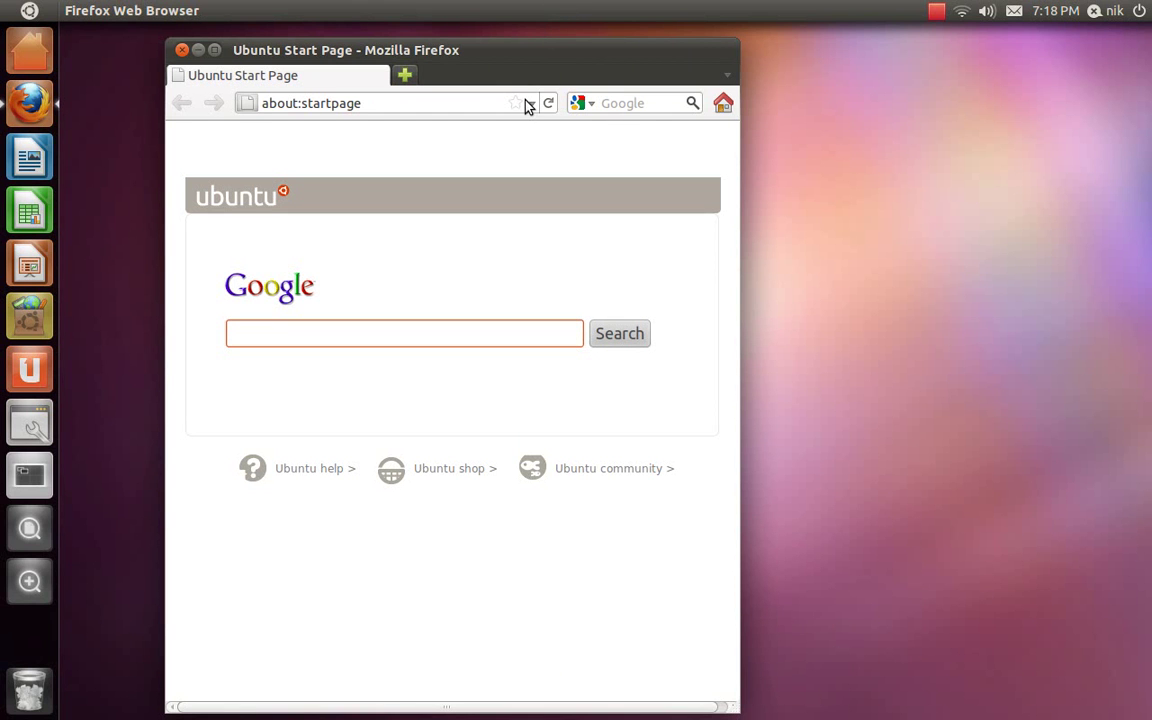
double_click(527, 58)
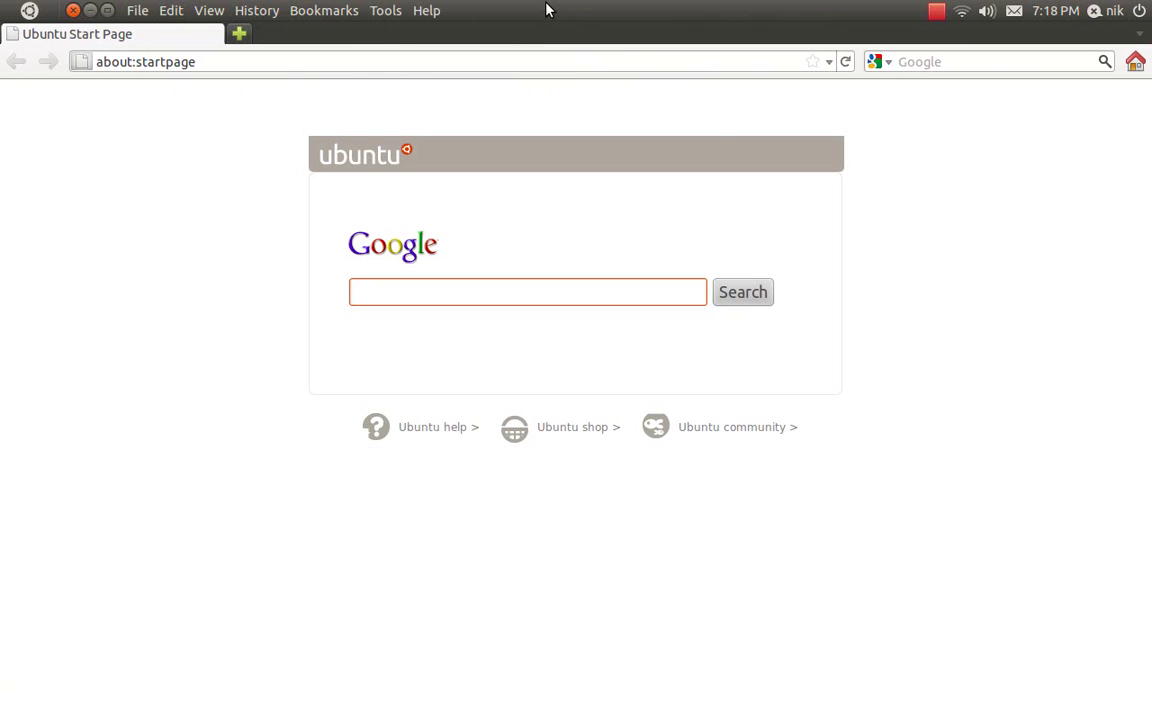
double_click(547, 10)
double_click(480, 59)
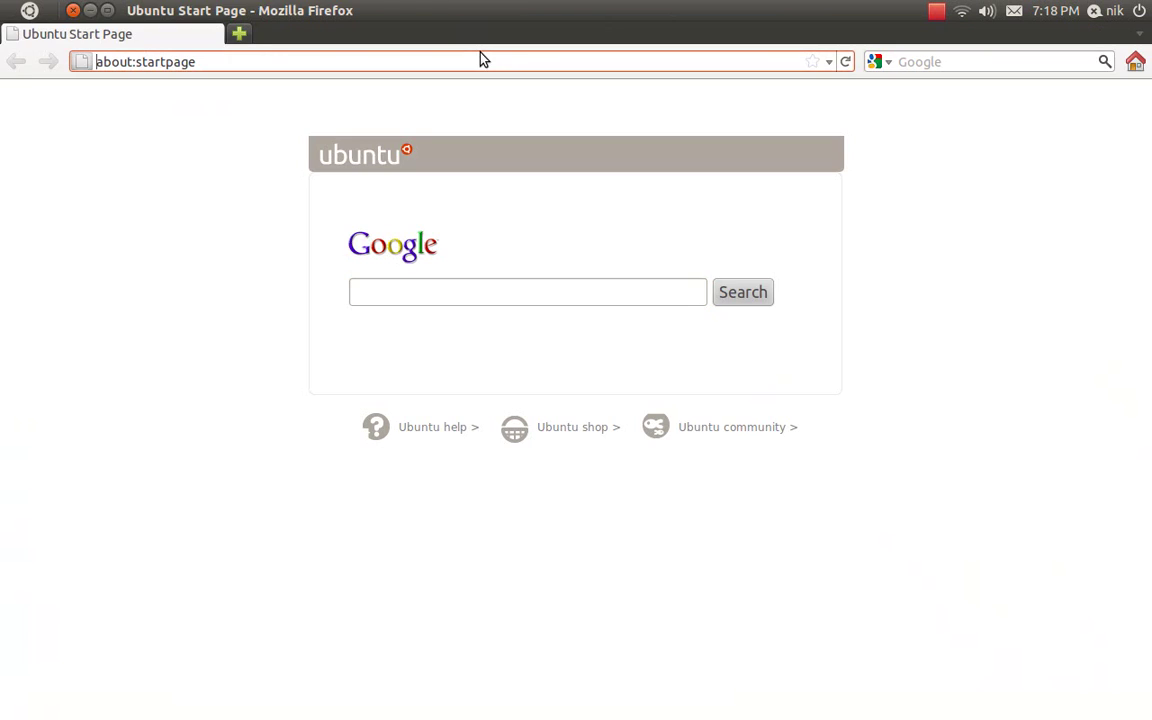
left_click(107, 10)
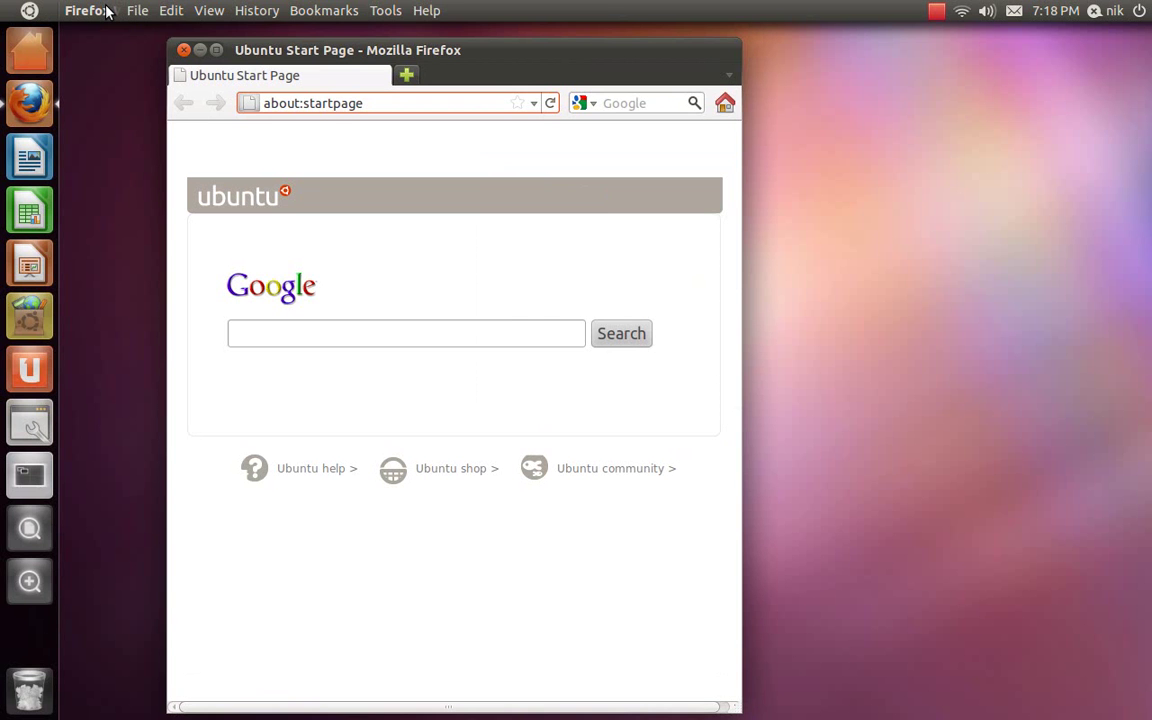
left_click_drag(248, 50, 261, 73)
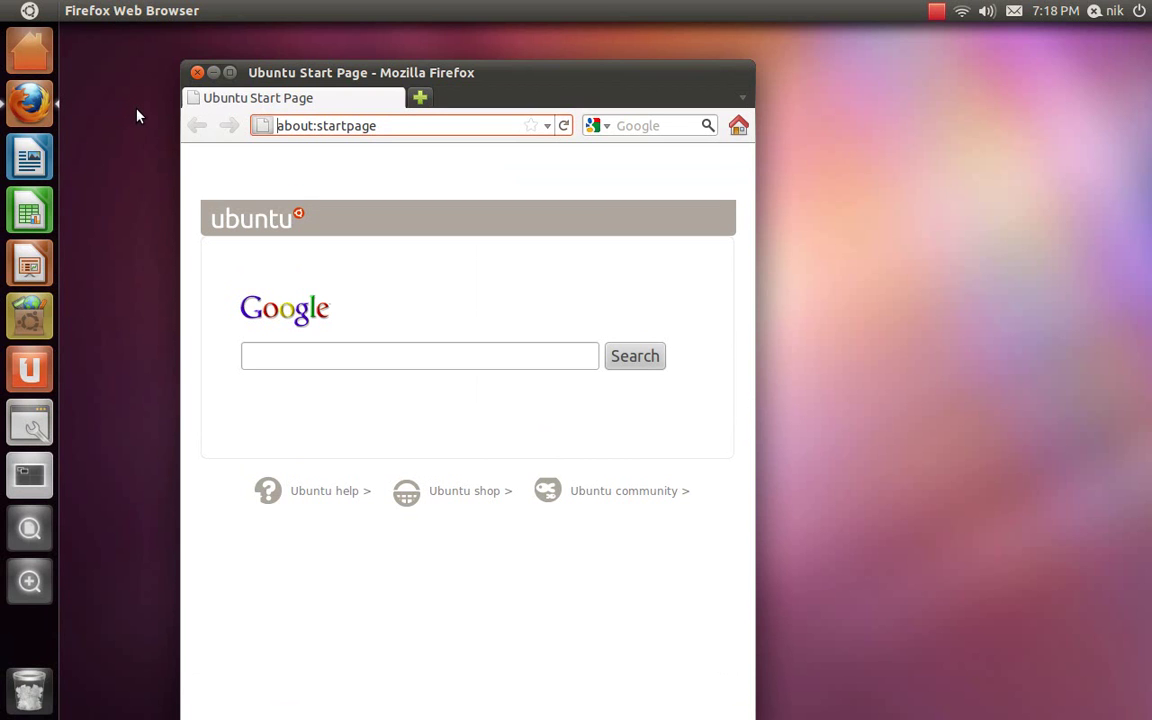
left_click(197, 73)
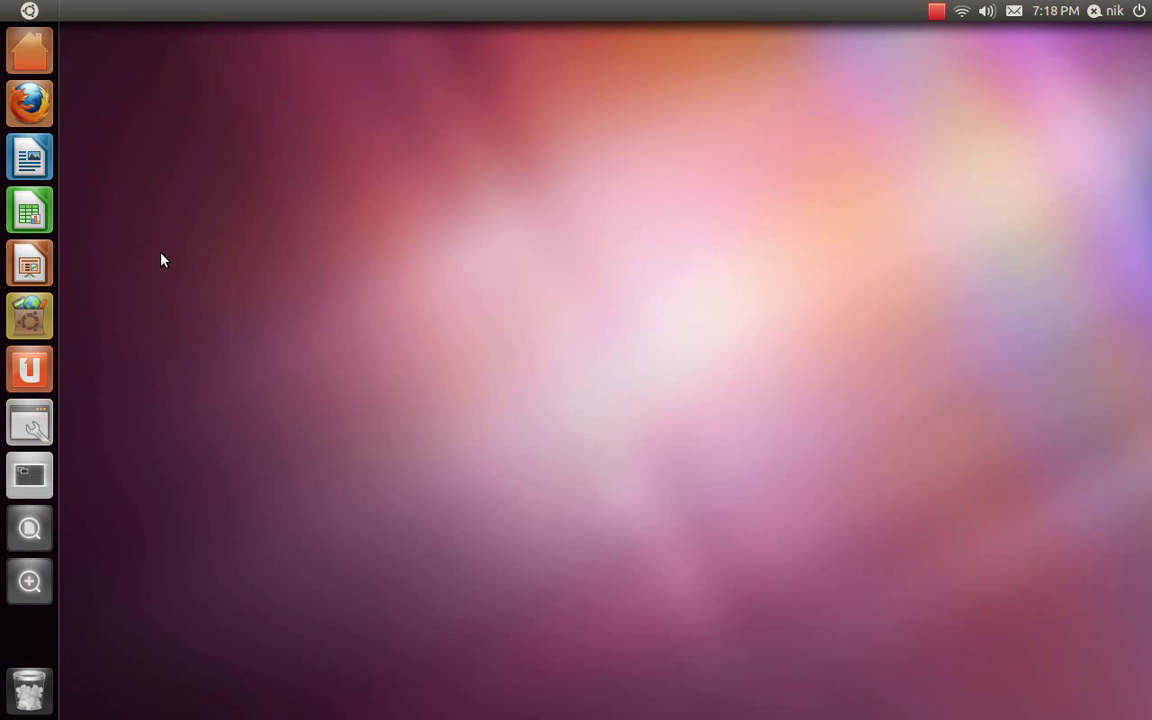
Step: Open Ubuntu Software Center and look through the Installed Software and History sections, returning to Get Software
left_click(28, 315)
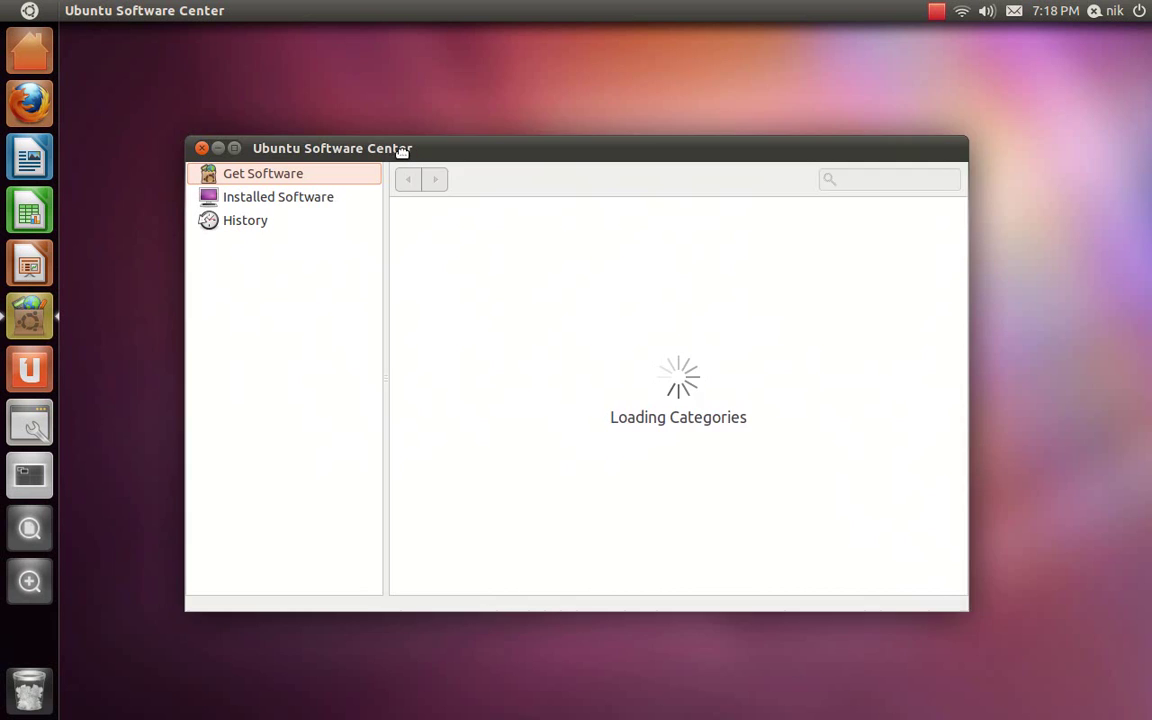
left_click_drag(401, 152, 337, 113)
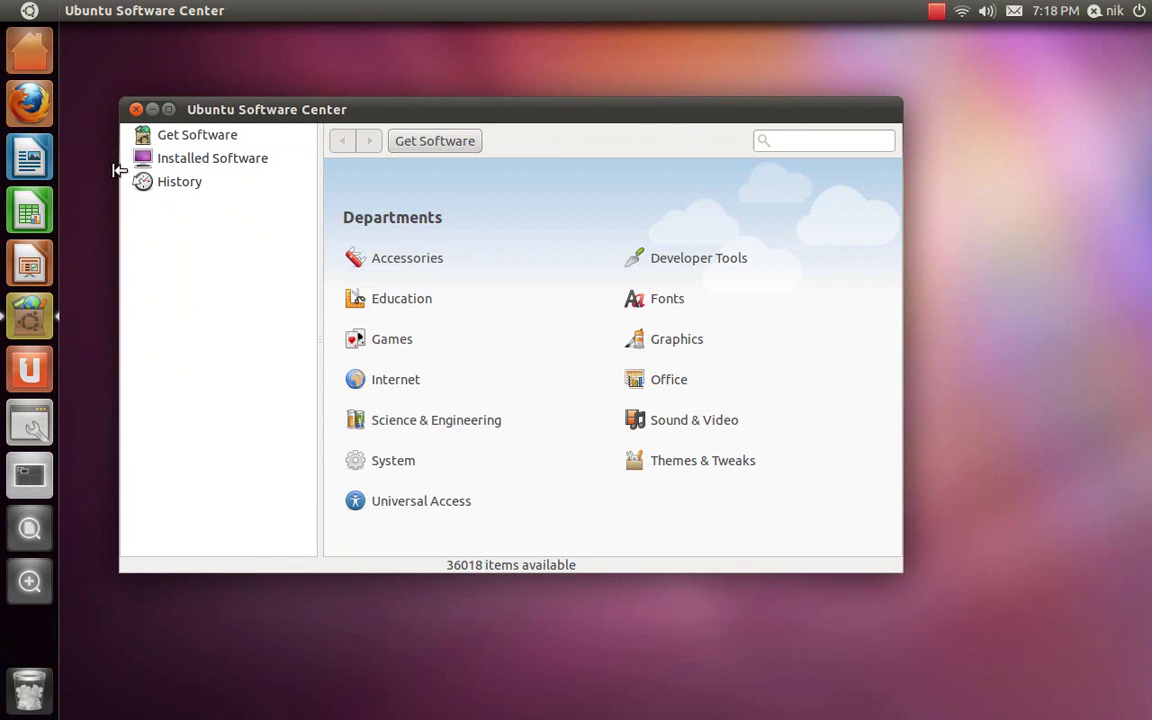
left_click(173, 133)
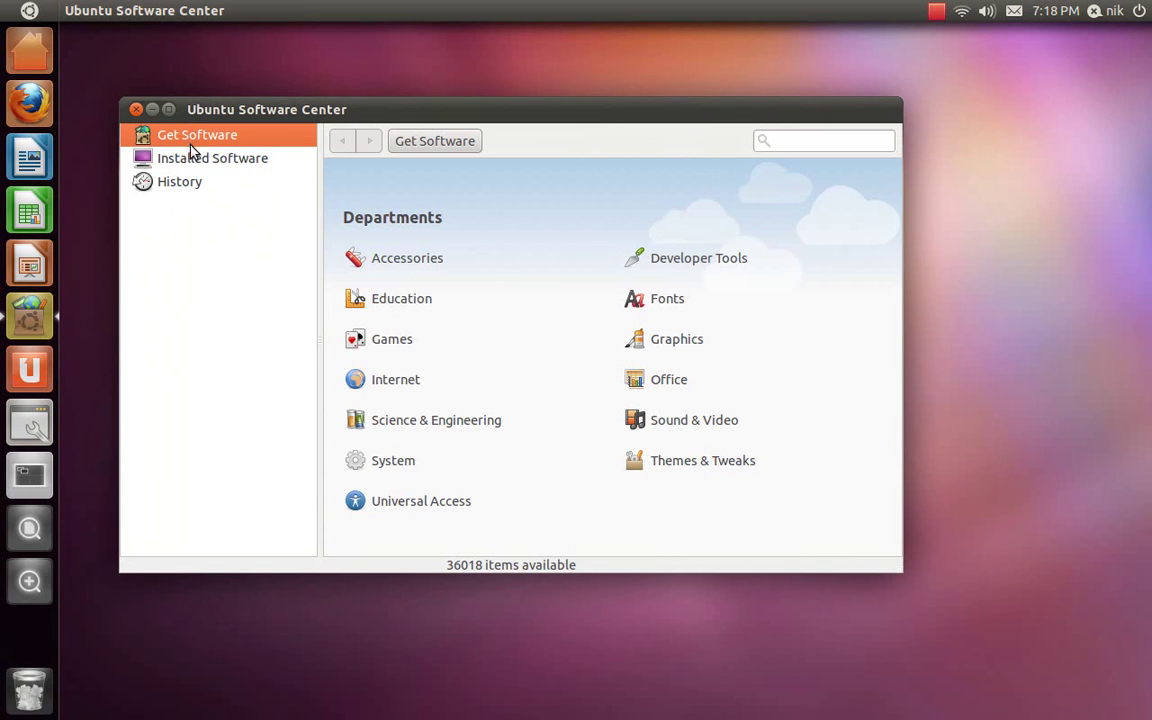
left_click(189, 163)
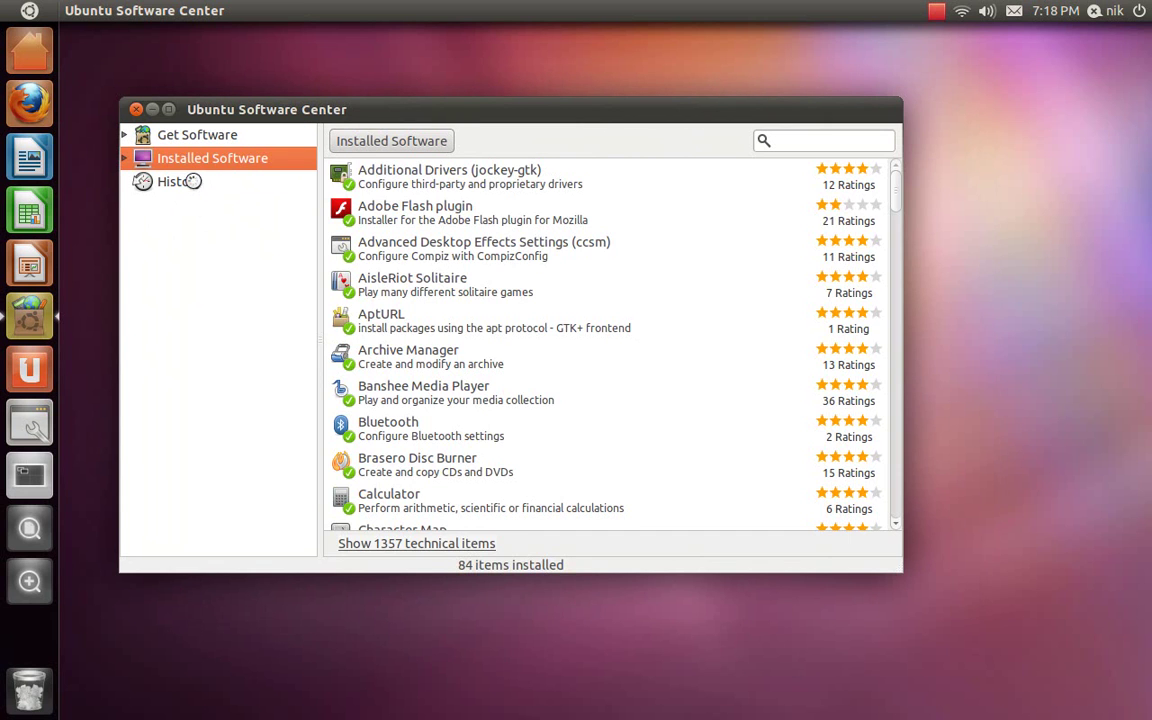
left_click(197, 186)
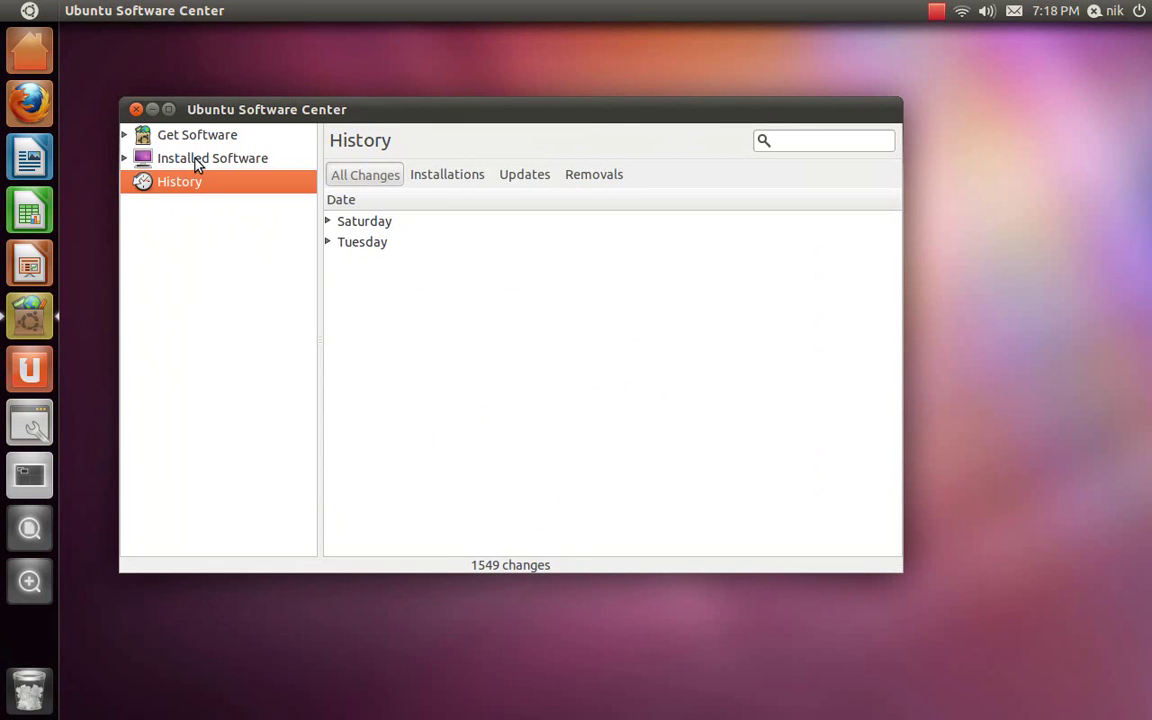
left_click(192, 146)
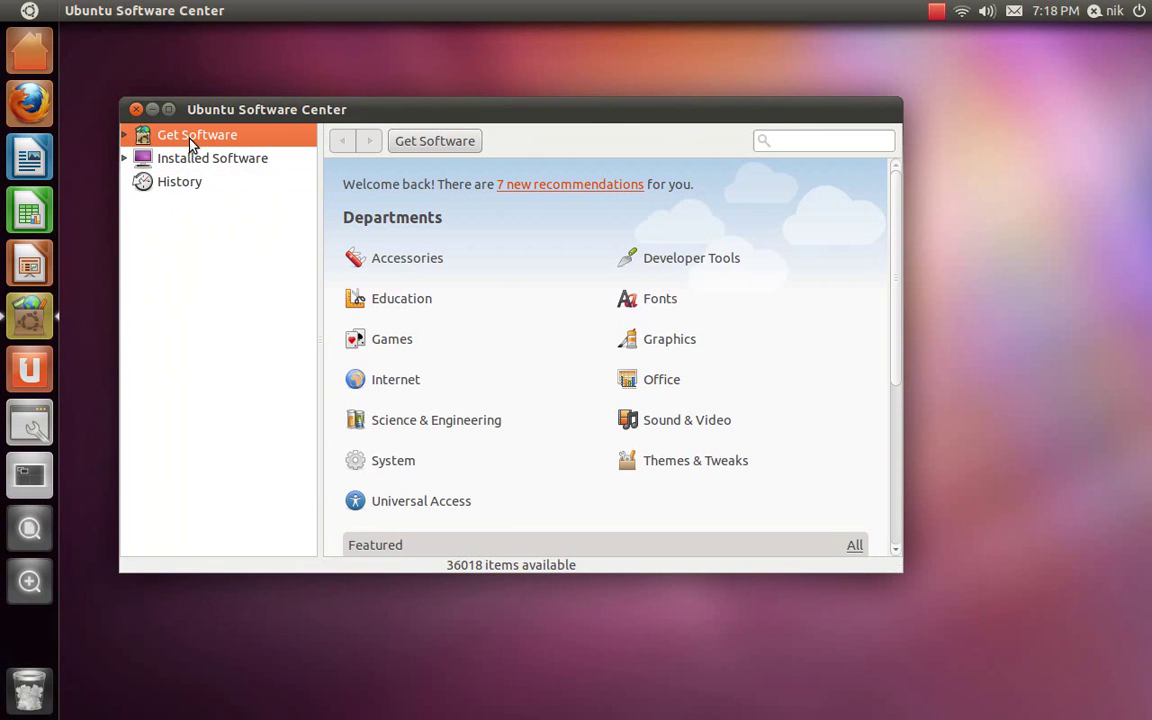
Step: Search the available software for "gesp" and select Gespeaker
left_click(789, 143)
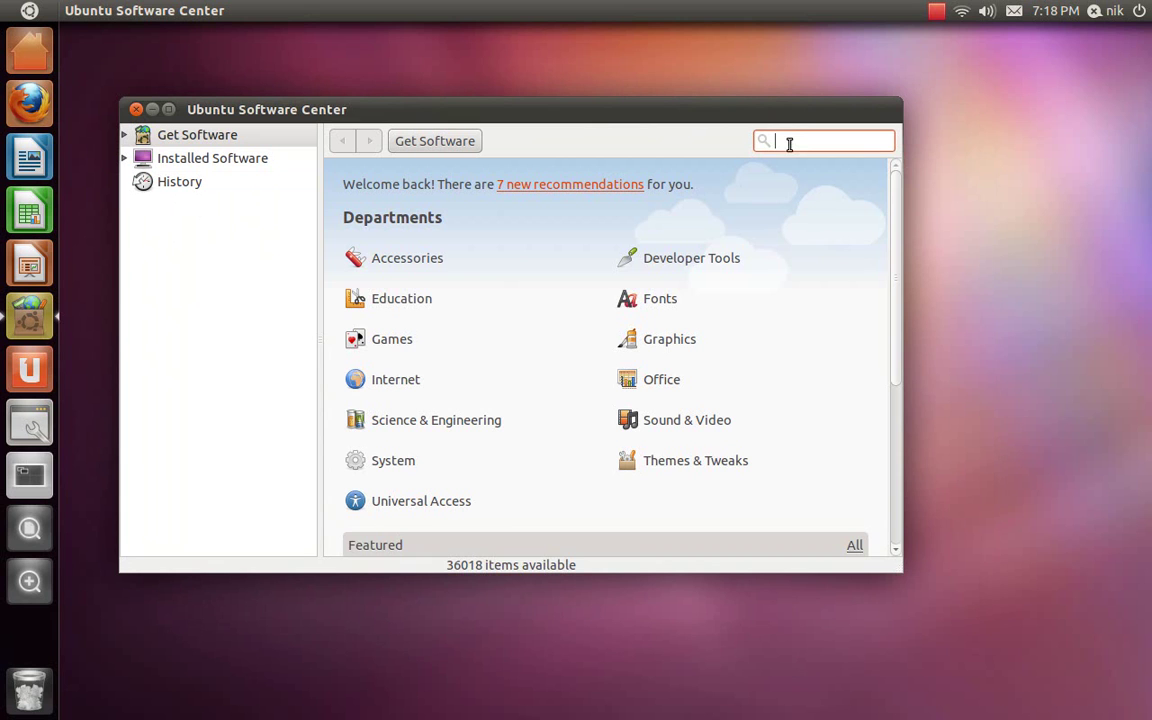
type("gesp")
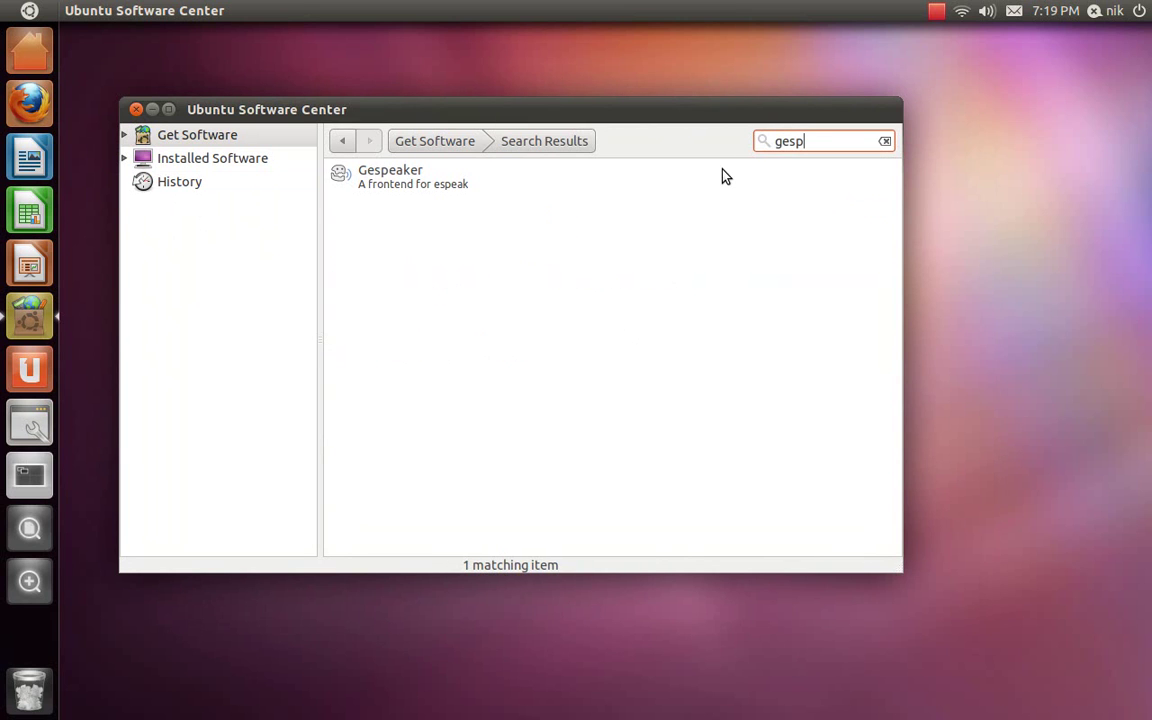
left_click(688, 192)
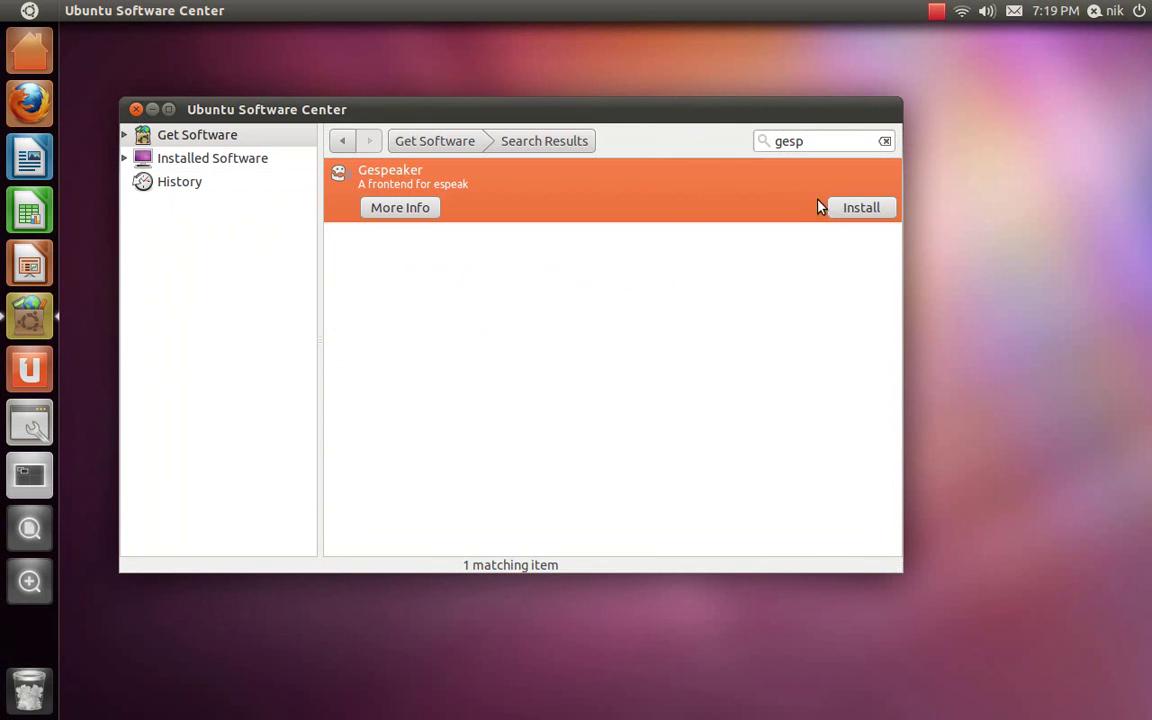
Step: Install Gespeaker, authorising it with the account password, and close Ubuntu Software Center
left_click(848, 207)
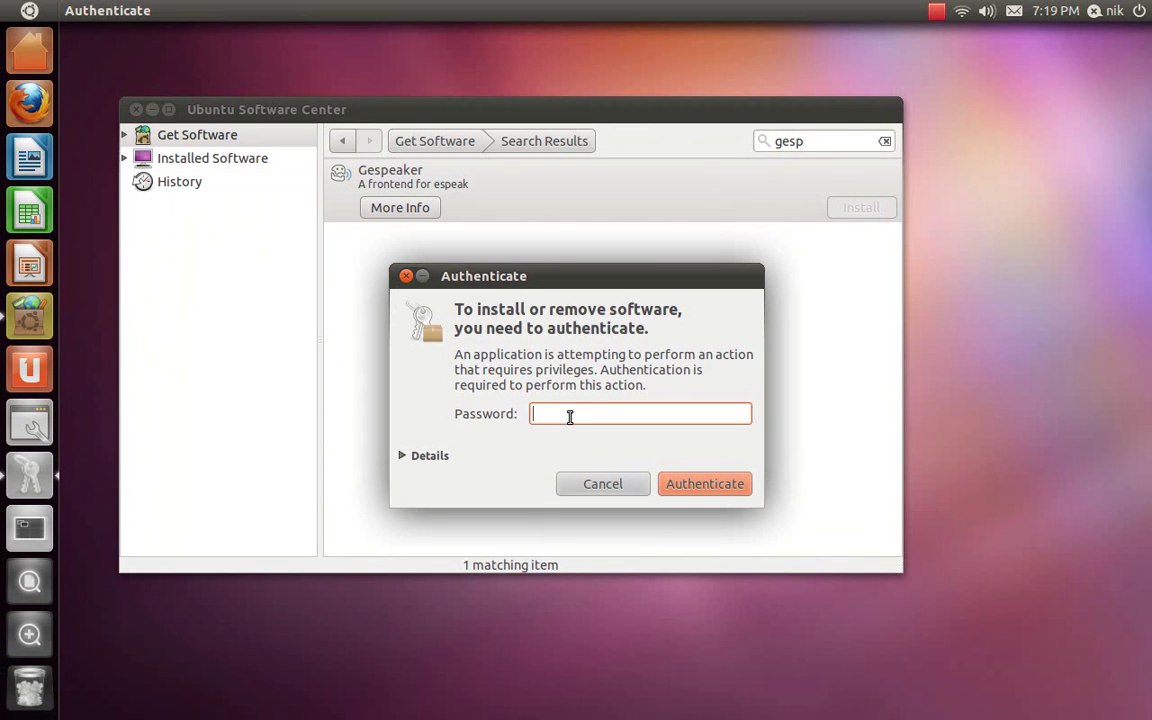
type("••••")
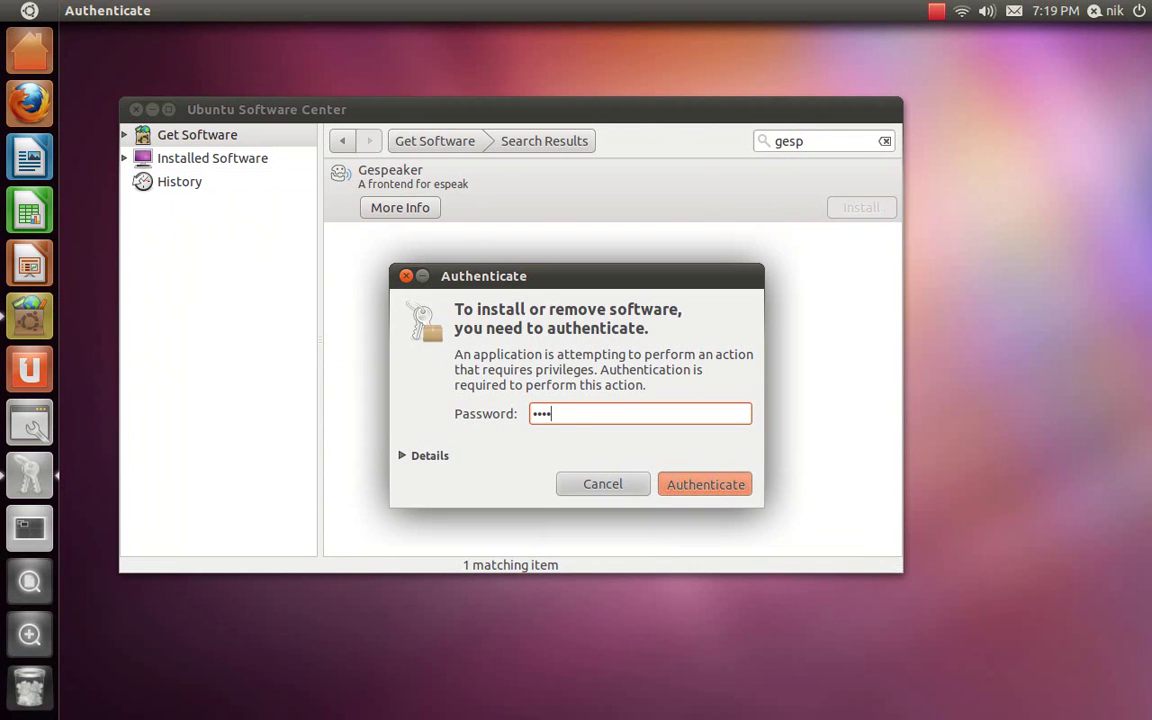
key("Return")
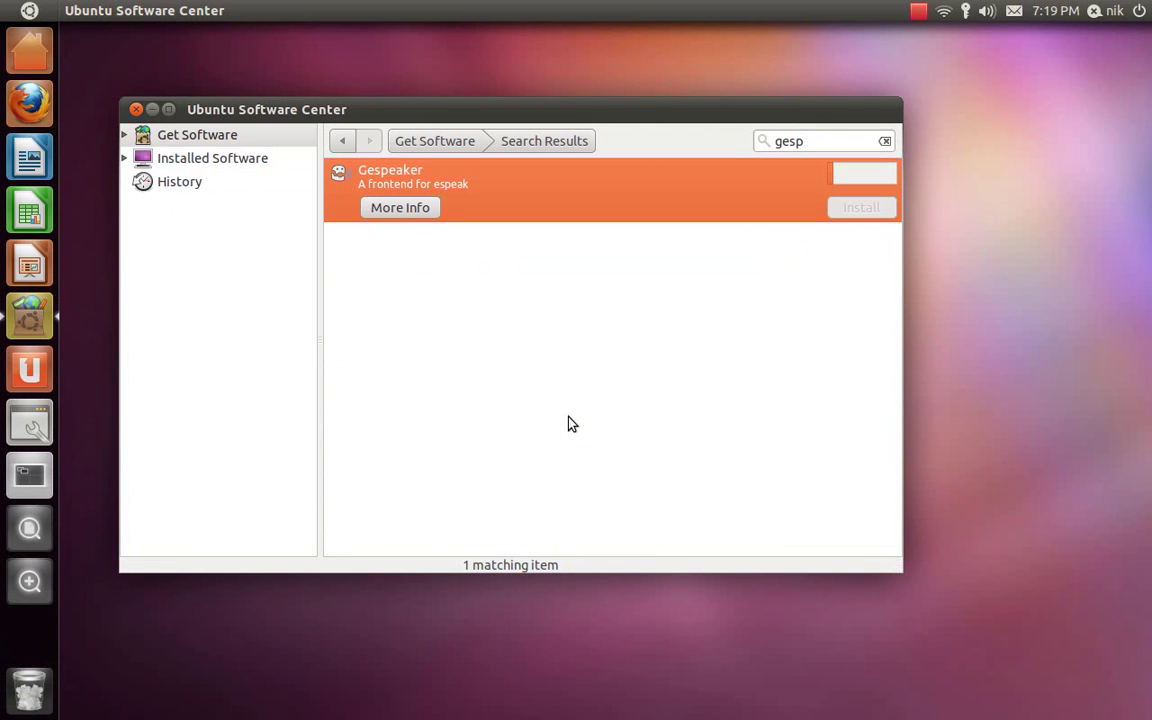
left_click(136, 109)
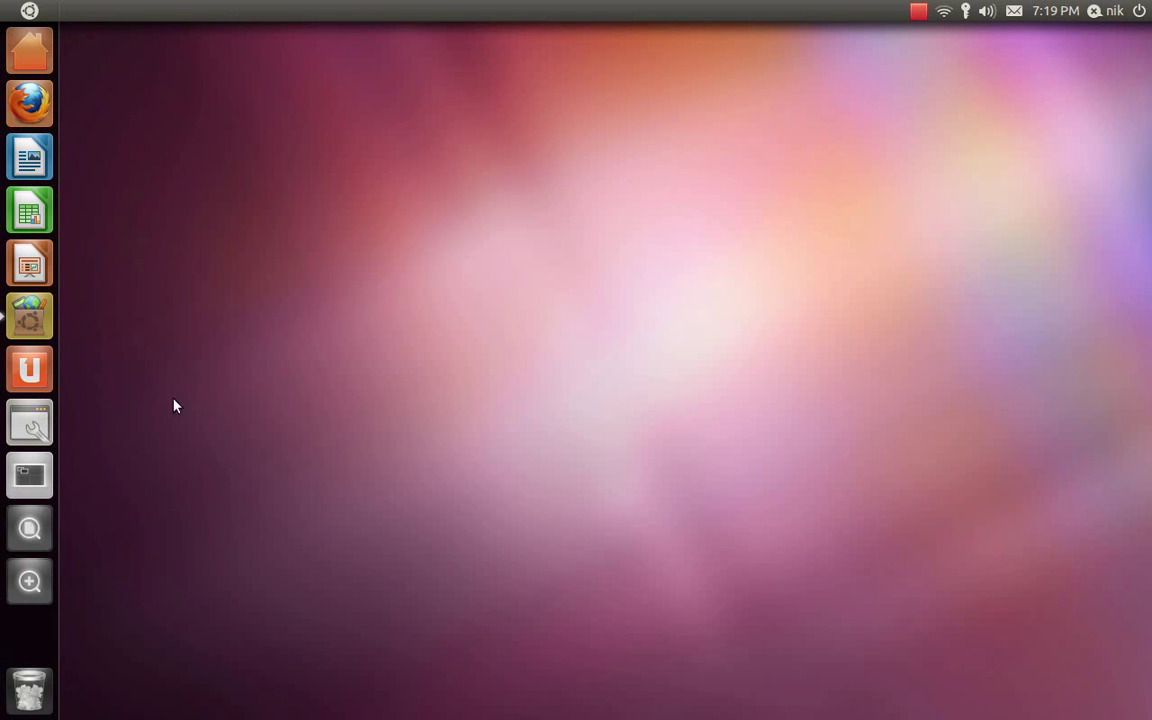
Step: Switch to the upper-right workspace with the Workspace Switcher, and switch back to the upper-left workspace
left_click(30, 475)
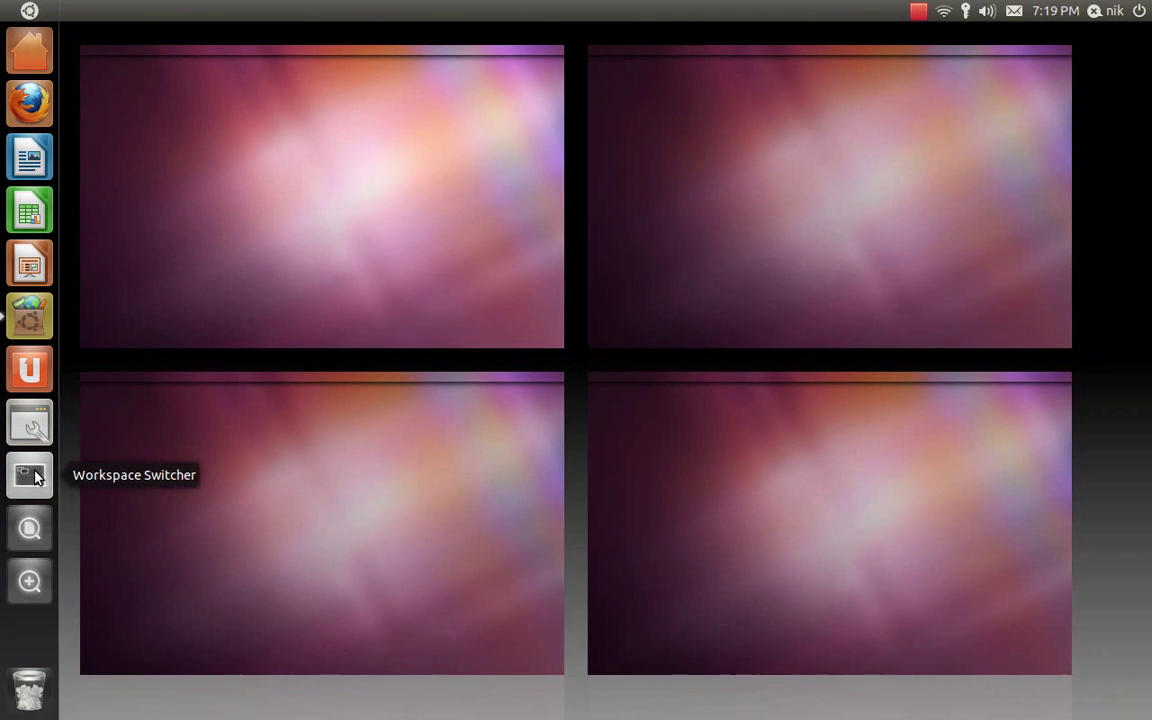
left_click(643, 190)
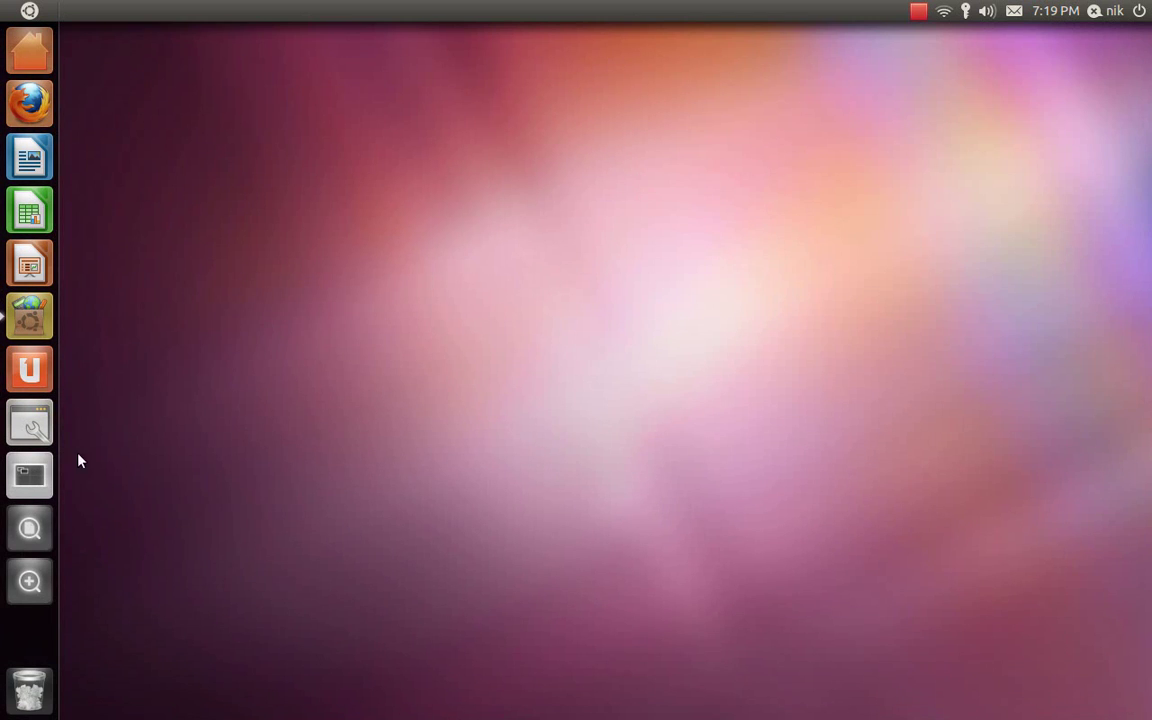
left_click(30, 475)
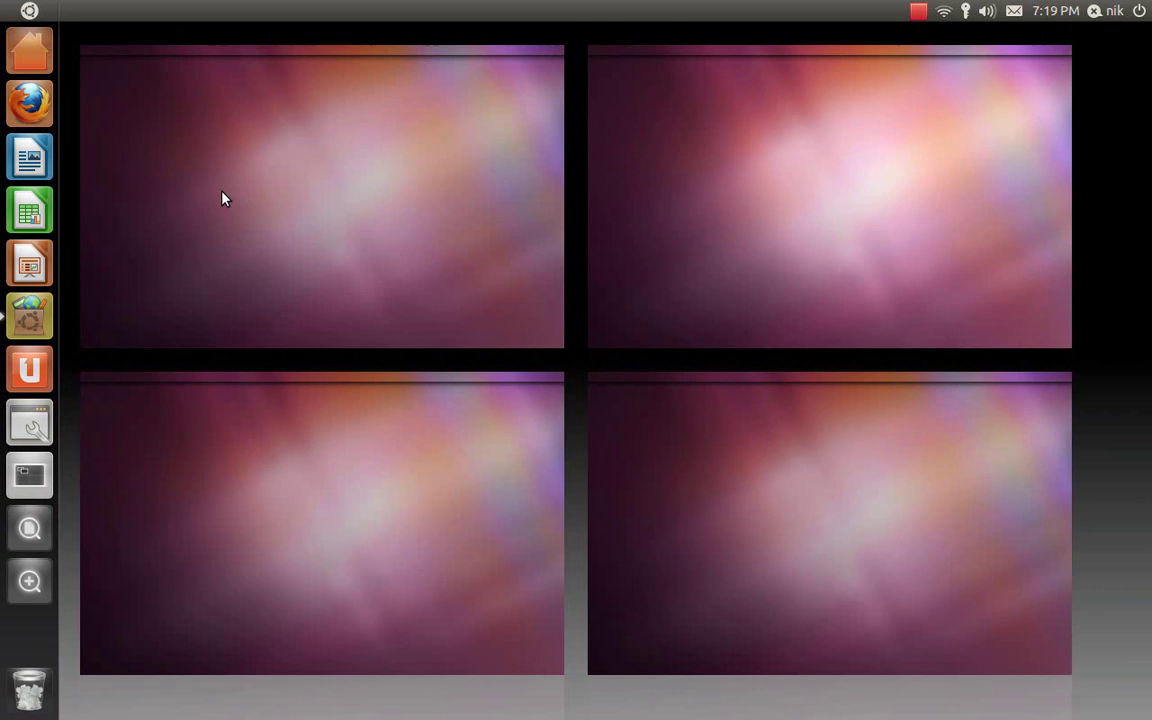
left_click(224, 199)
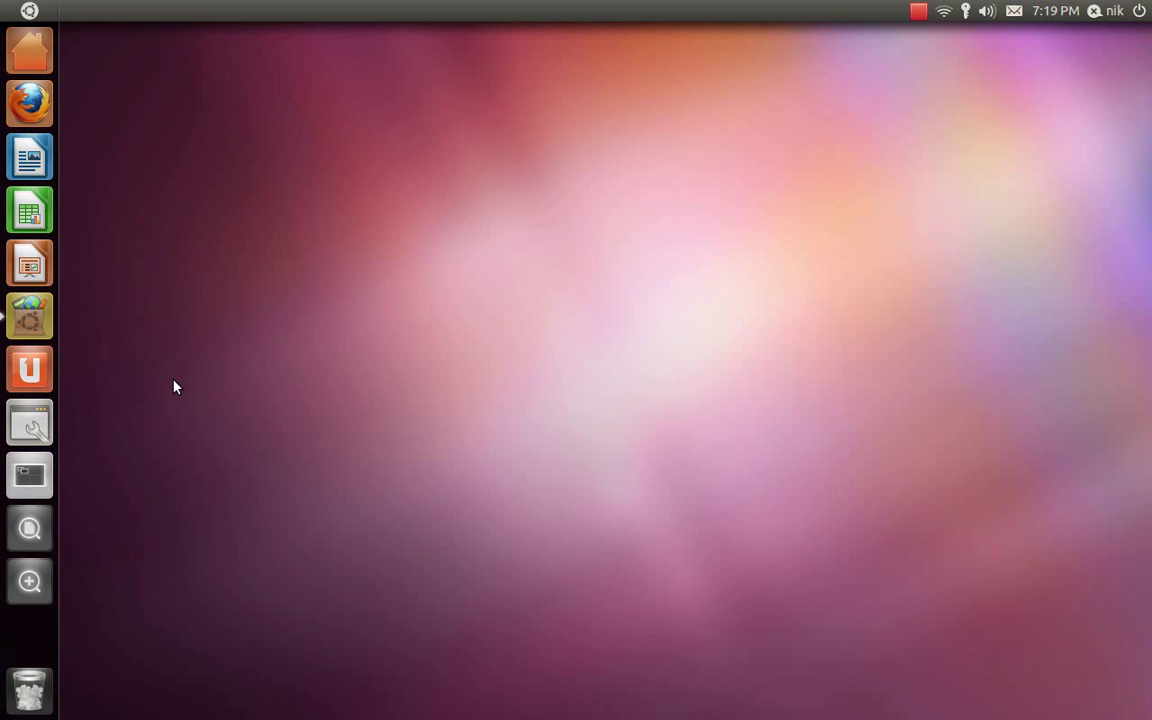
Step: Show and hide the overview of all four workspaces several times, and switch to Ubuntu Software Center
key("super")
key("super+s")
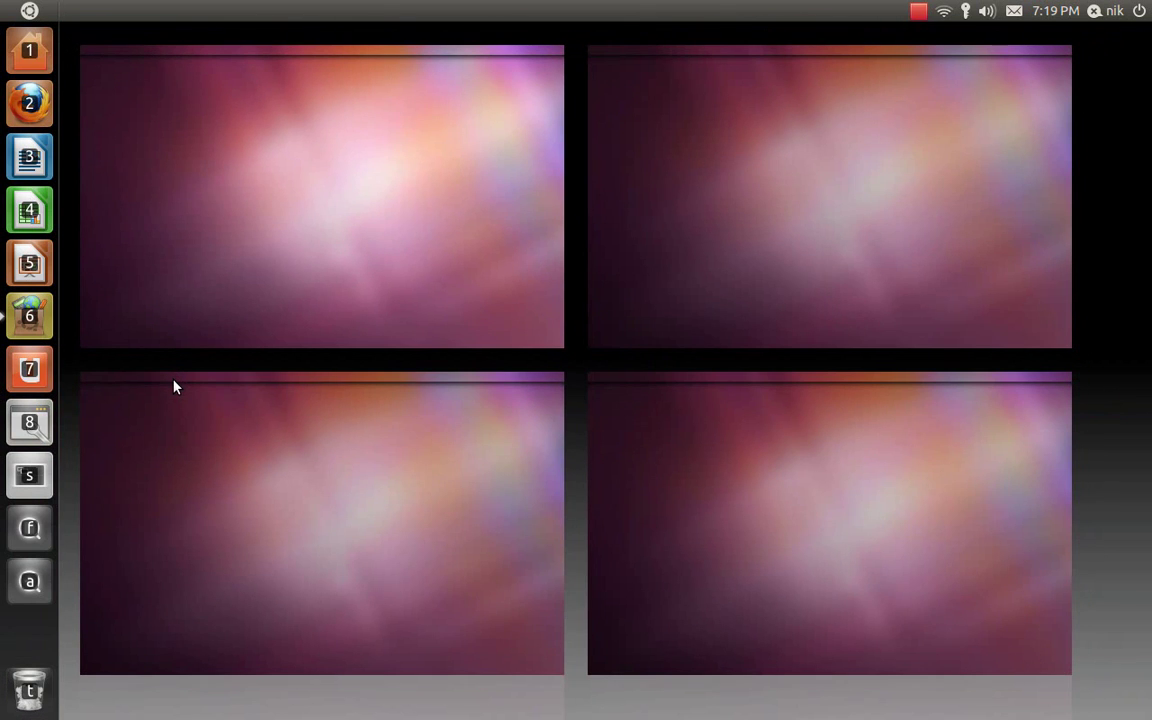
key("super+s")
key("super+s")
key("super+s")
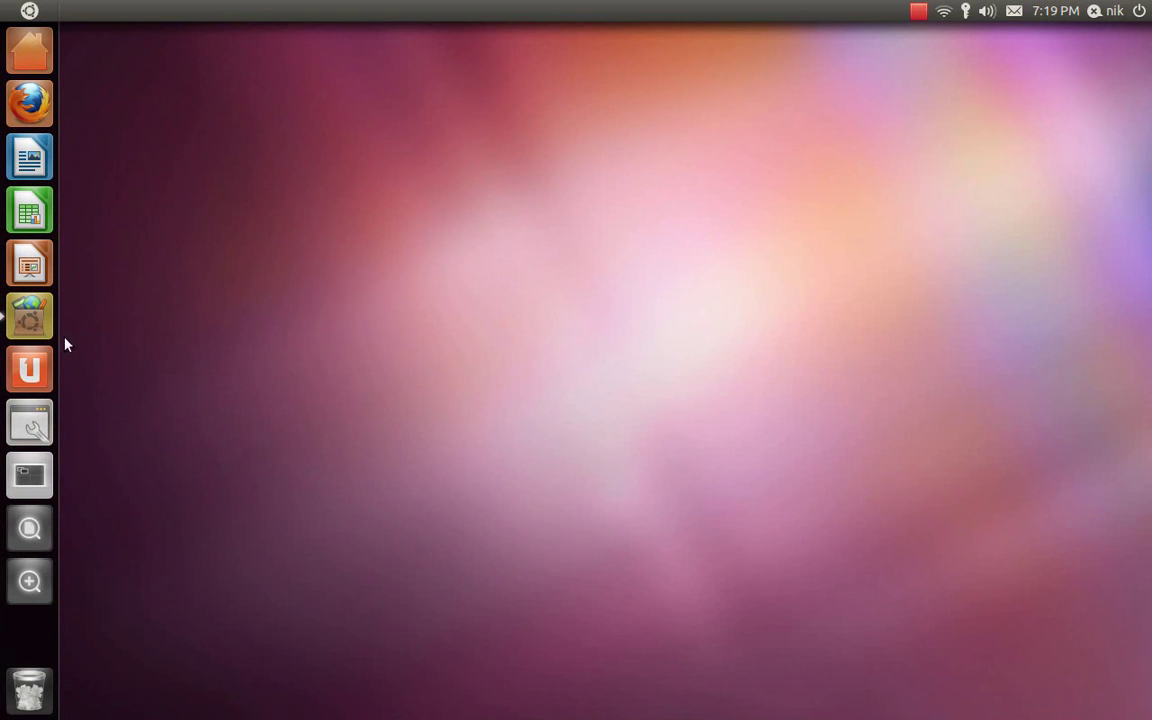
left_click(40, 316)
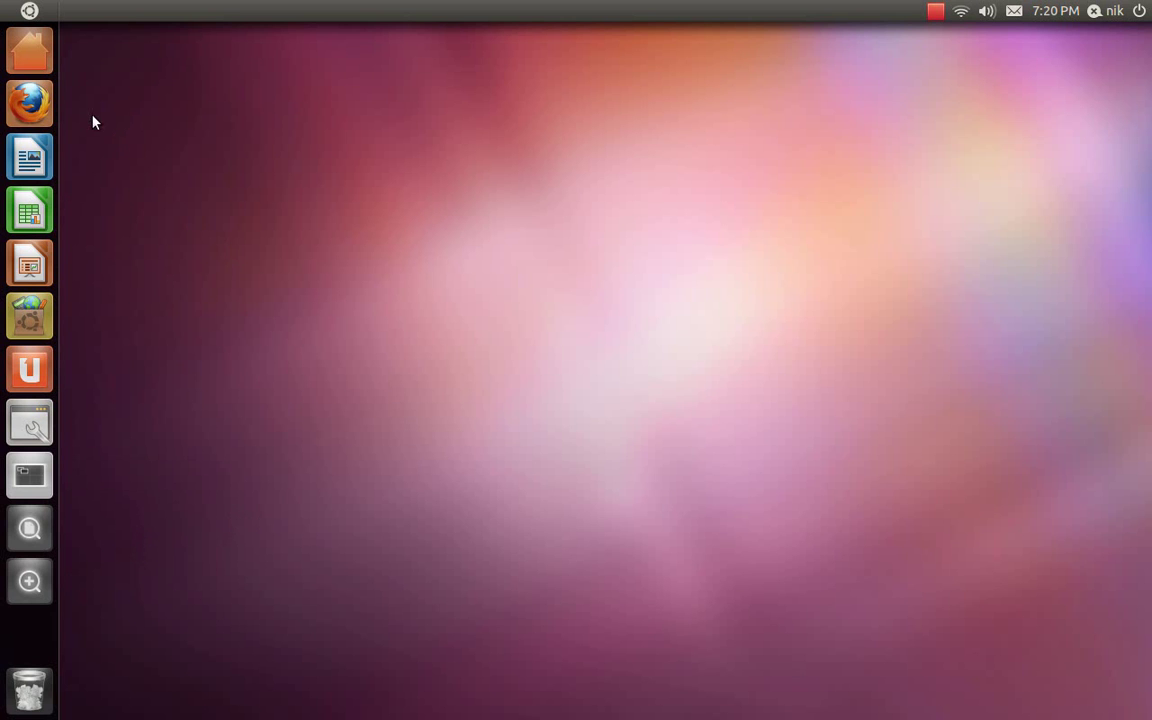
Step: Search all applications in the dash for "ge" and launch Gespeaker
left_click(27, 9)
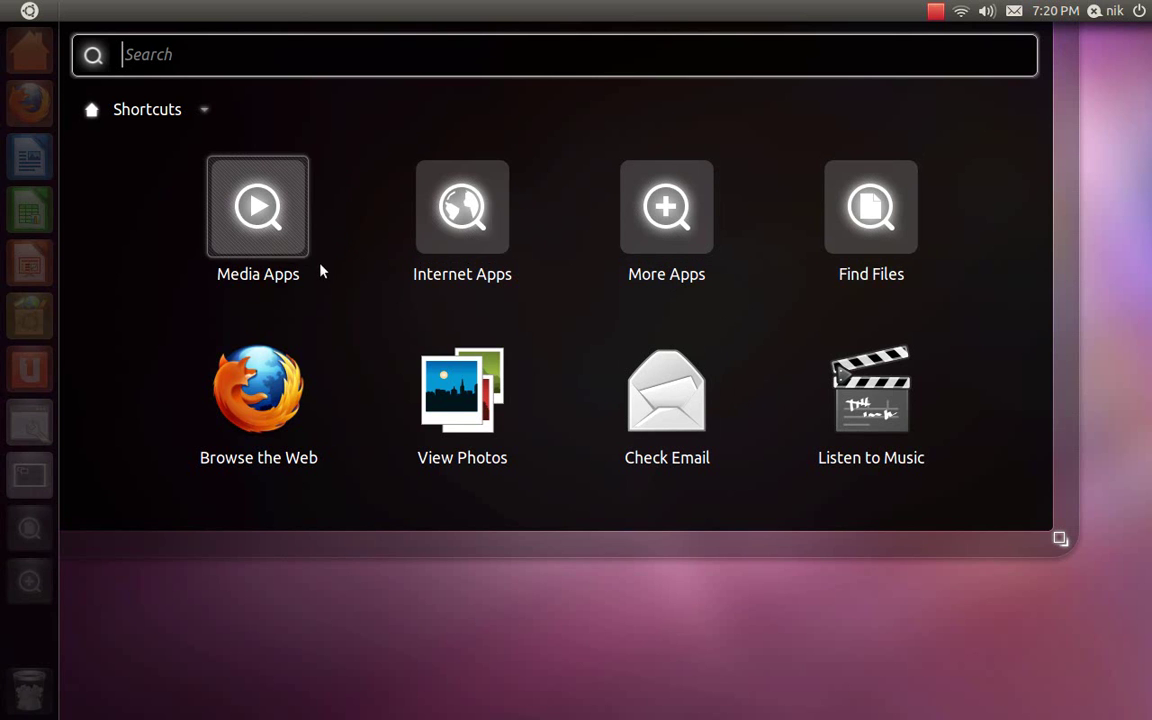
left_click(642, 252)
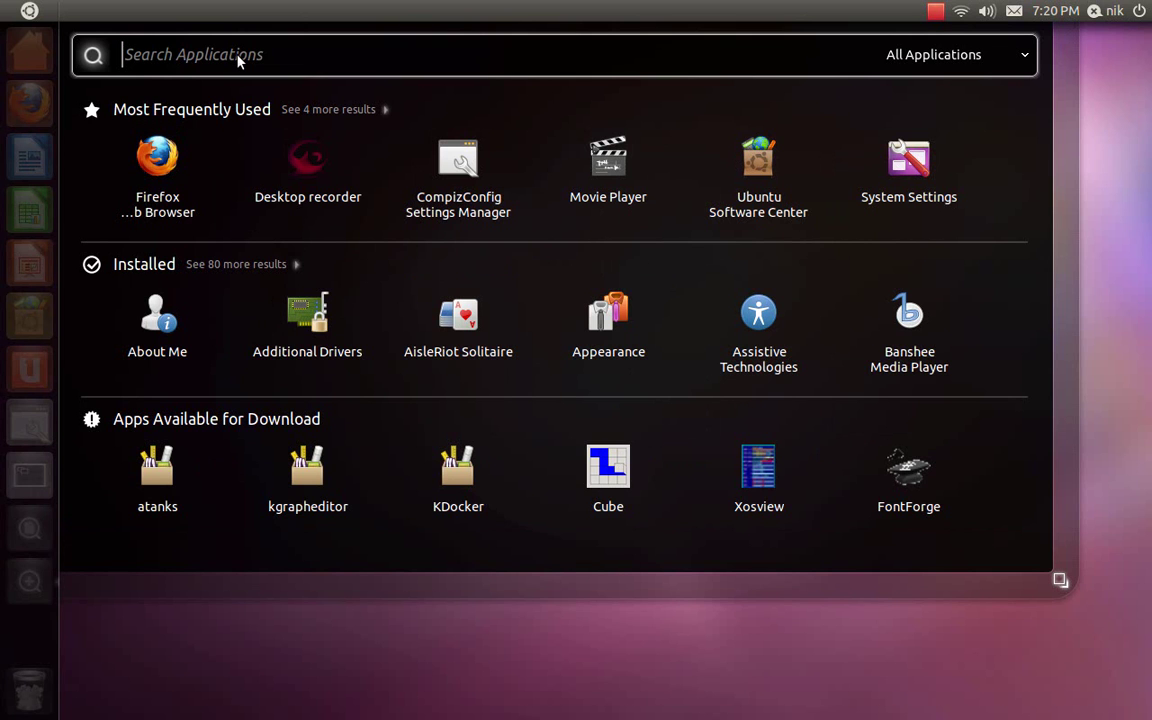
type("ge")
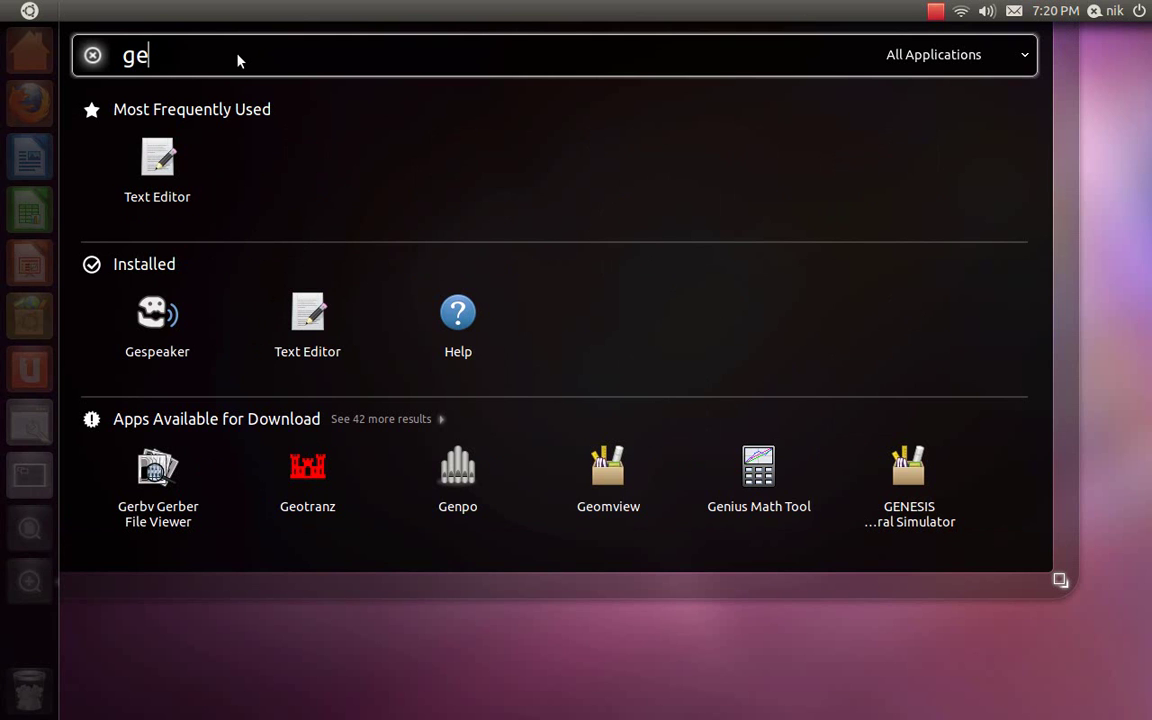
left_click(157, 310)
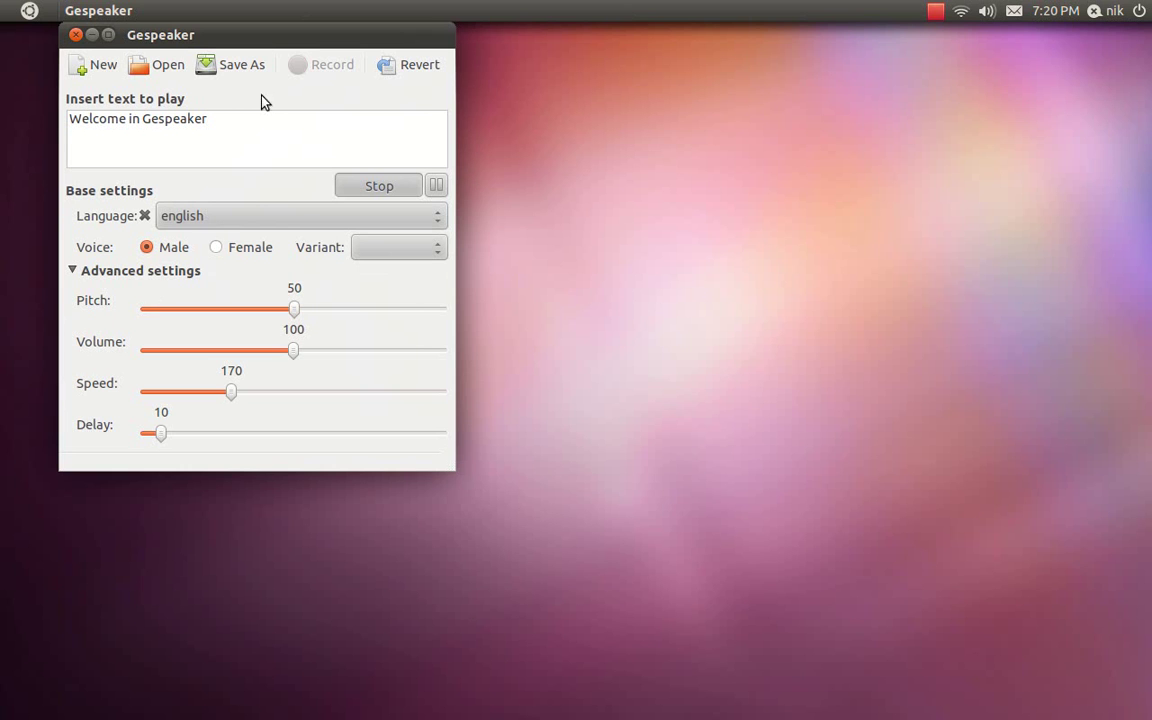
Step: Move the Gespeaker window clear of the launcher, maximise and restore it, and close it
left_click_drag(261, 43, 349, 152)
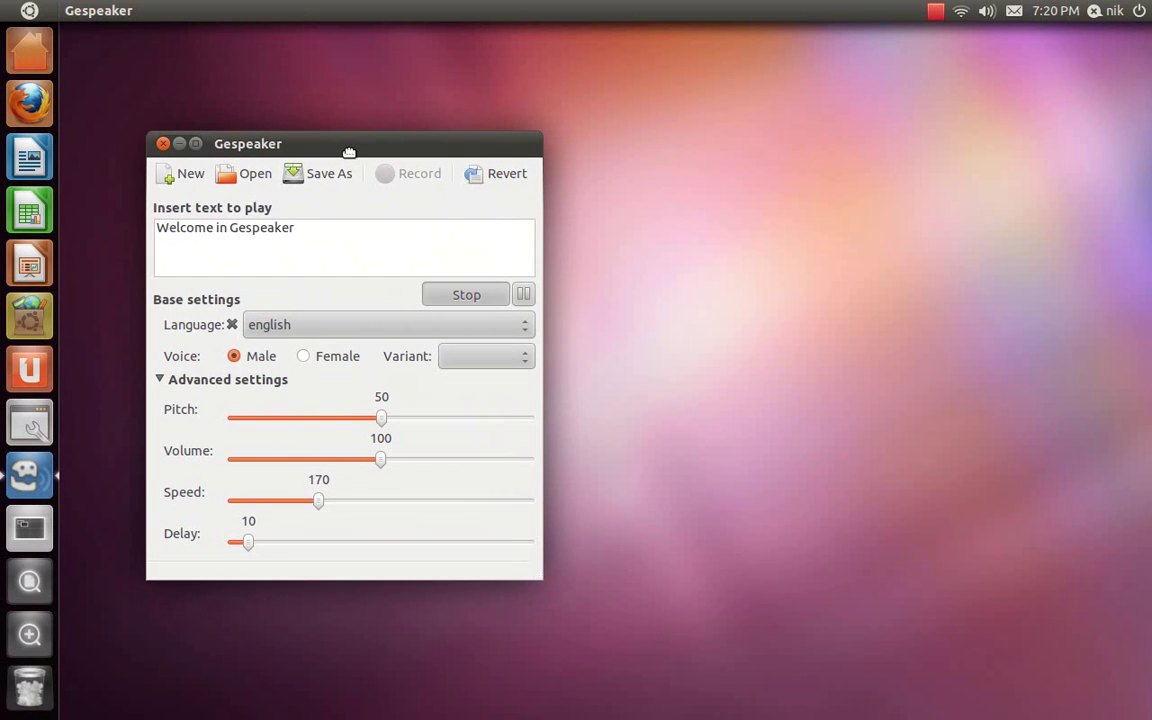
left_click(195, 143)
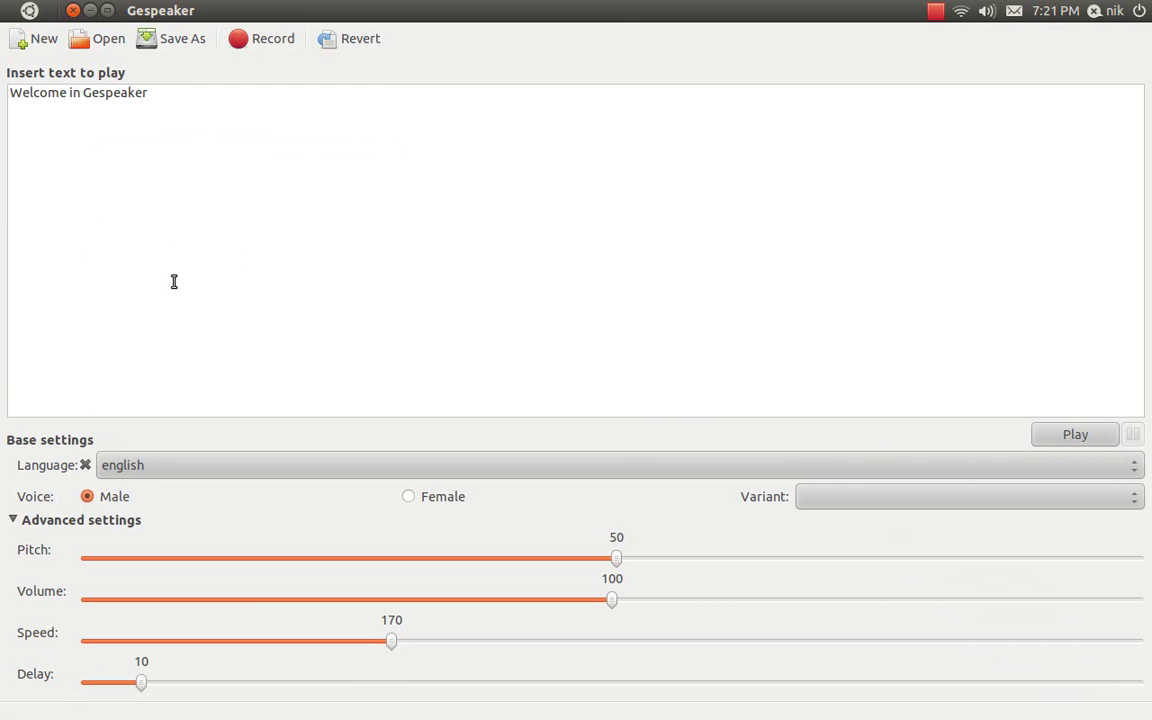
mouse_move(169, 19)
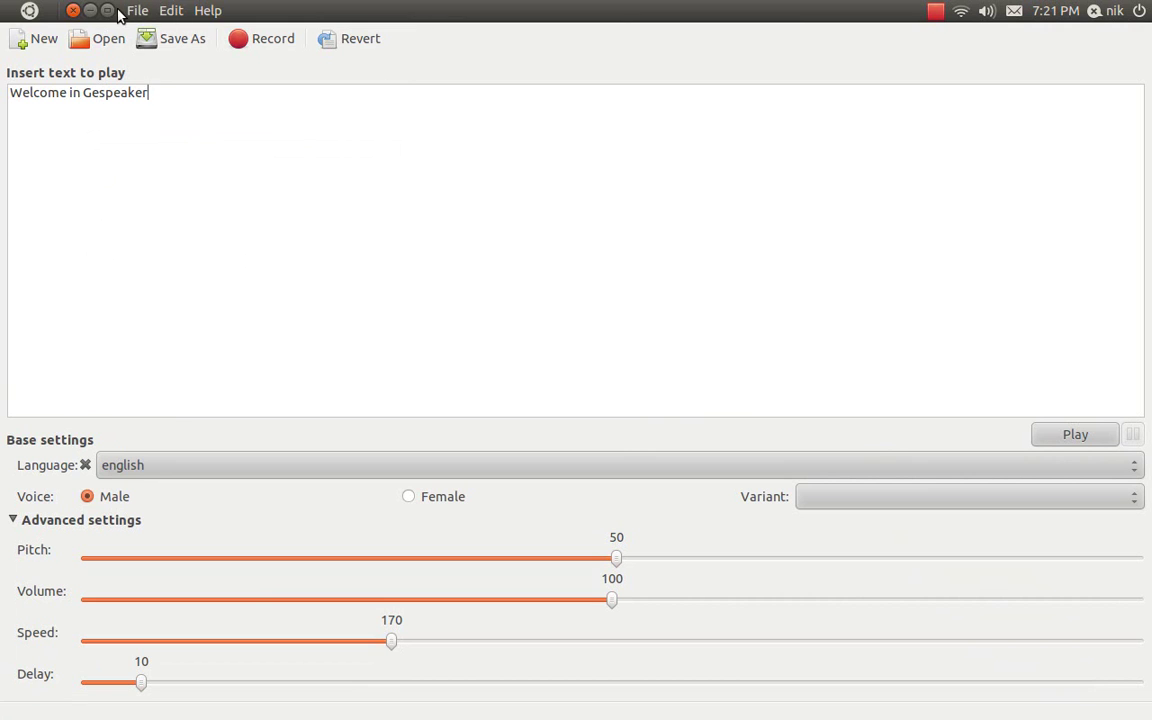
double_click(104, 12)
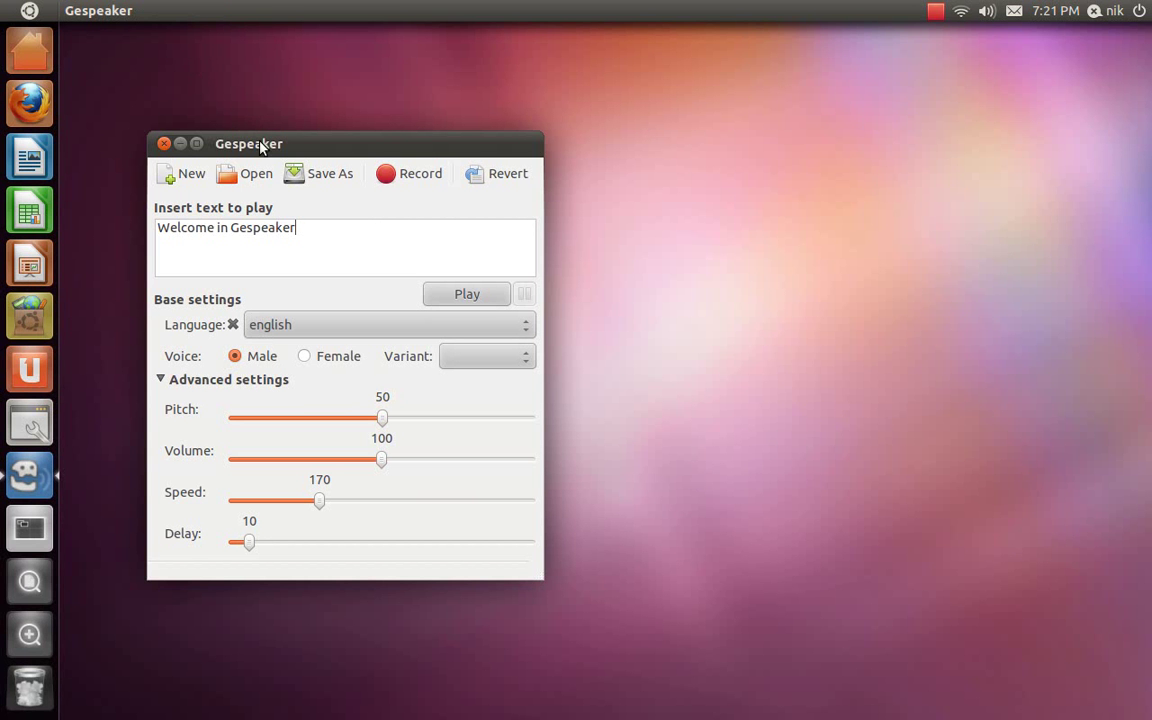
left_click(164, 144)
Step: Open Firefox, move its window away from the launcher, and maximise it
left_click(16, 97)
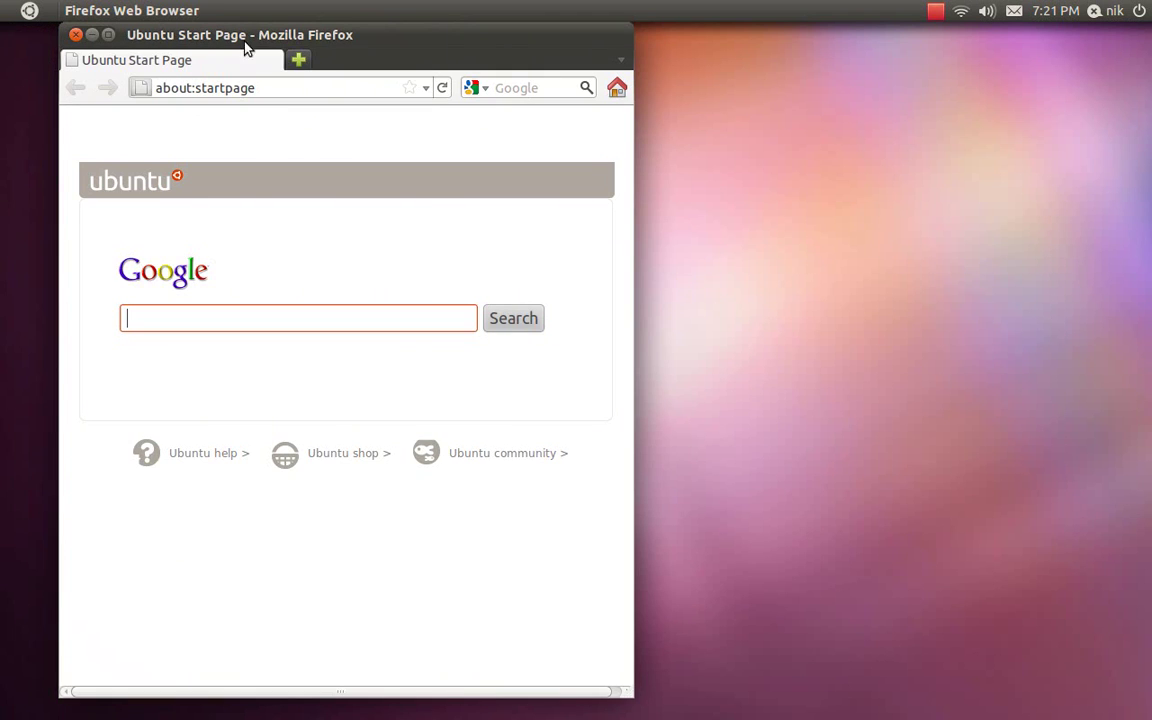
left_click_drag(248, 34, 330, 55)
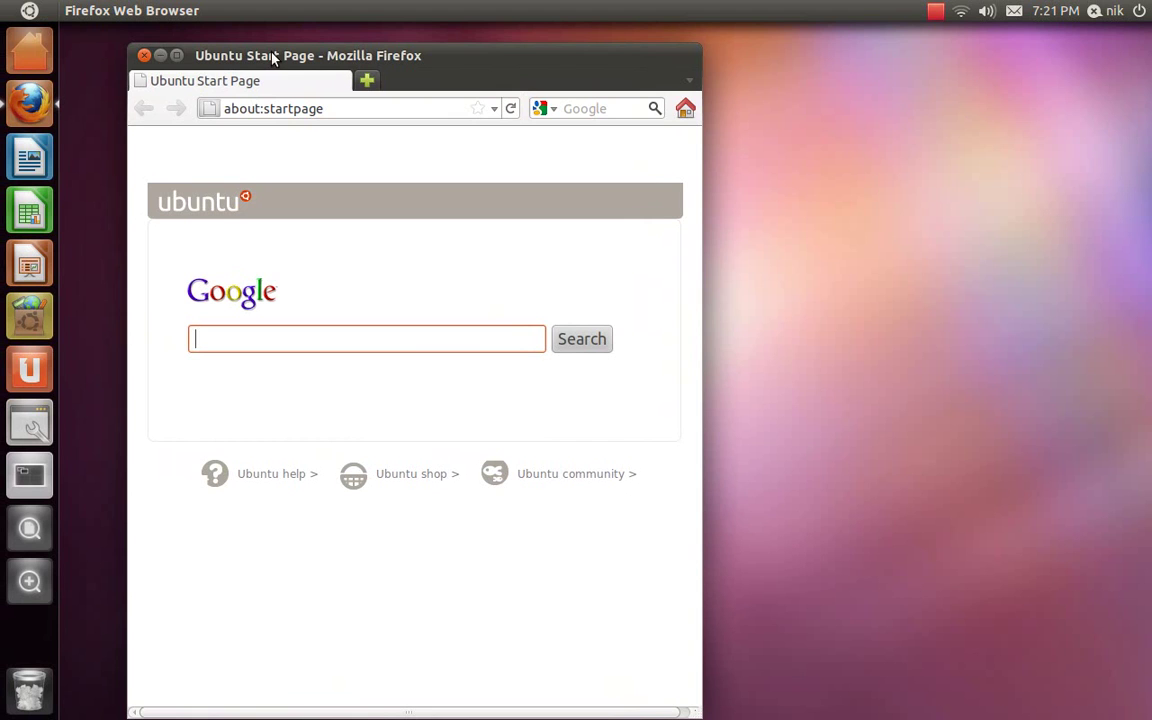
left_click(177, 56)
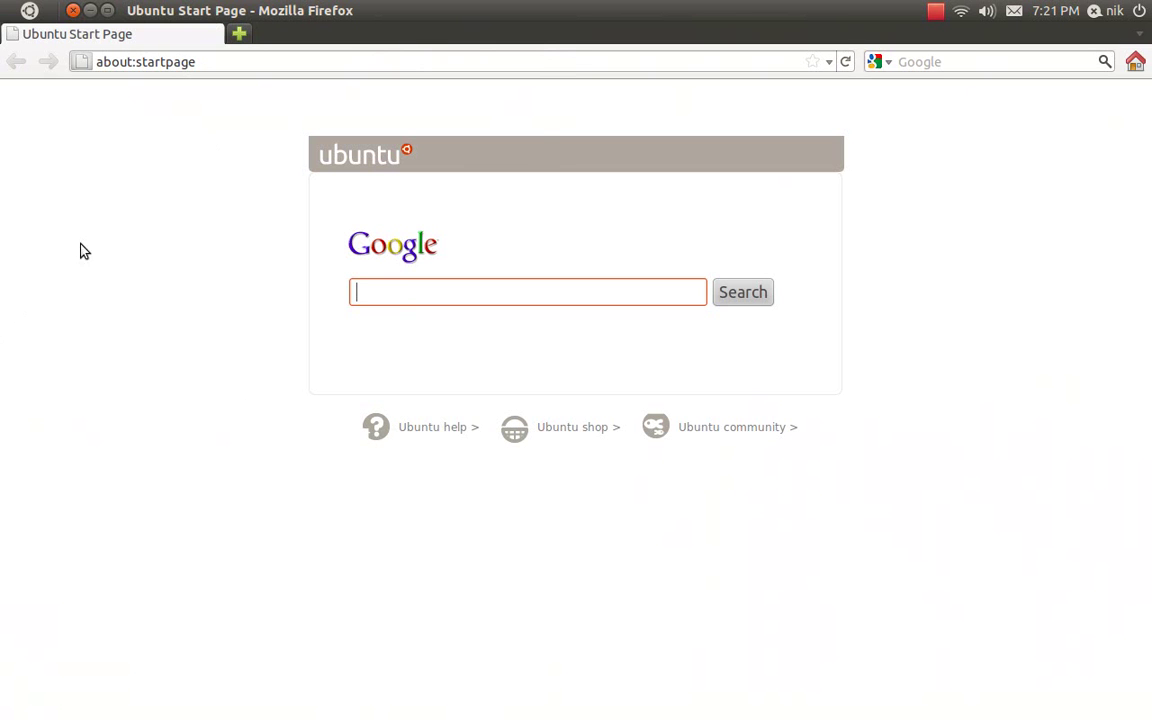
Step: Reveal the hidden launcher over the maximised Firefox window, and open and dismiss the dash
mouse_move(40, 24)
left_click(222, 187)
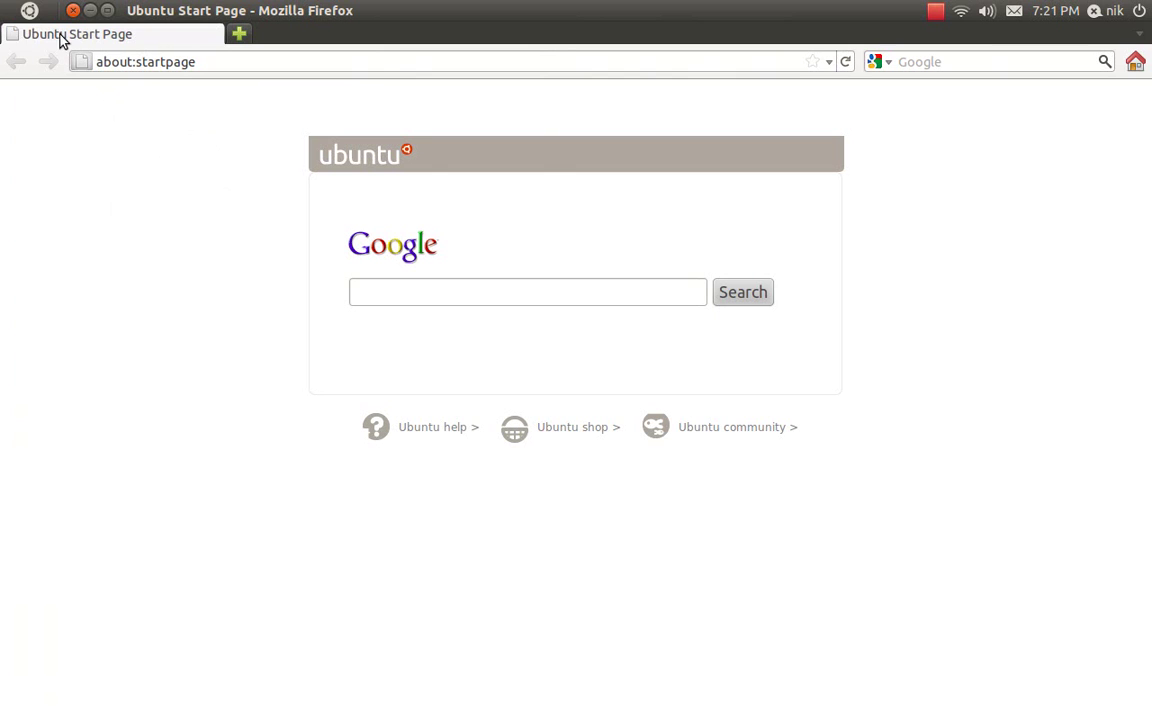
mouse_move(2, 6)
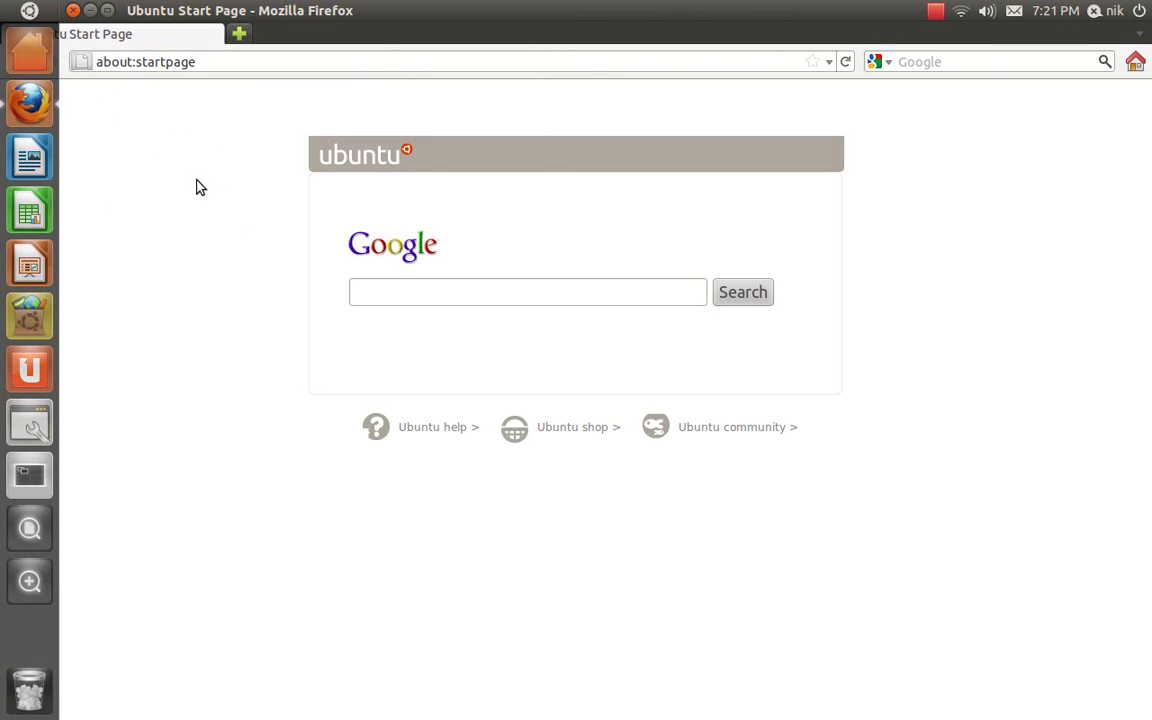
left_click(29, 10)
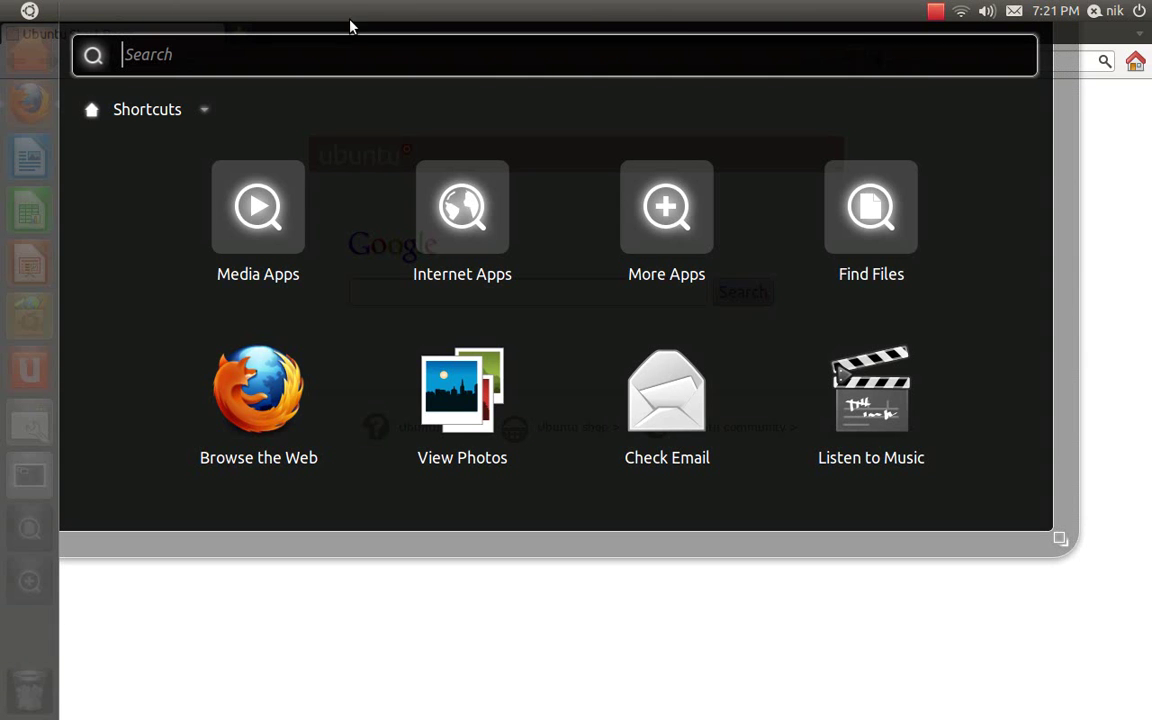
left_click(234, 648)
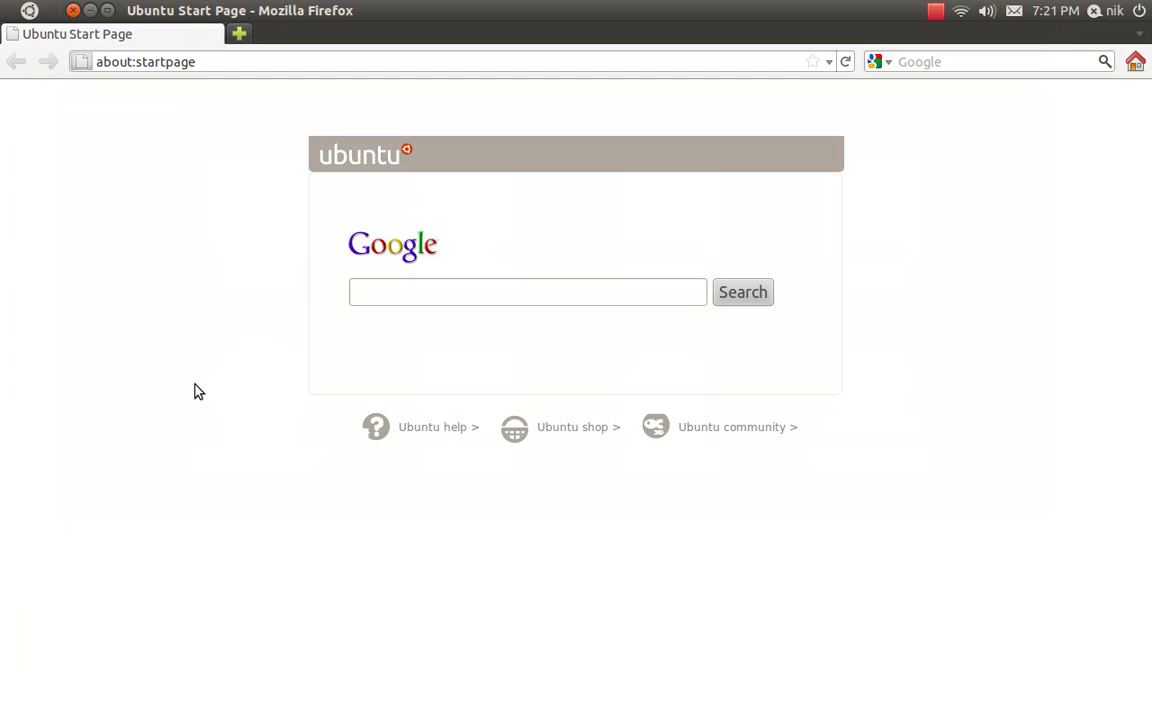
Step: Look through the Media Apps in the dash, dismiss it, and restore and close the Firefox window
left_click(2, 5)
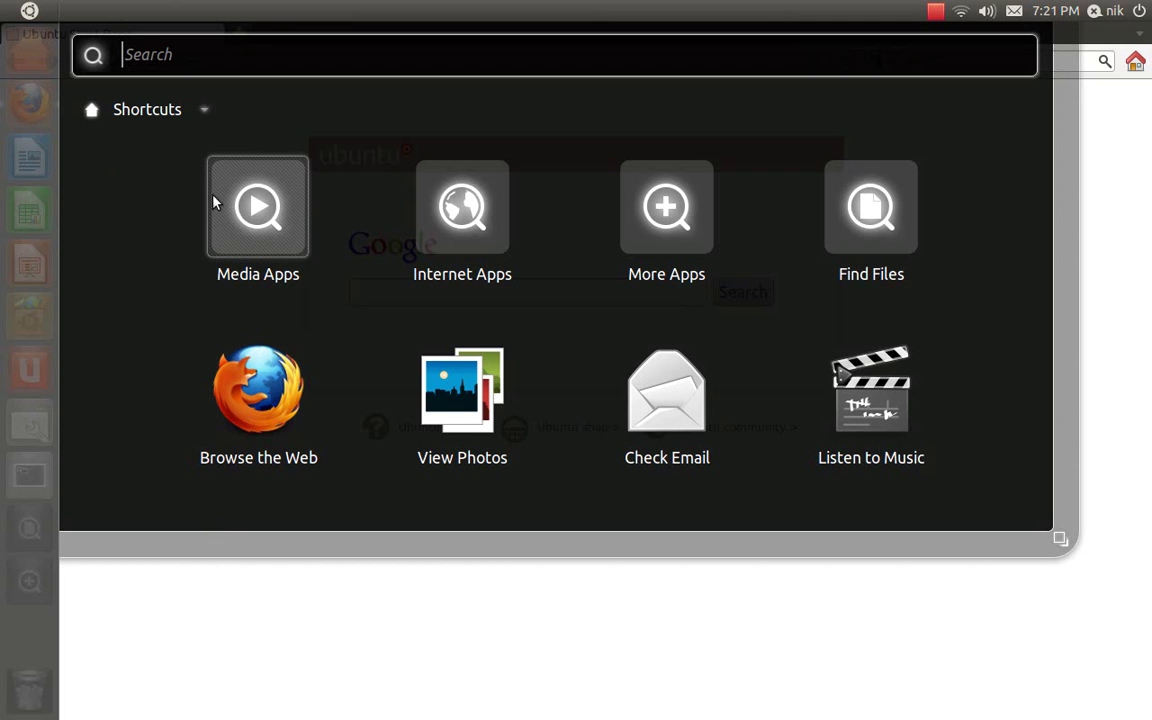
left_click(247, 197)
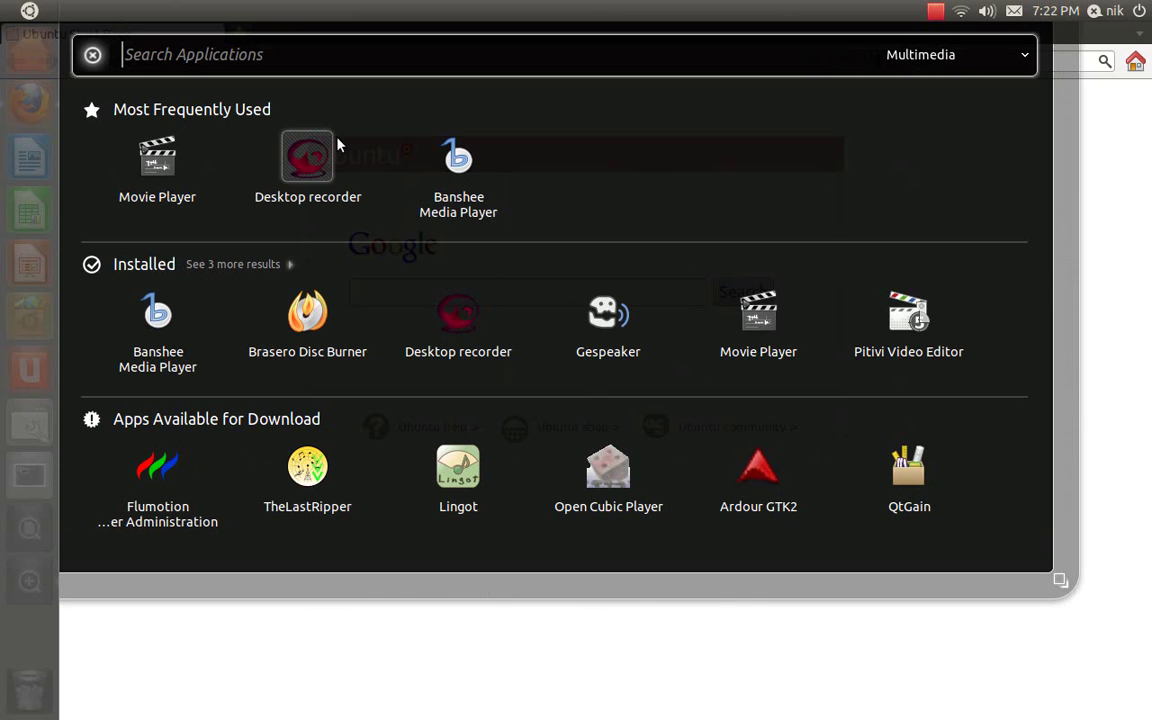
left_click(29, 10)
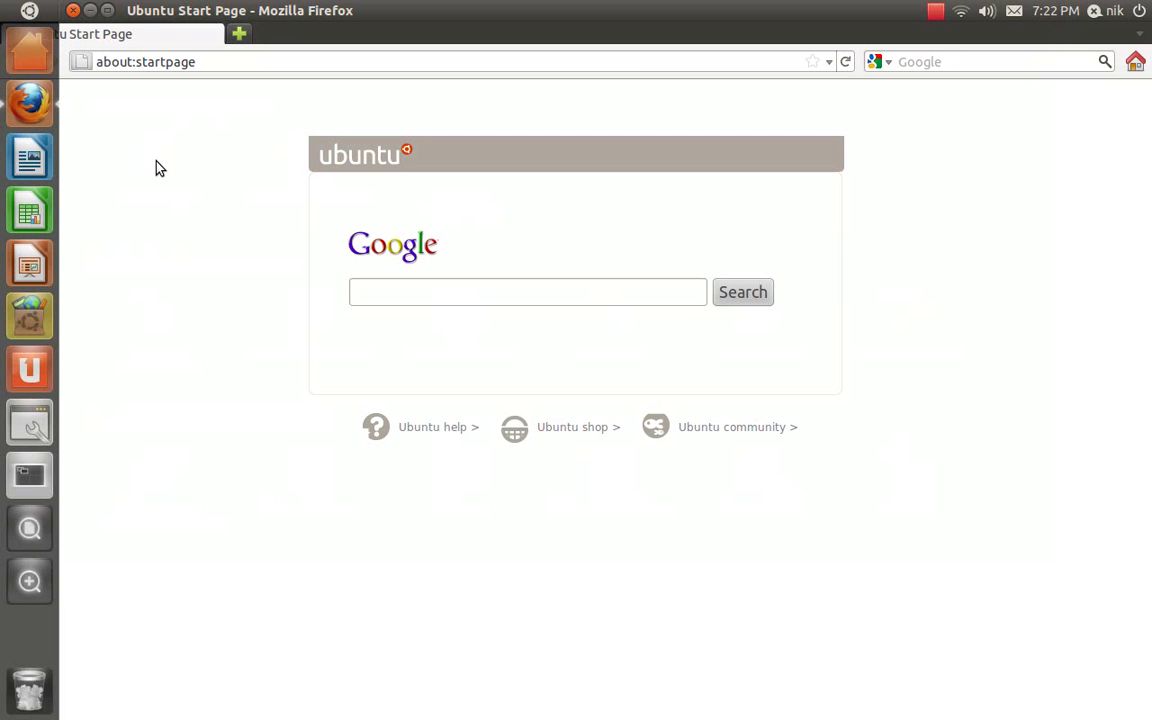
left_click(108, 11)
left_click(145, 56)
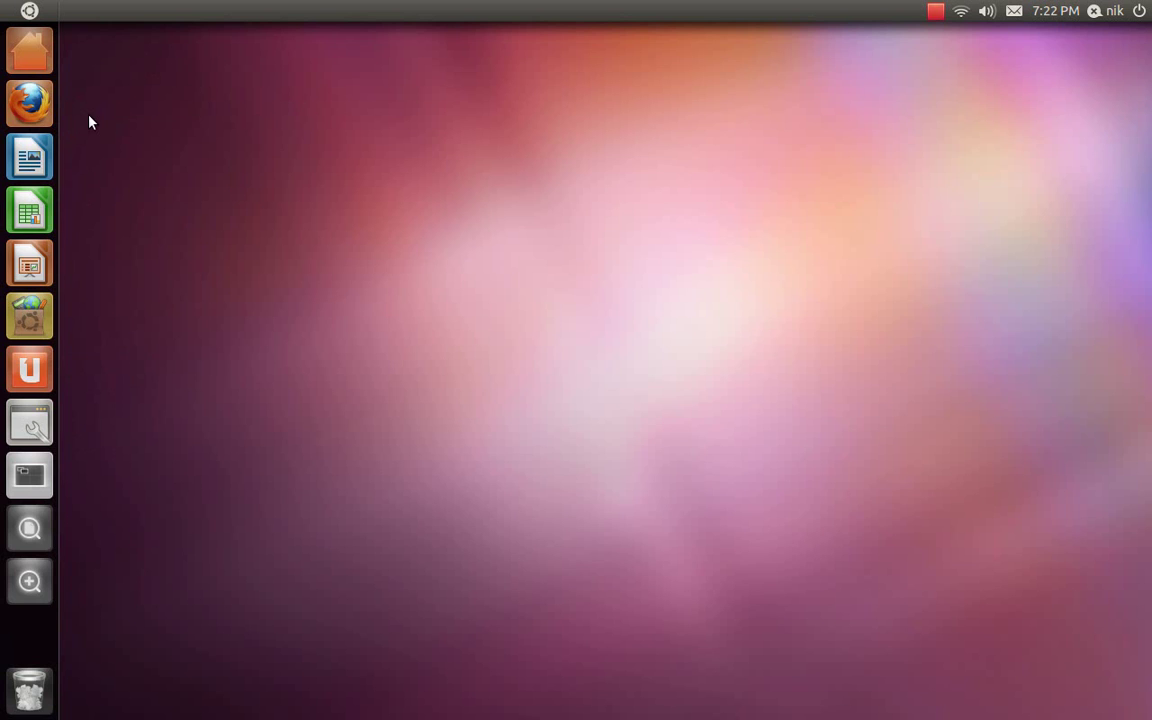
Step: Add Gespeaker from the dash's installed Media Apps to the launcher, just below Ubuntu Software Center
left_click(29, 10)
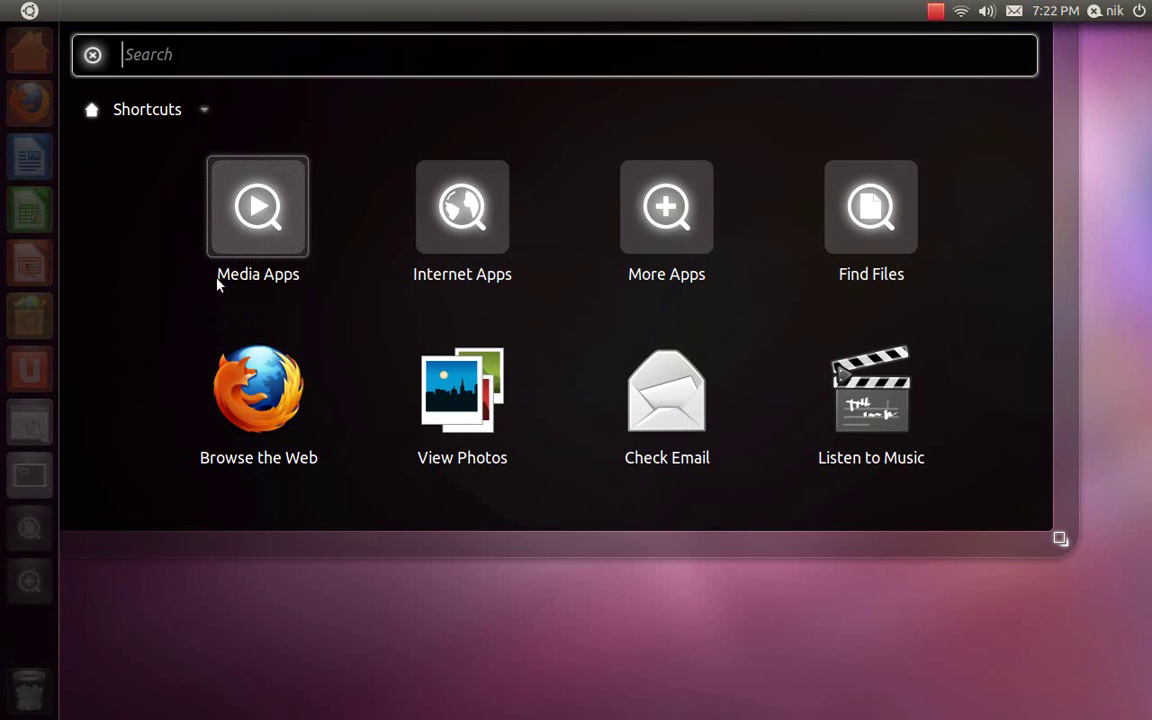
left_click(262, 233)
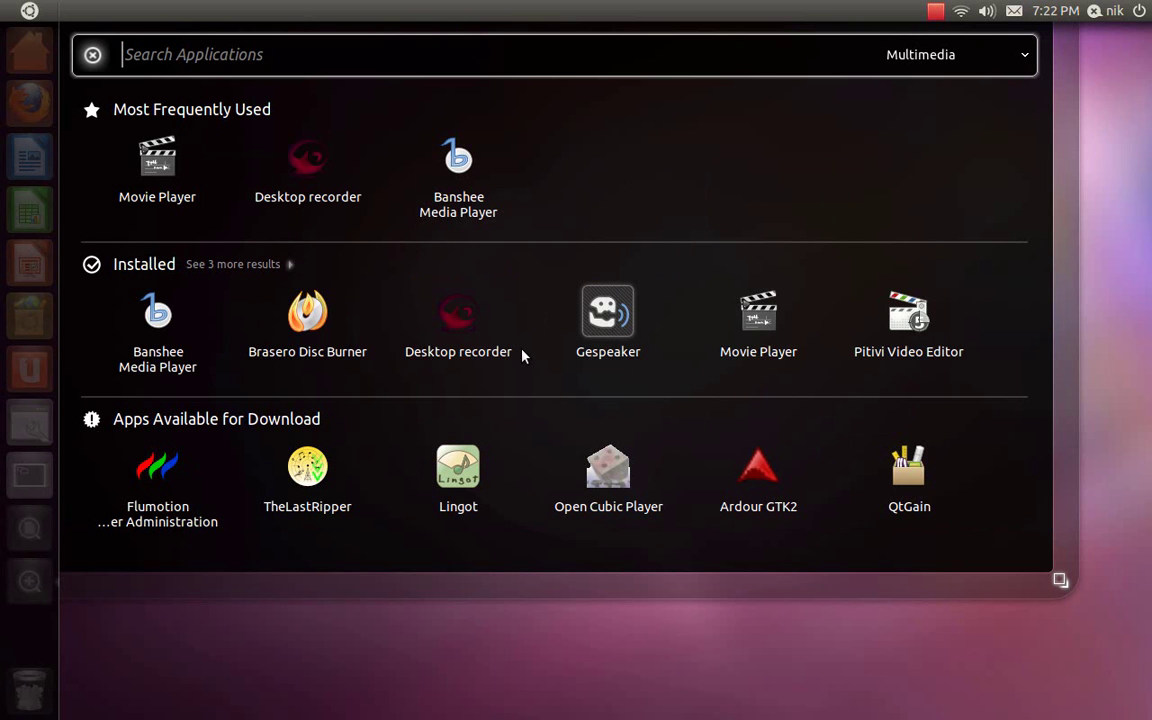
left_click_drag(522, 355, 25, 366)
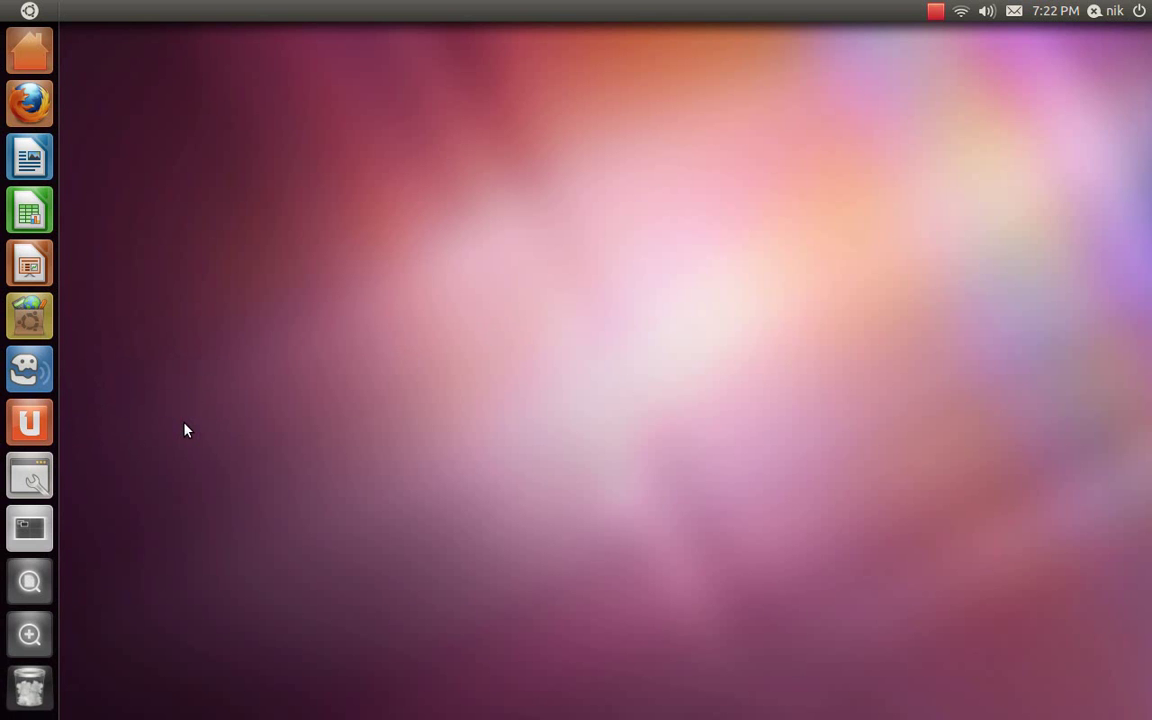
Step: Create a new folder with the default name in the Home Folder and move it onto the desktop
left_click(9, 42)
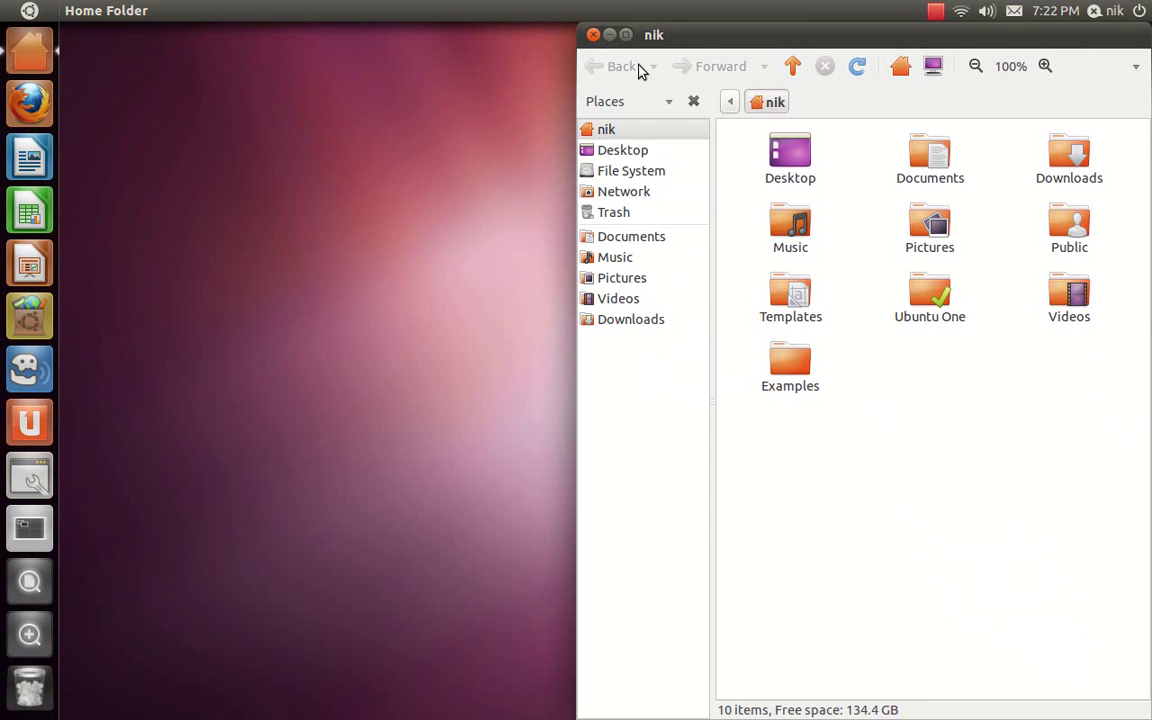
left_click_drag(699, 44, 406, 60)
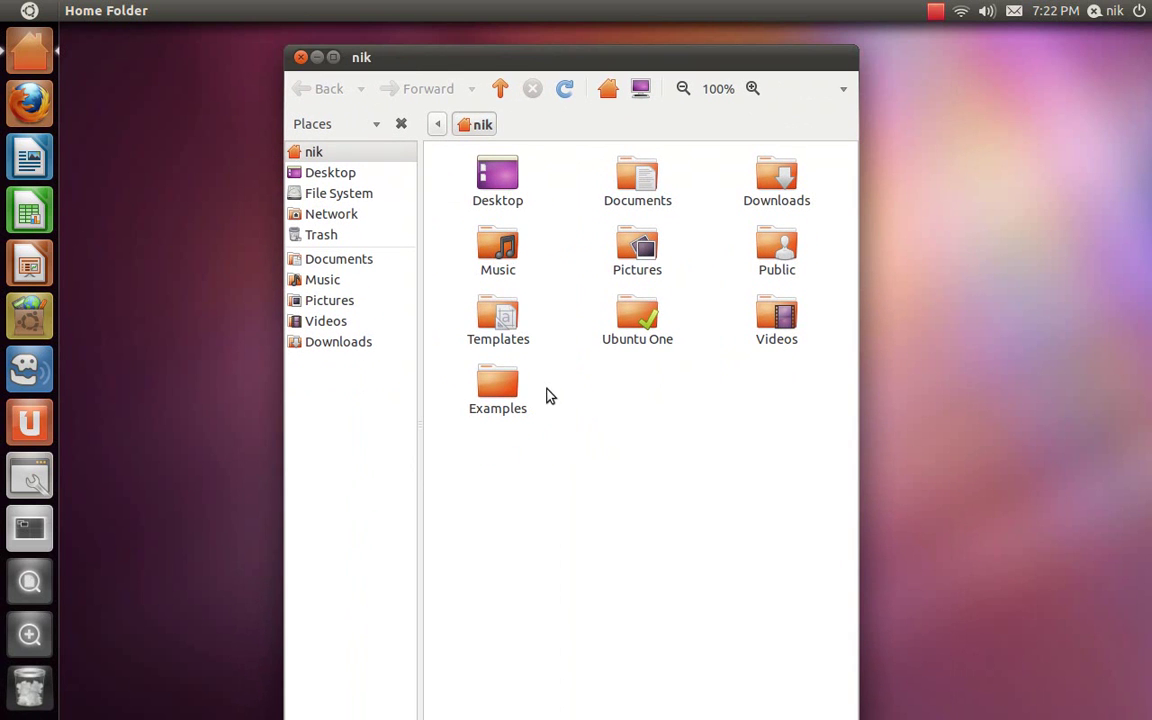
right_click(587, 393)
left_click(607, 400)
left_click_drag(769, 325, 222, 335)
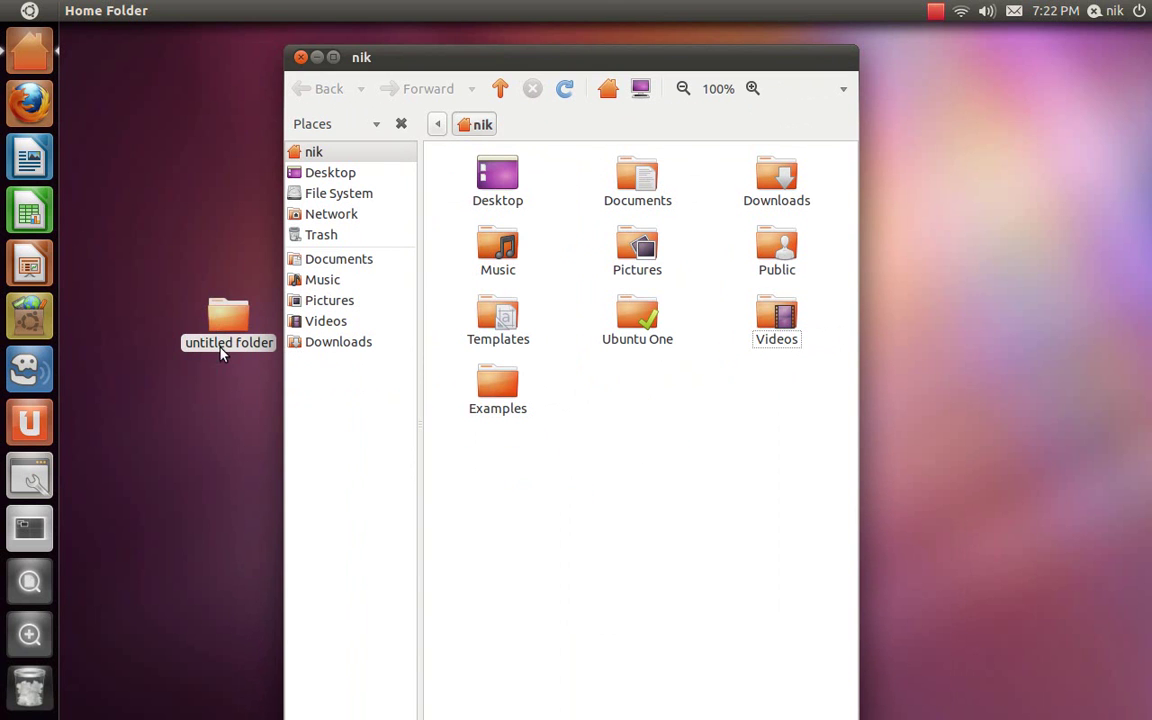
Step: Try to add the untitled folder from the desktop to the launcher, and move it back into the Home Folder
left_click(223, 372)
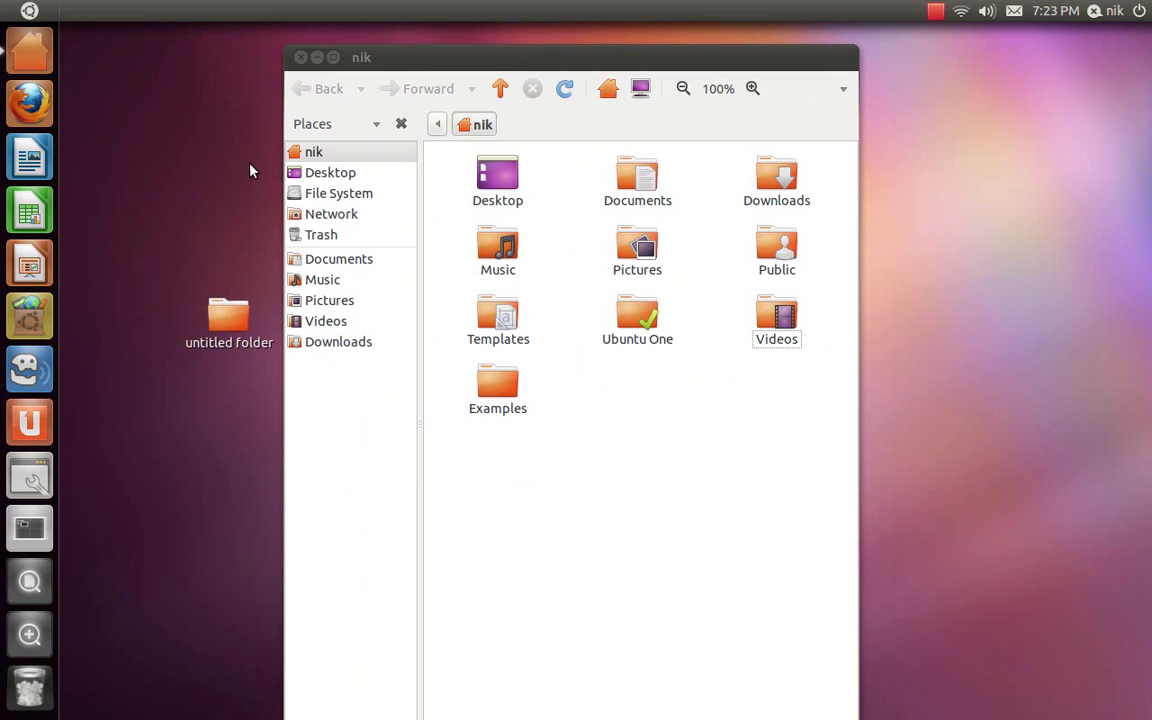
left_click_drag(231, 311, 24, 305)
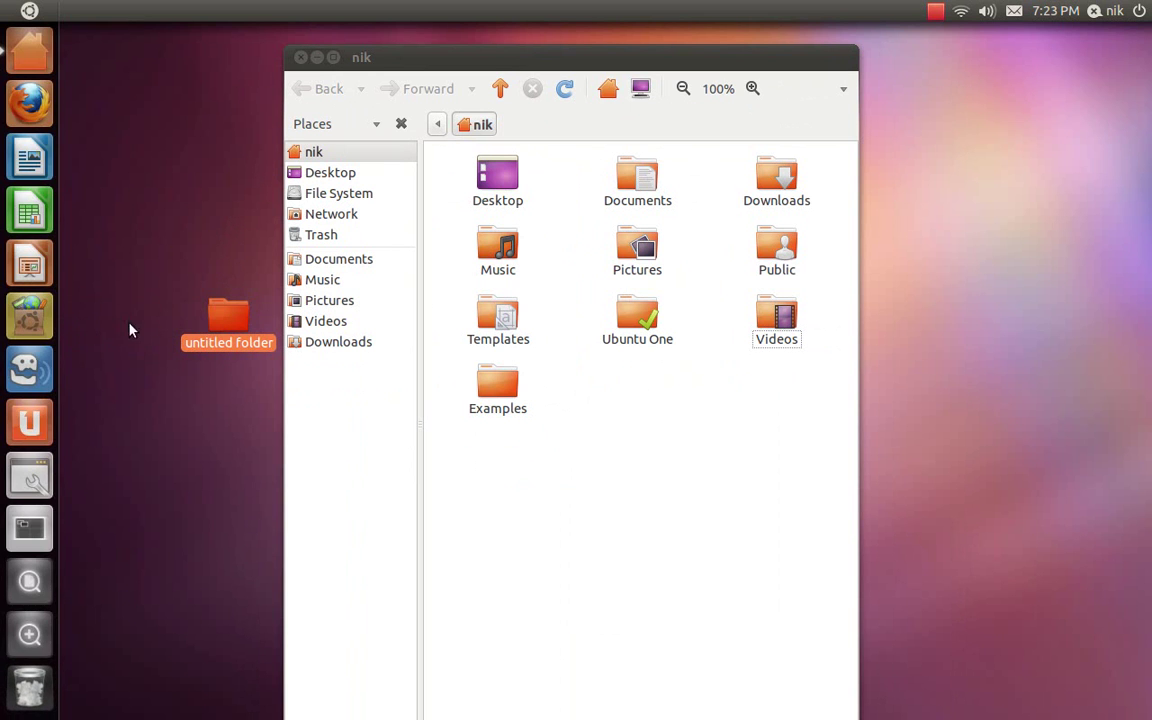
left_click_drag(211, 317, 570, 524)
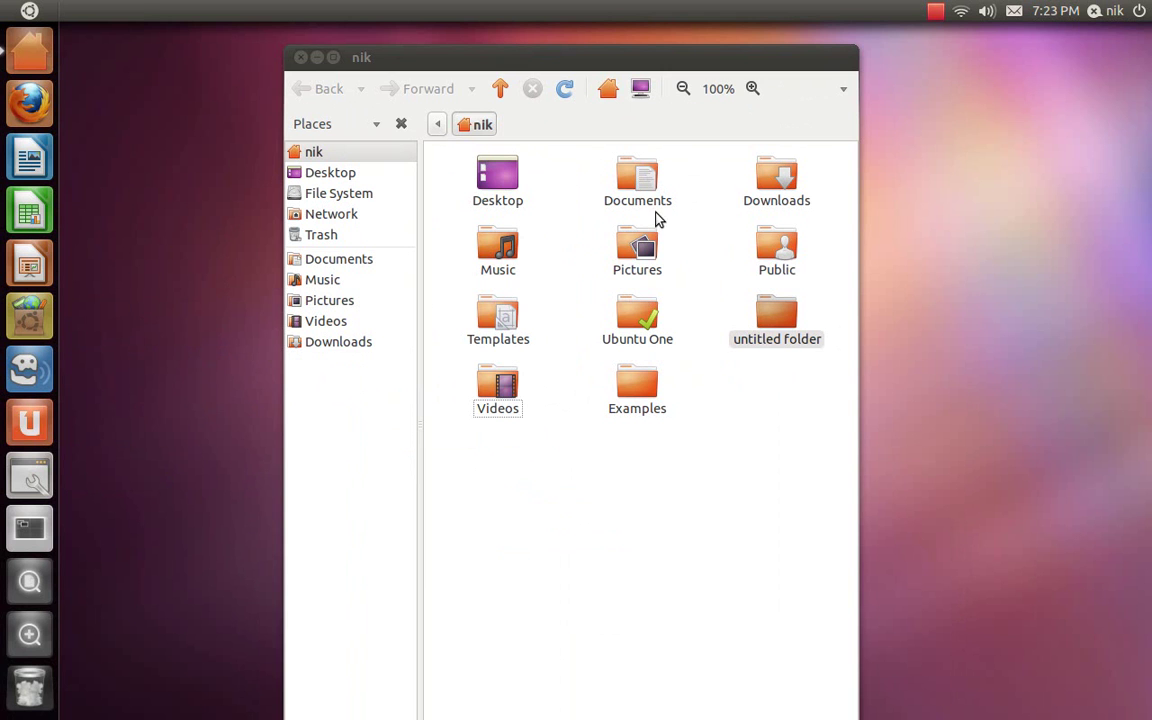
Step: Try to add the Documents folder from the Home Folder to the launcher, and close the Home Folder window
left_click_drag(655, 199, 50, 376)
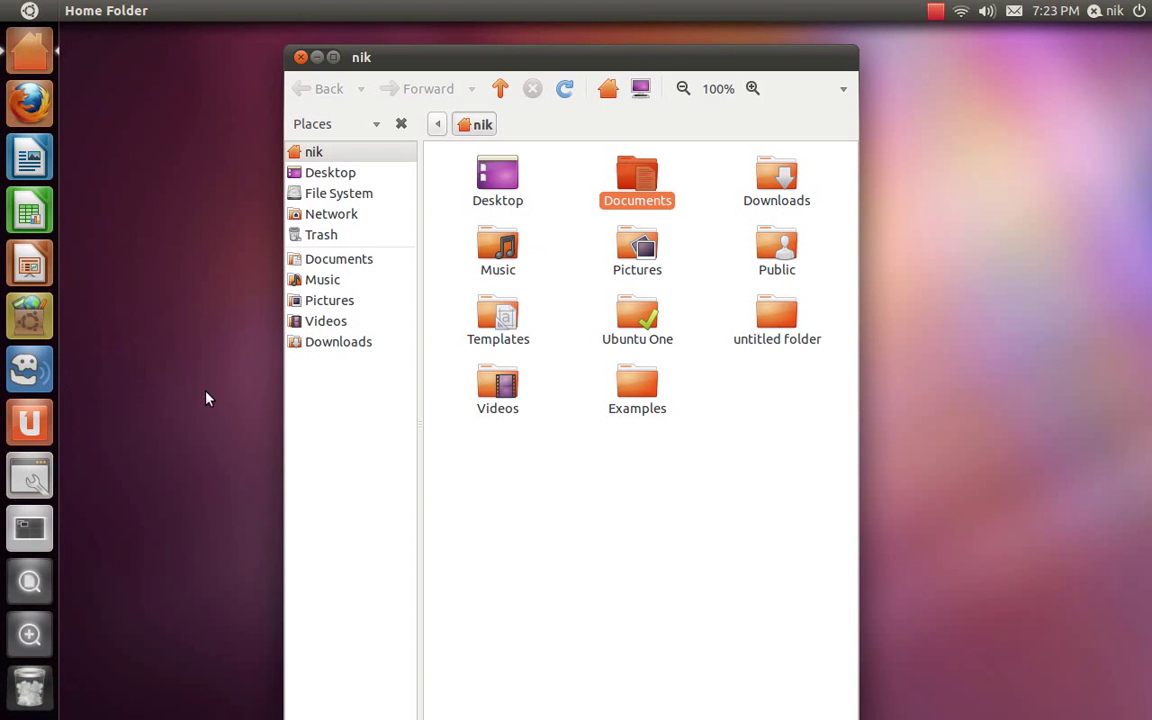
left_click(301, 57)
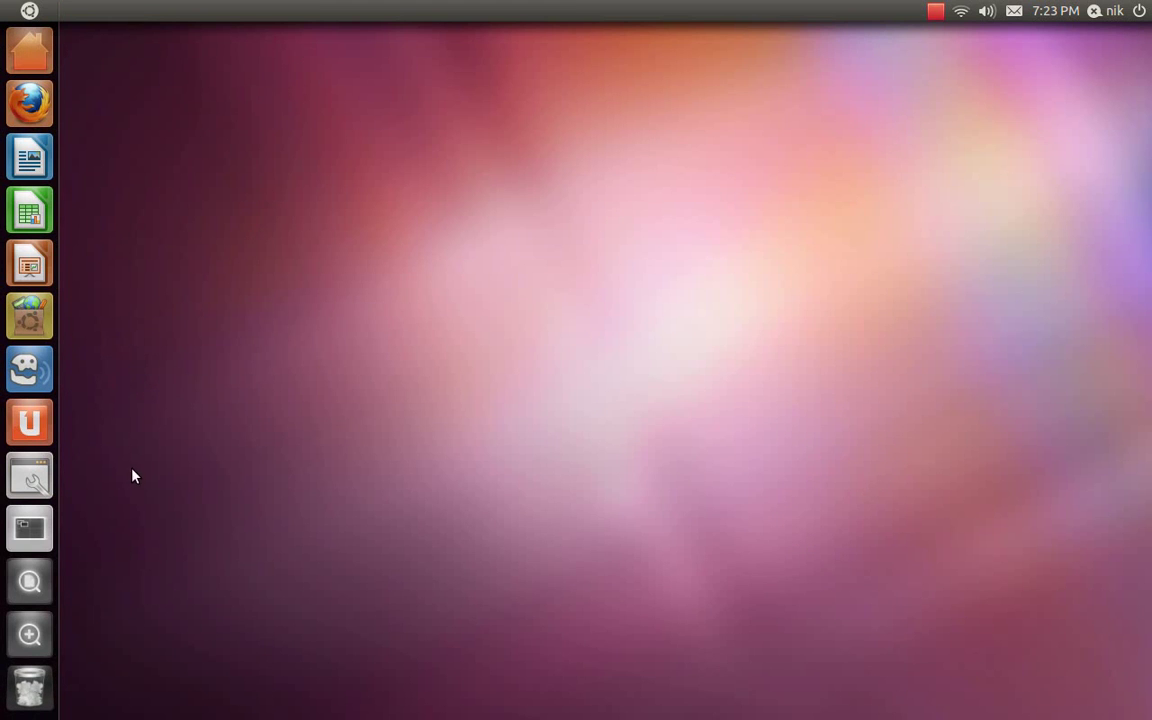
Step: Browse all applications in the dash at full-screen size, view the dash's Shortcuts, and dismiss the dash
left_click(34, 636)
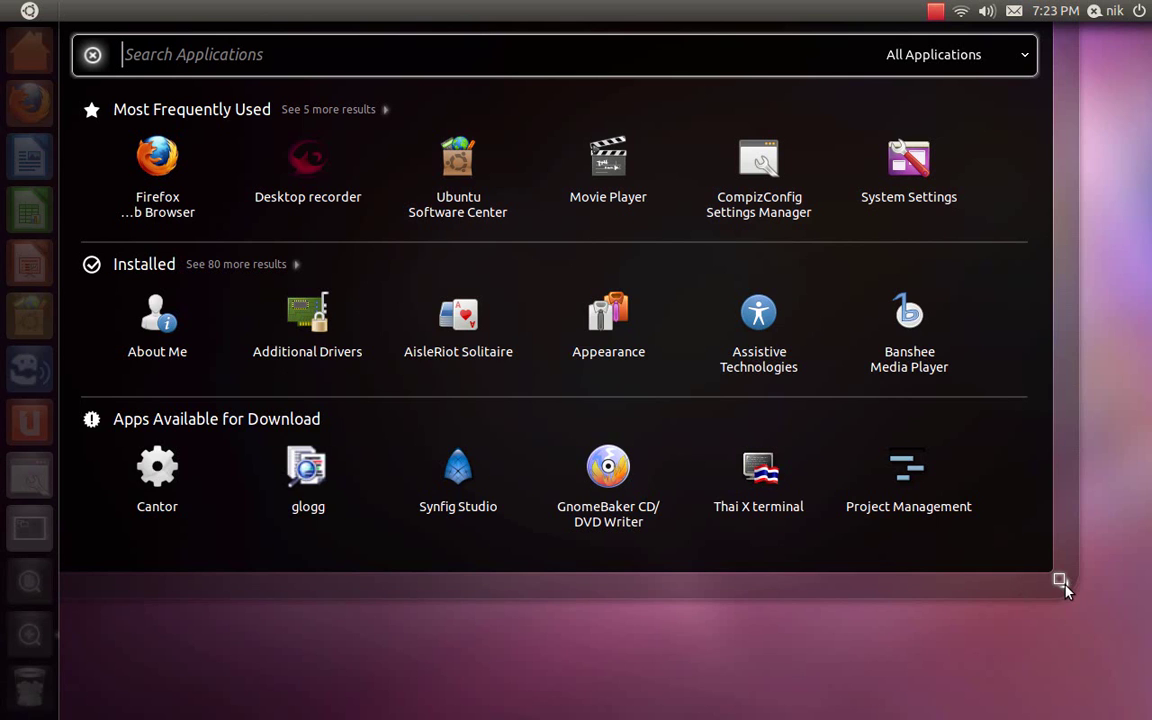
left_click(1062, 588)
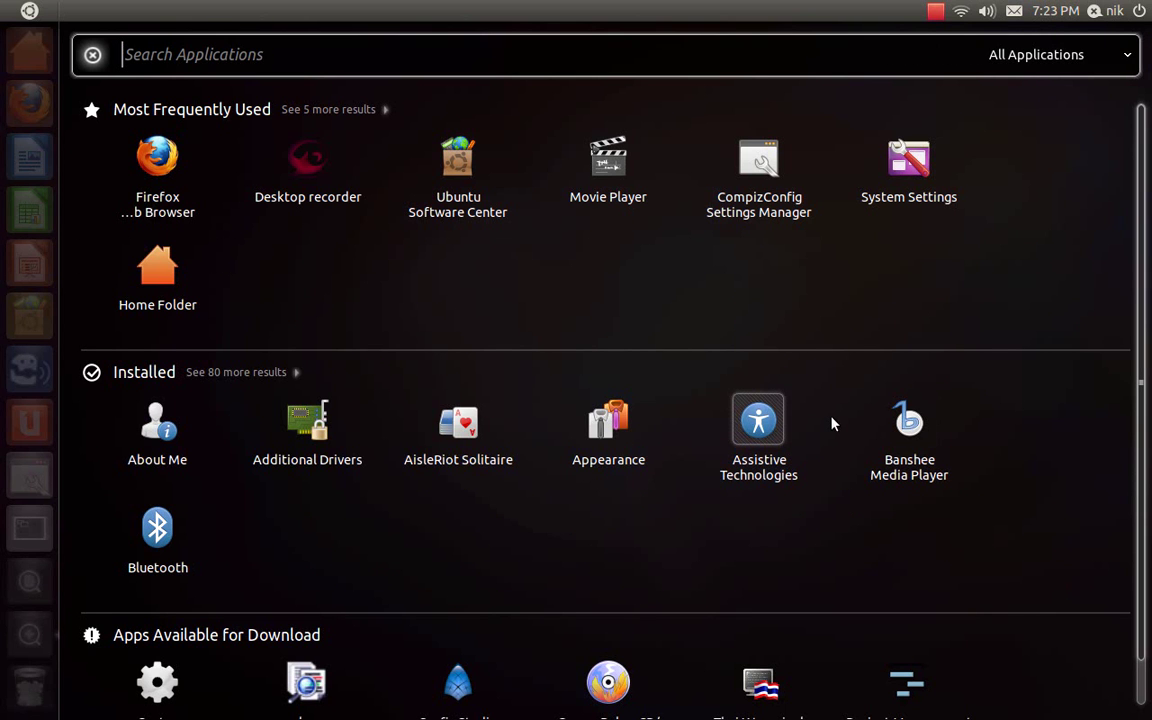
scroll(326, 285, "down", 1)
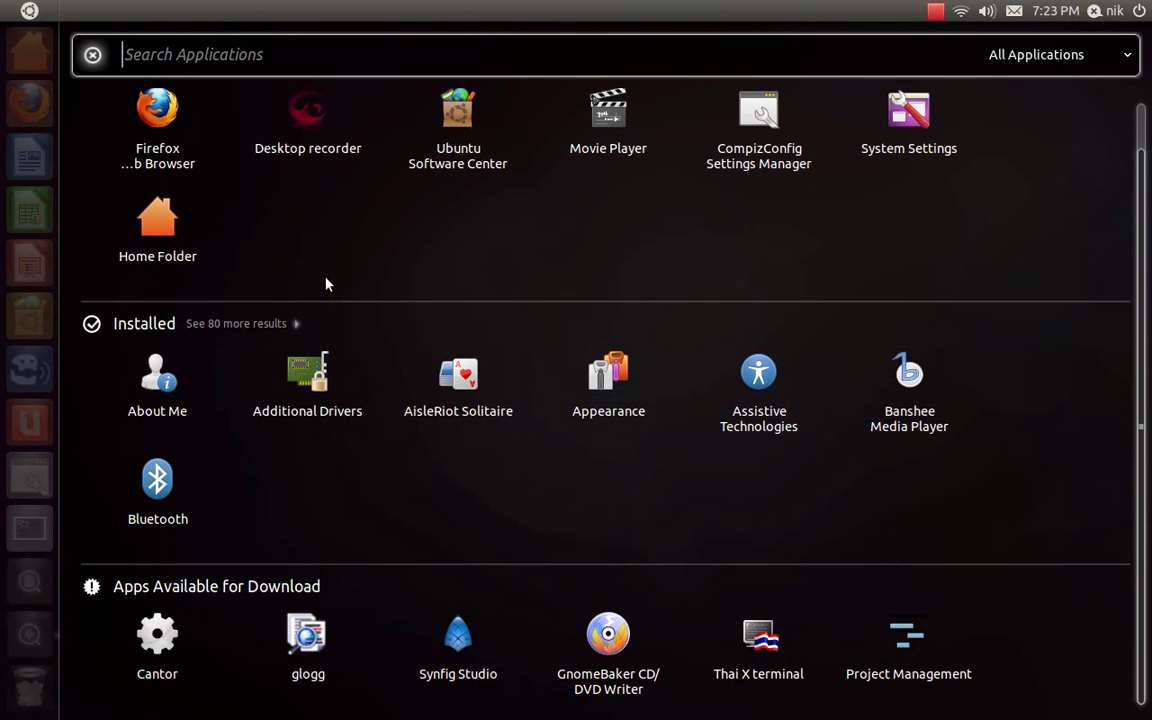
scroll(326, 285, "up", 1)
scroll(326, 285, "down", 1)
scroll(326, 285, "up", 1)
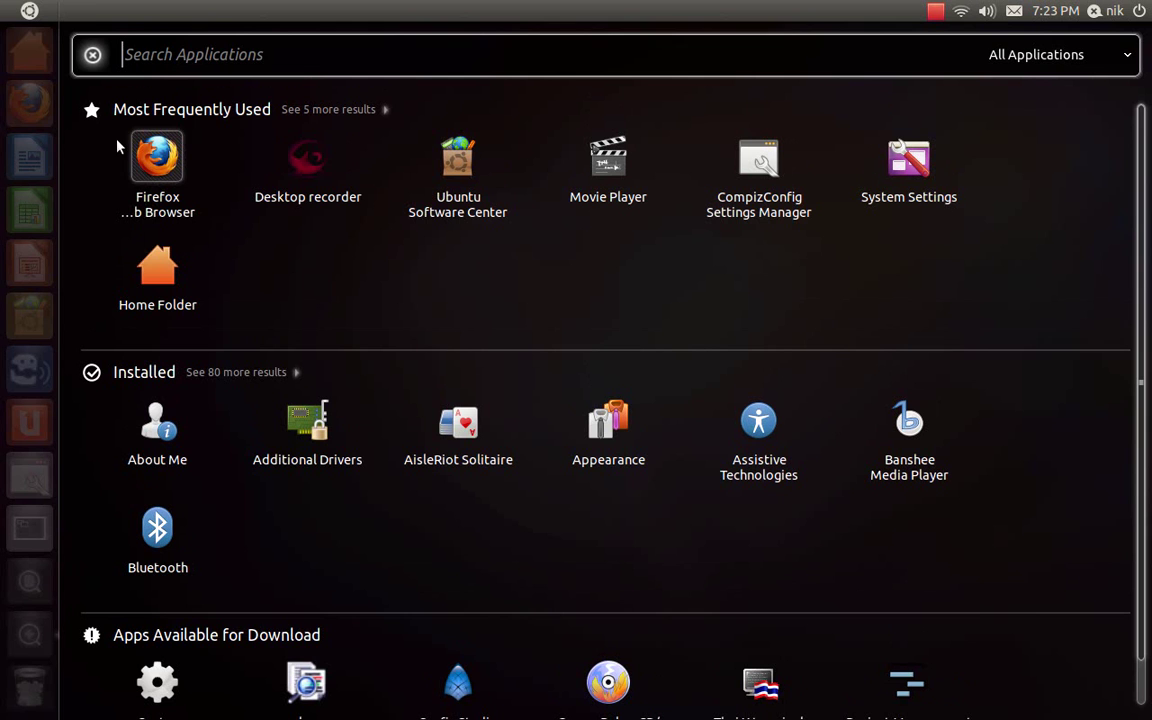
left_click(29, 9)
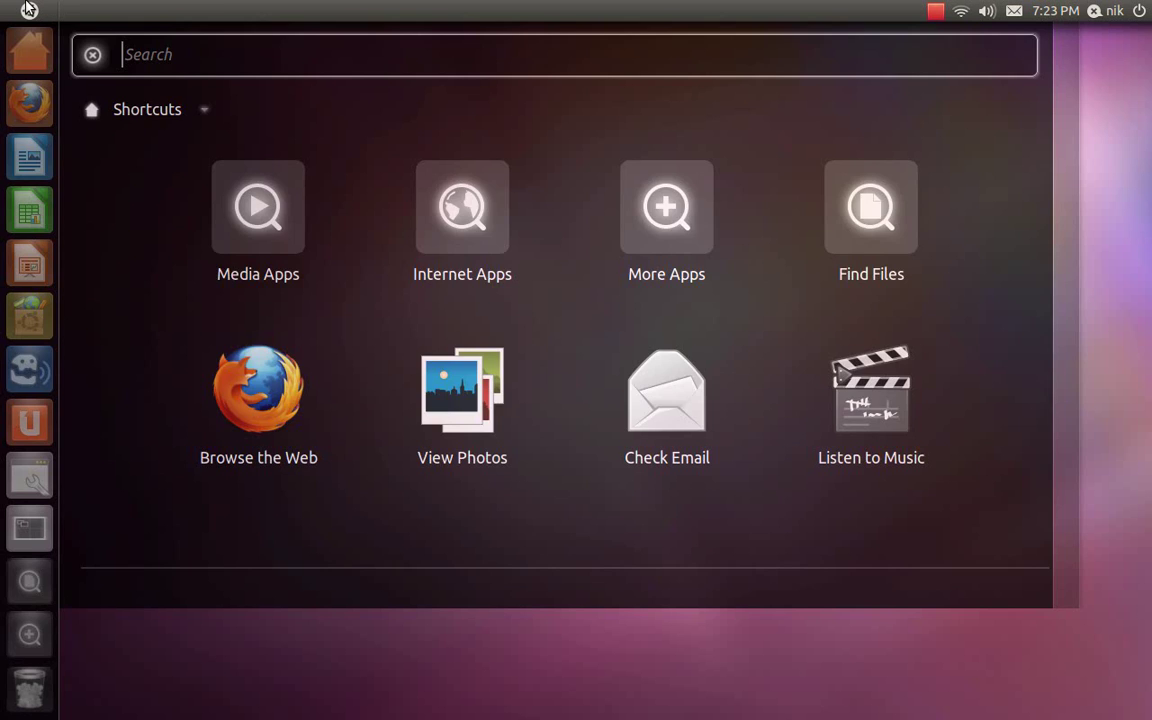
left_click(29, 9)
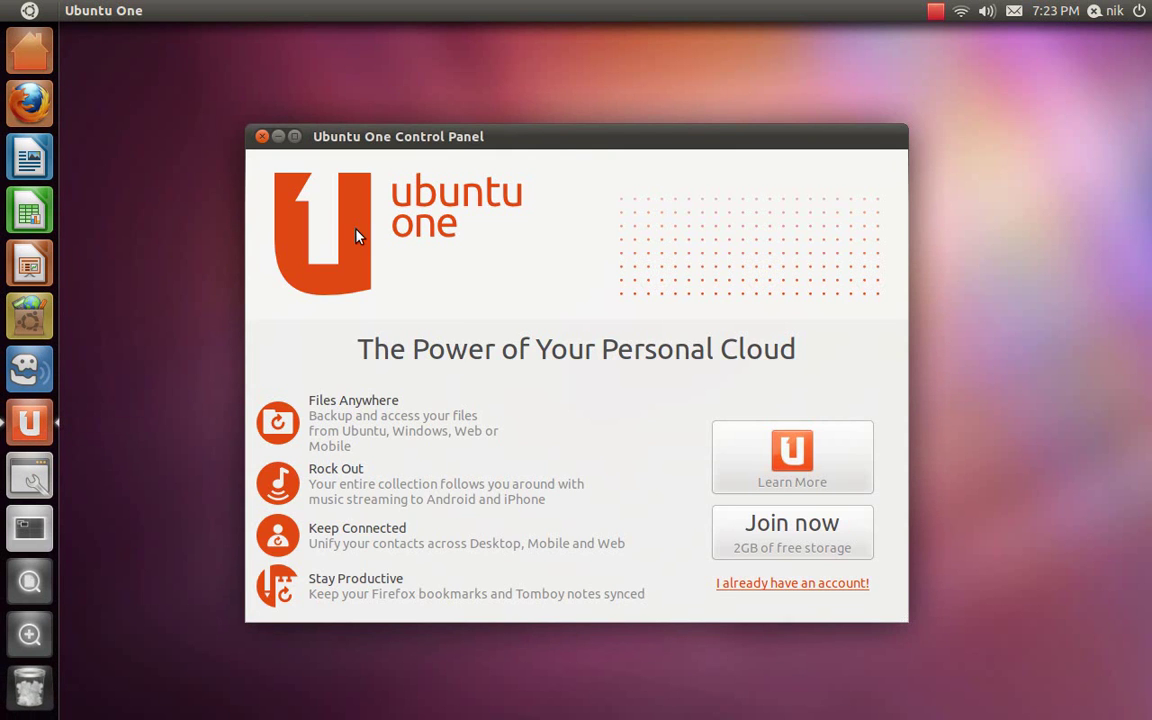
Step: View the Ubuntu One Control Panel, move its window around the desktop, and close it
left_click_drag(452, 141, 420, 87)
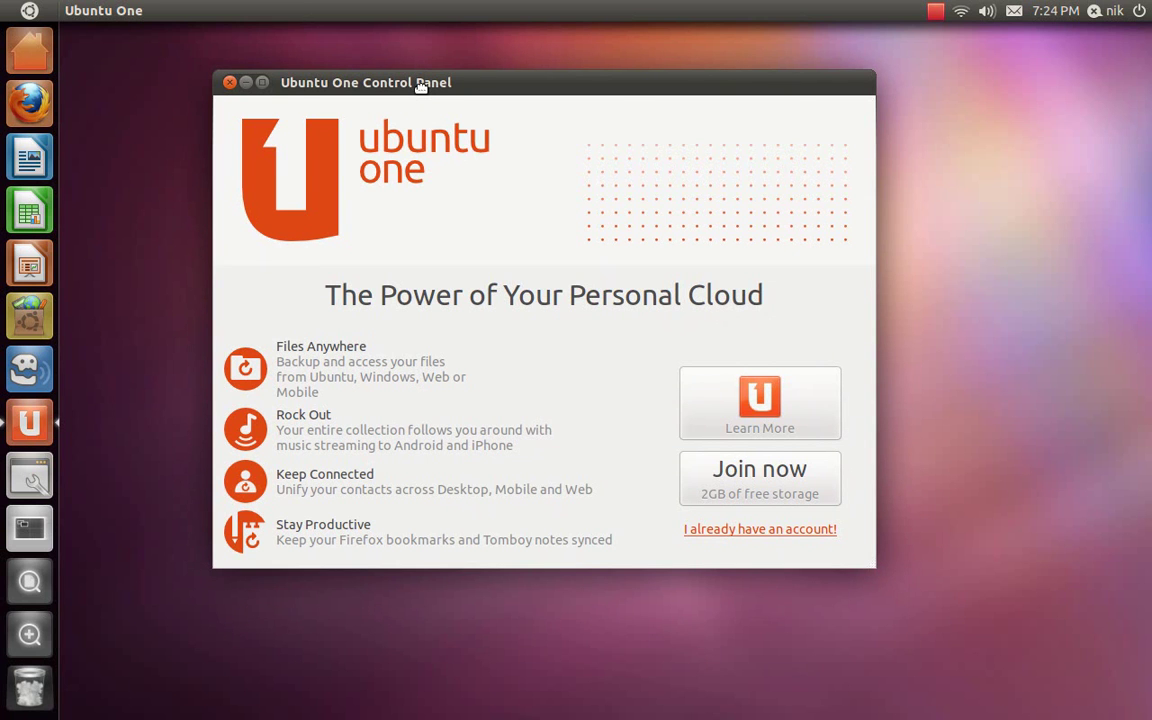
left_click_drag(420, 86, 452, 118)
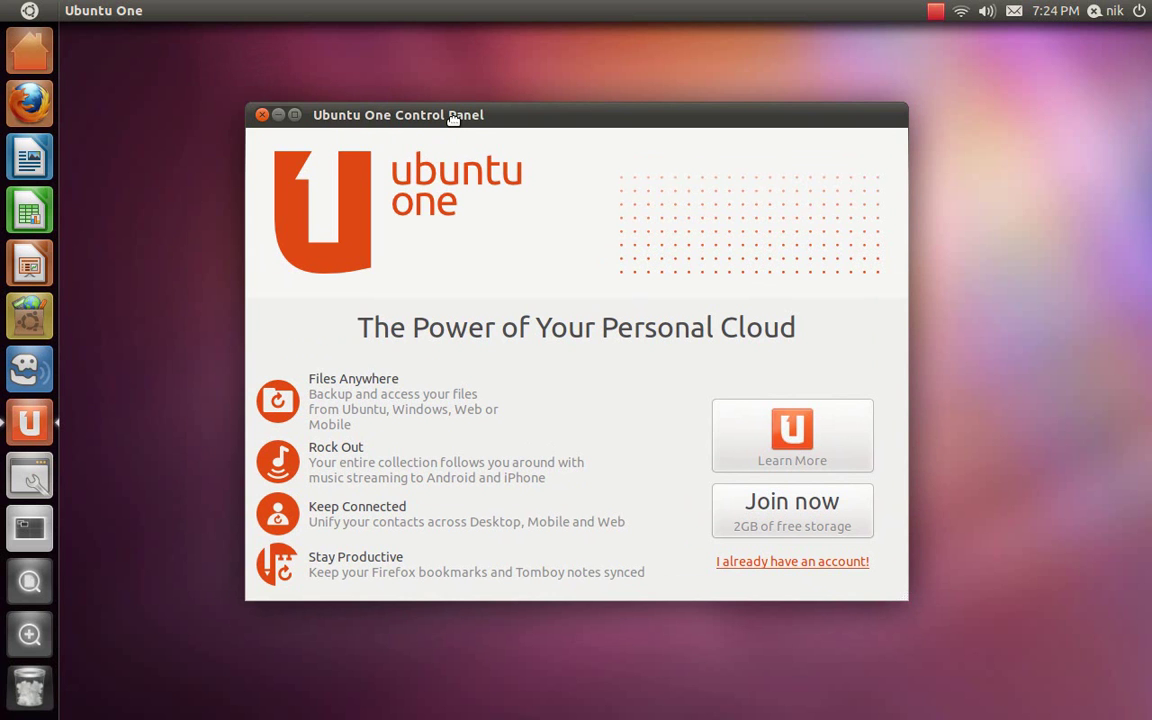
mouse_move(452, 118)
left_mouse_down()
mouse_move(378, 85)
mouse_move(463, 141)
mouse_move(427, 113)
mouse_move(434, 85)
mouse_move(446, 121)
left_mouse_up()
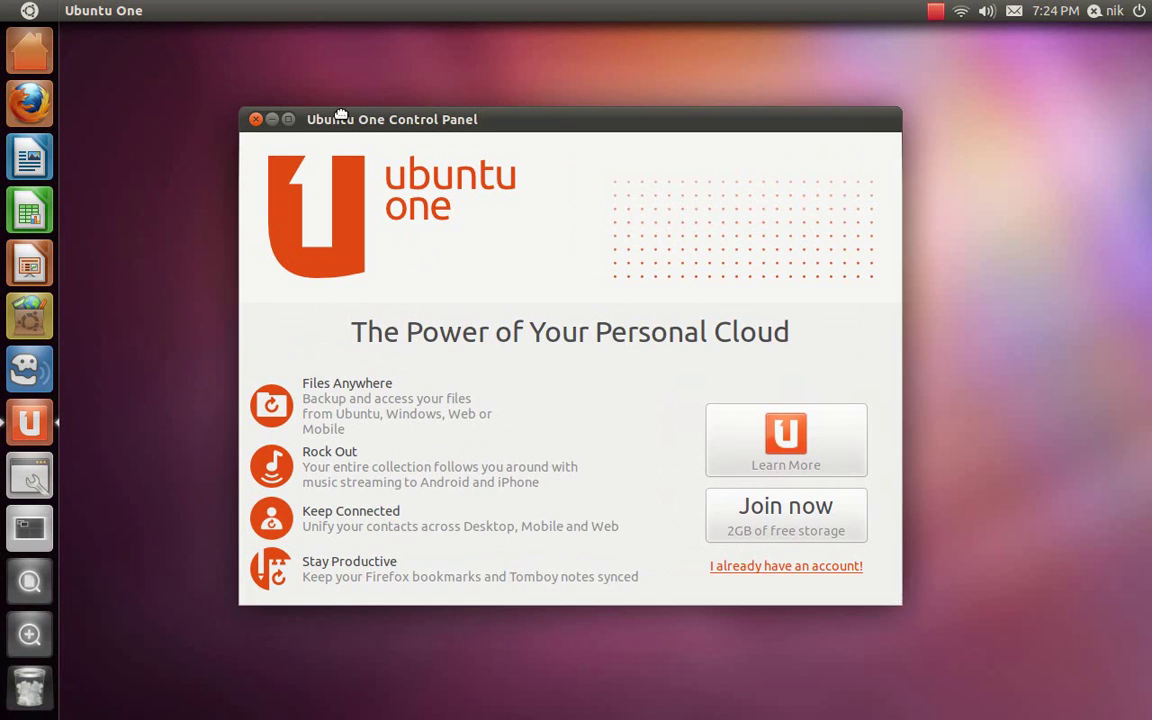
left_click_drag(340, 114, 306, 118)
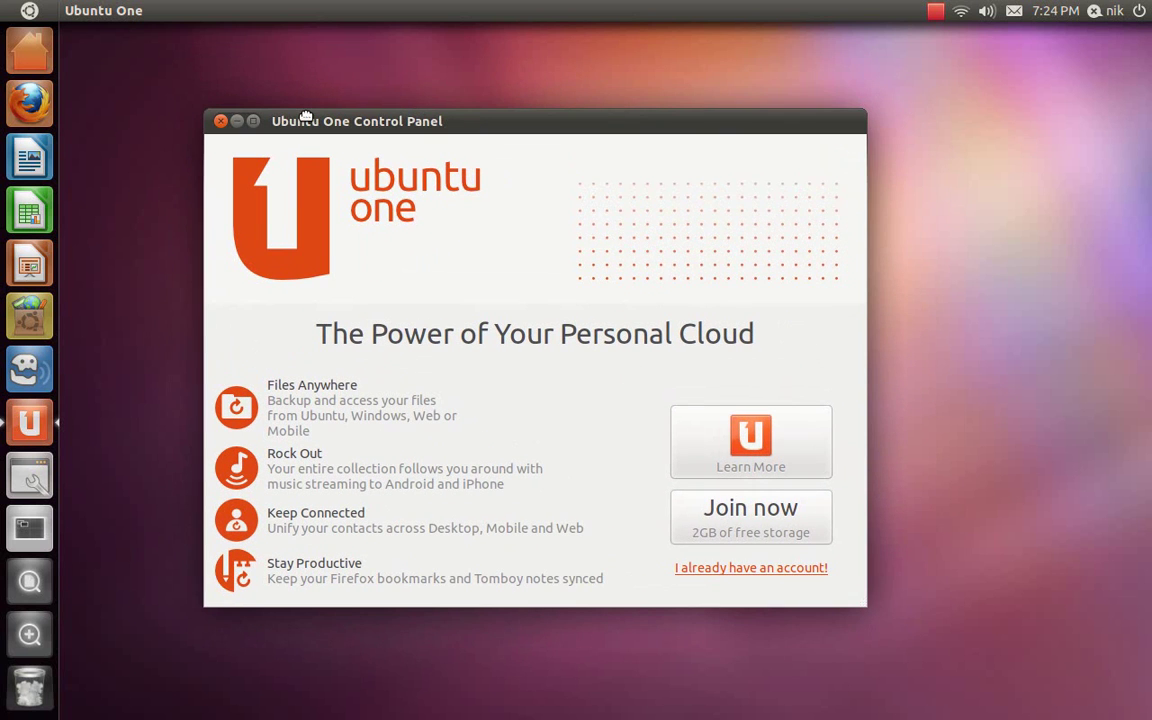
left_click(221, 121)
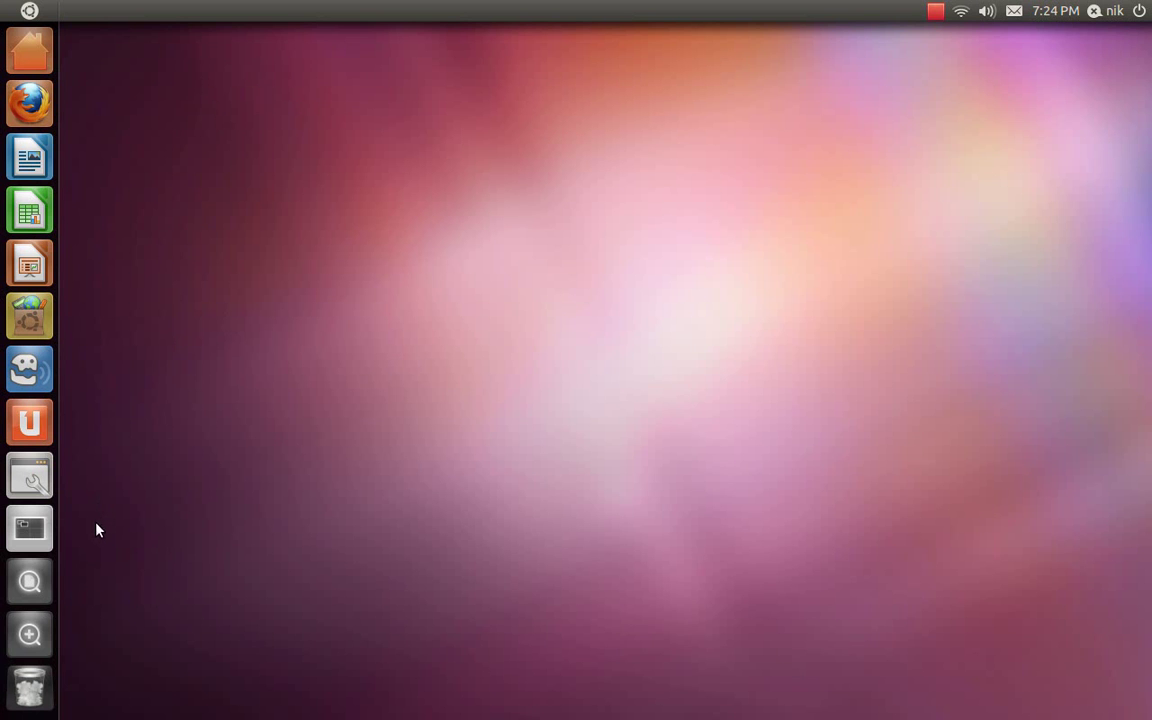
Step: View the Favorite Folders under Files & Folders before and after opening and closing the Home Folder, and dismiss the dash
left_click(30, 581)
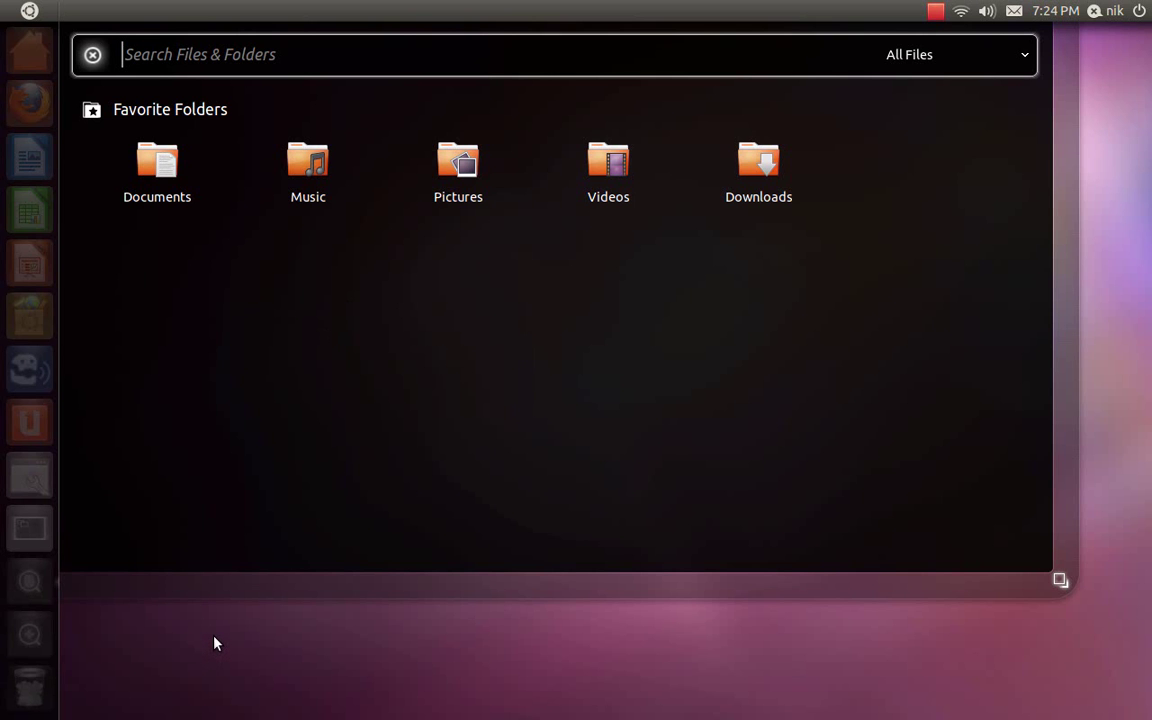
key("super")
key("super")
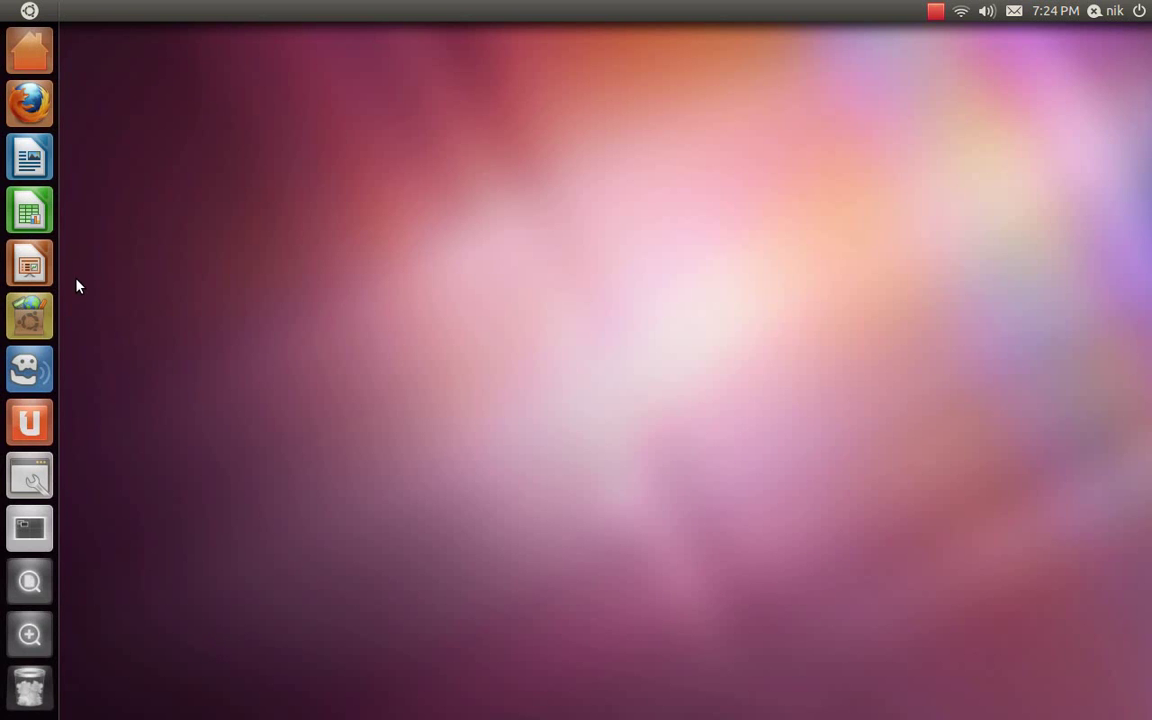
left_click(34, 52)
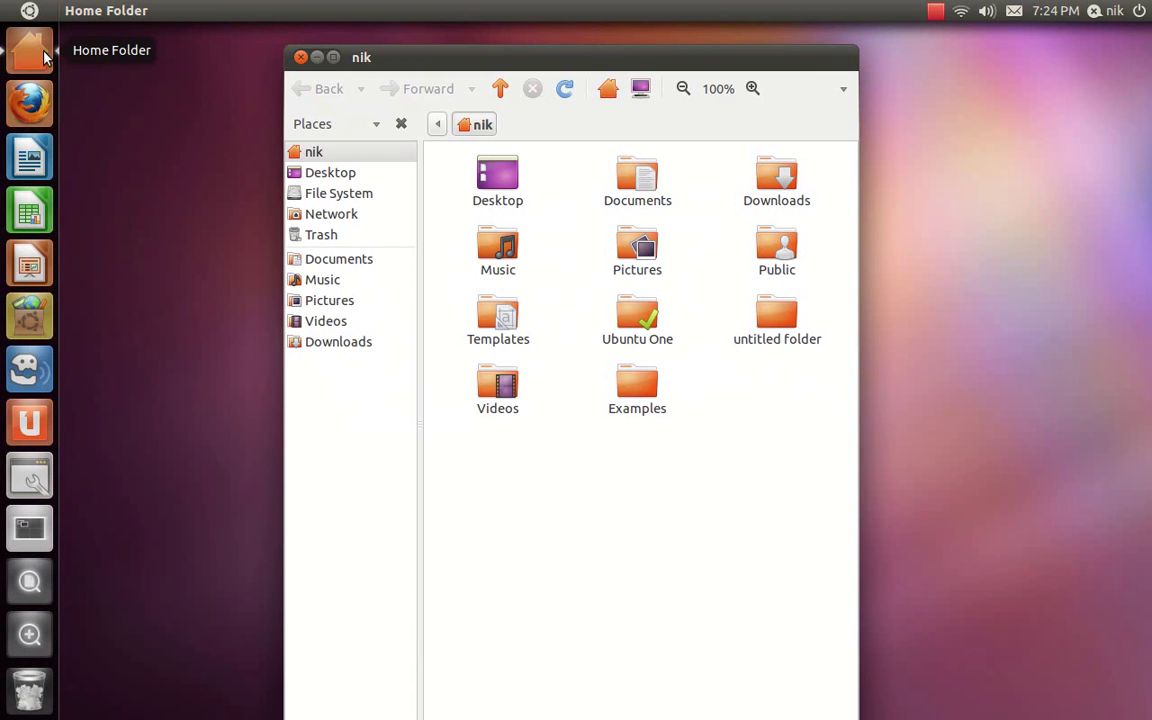
left_click(301, 57)
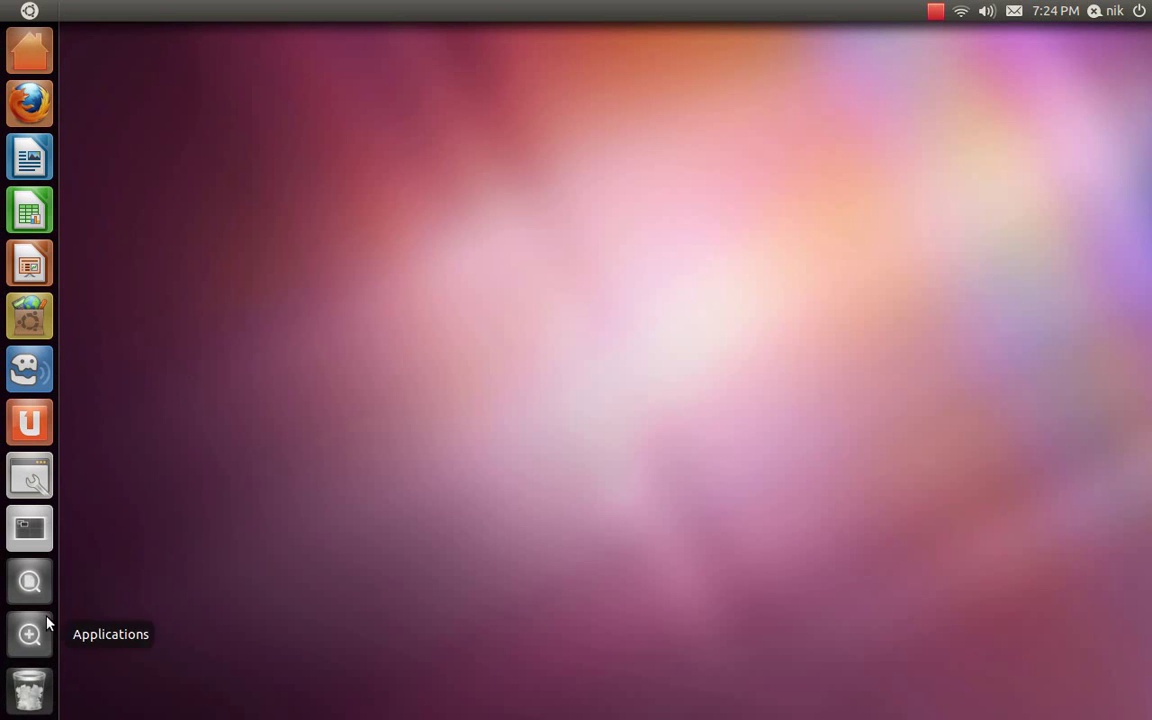
left_click(24, 578)
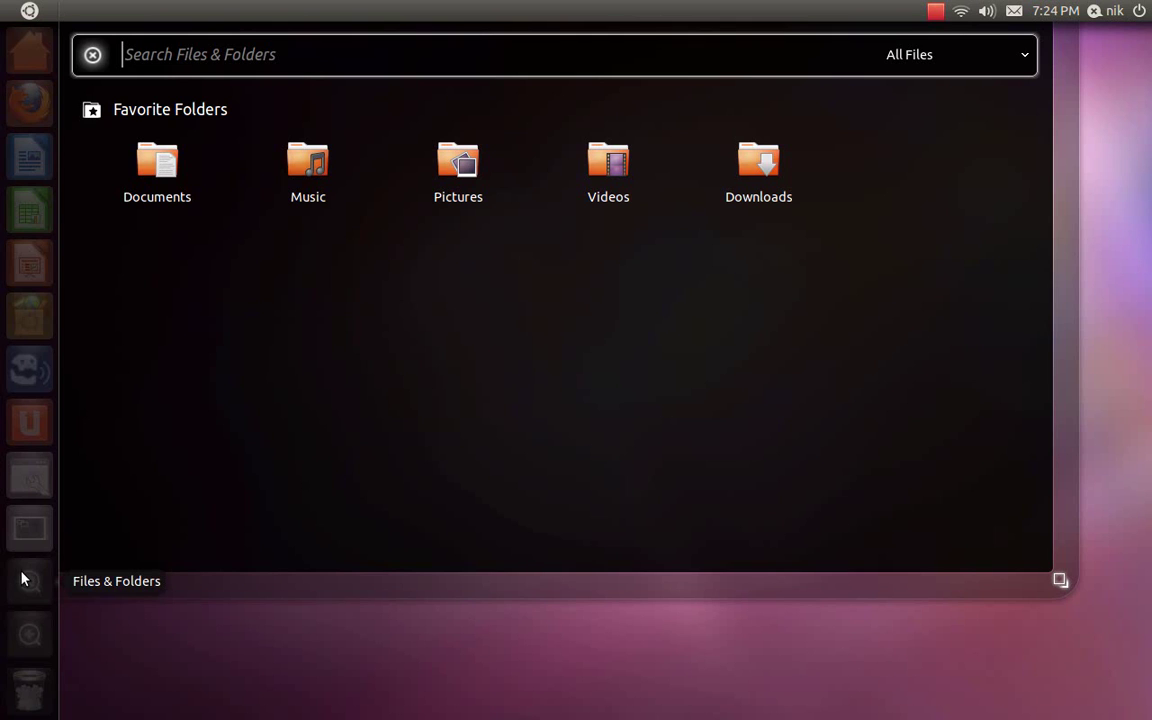
left_click(253, 645)
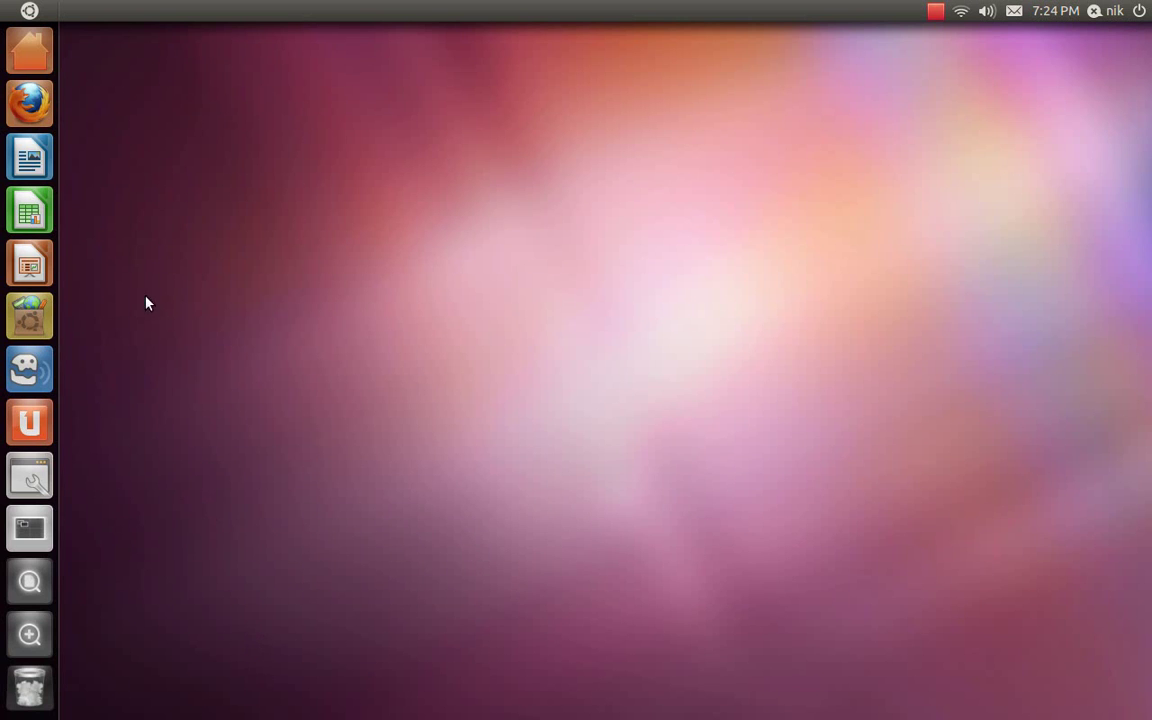
Step: Launch Movie Player through the dash's Listen to Music shortcut, review that shortcut again, and close the player
left_click(12, 9)
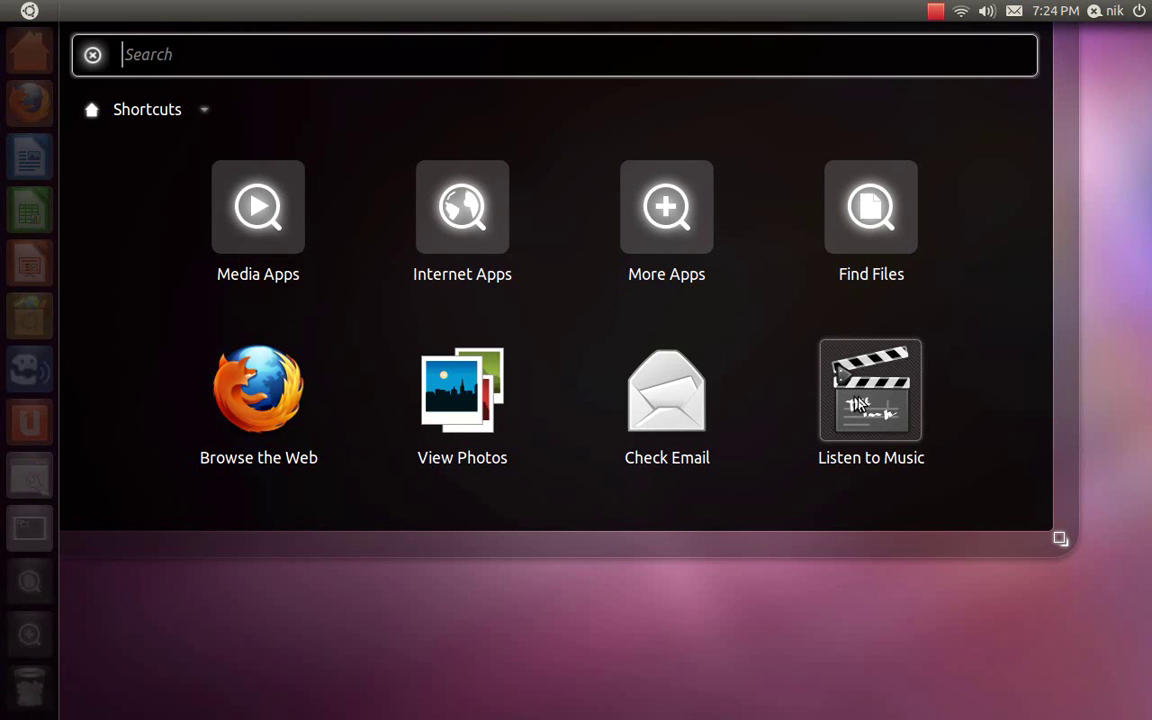
left_click(858, 403)
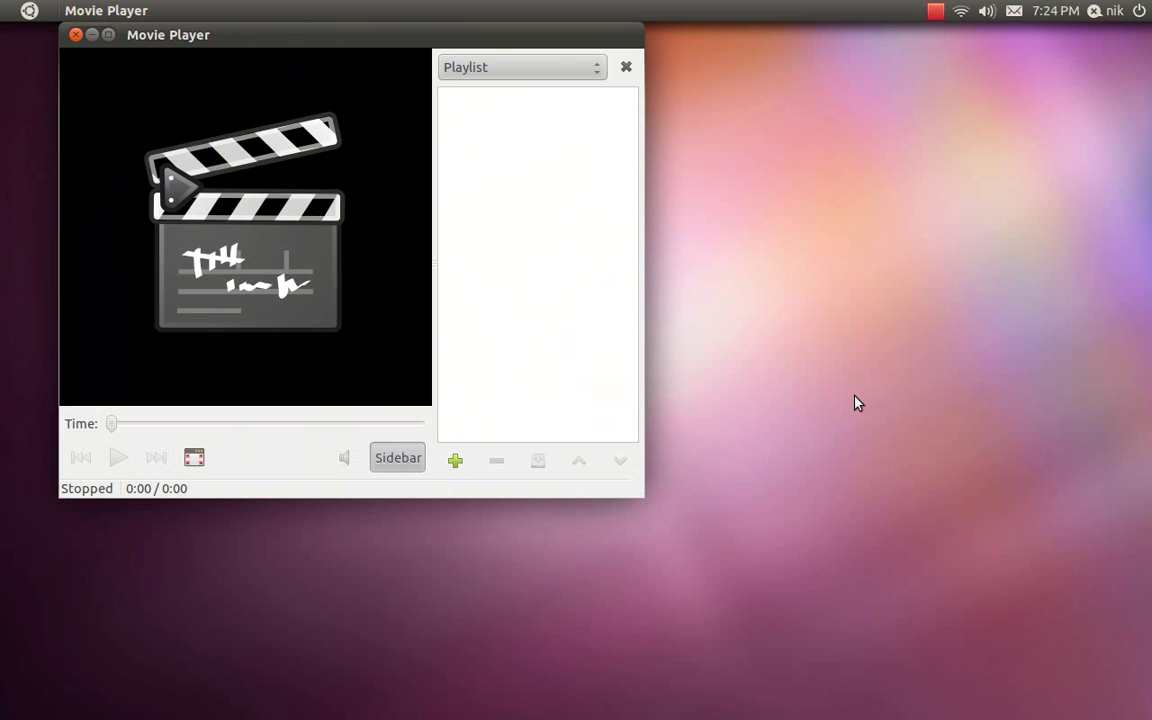
left_click_drag(508, 42, 640, 75)
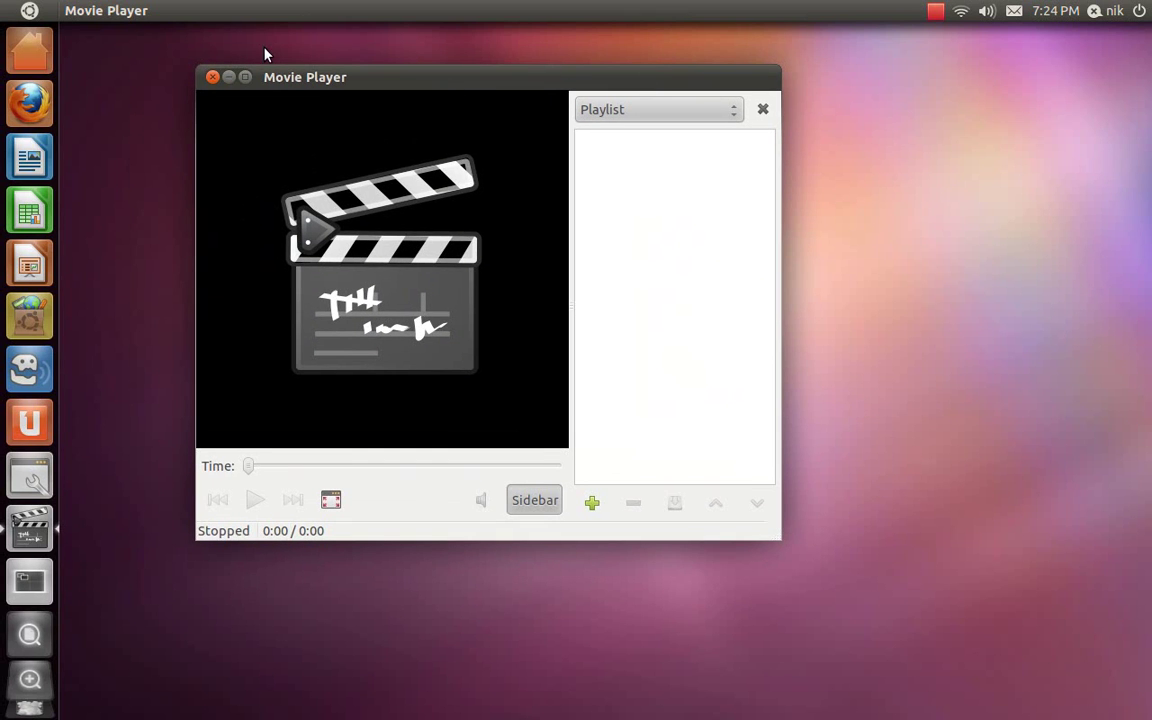
left_click(29, 10)
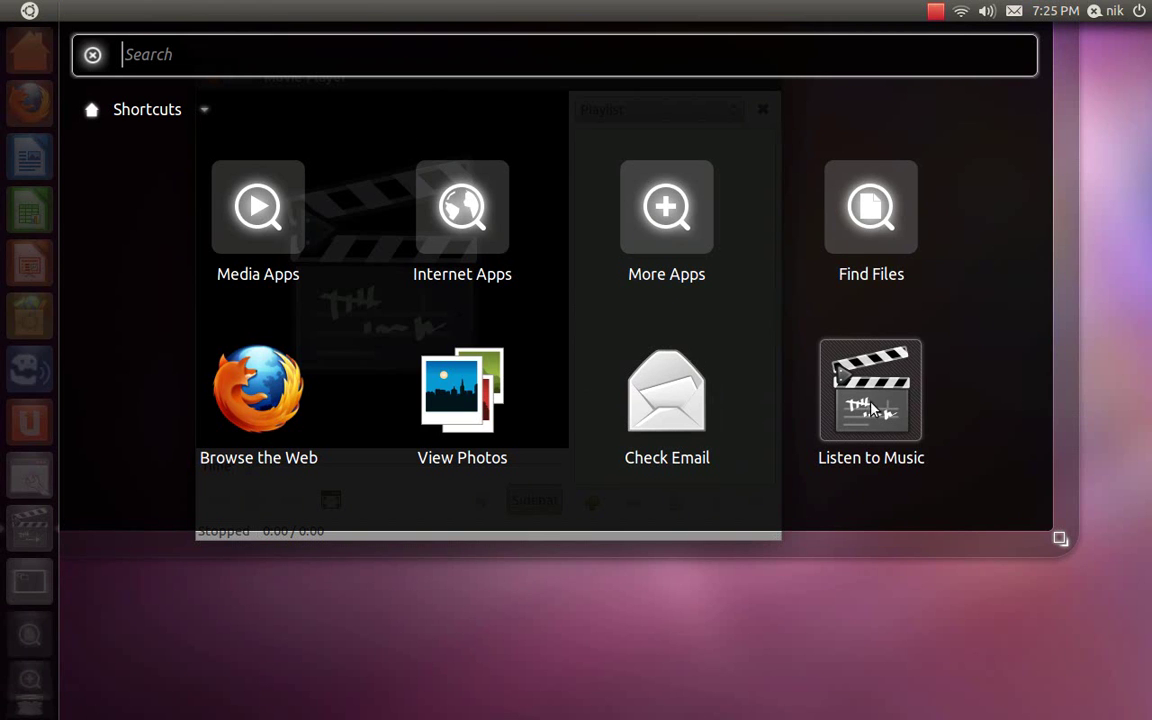
left_click(836, 565)
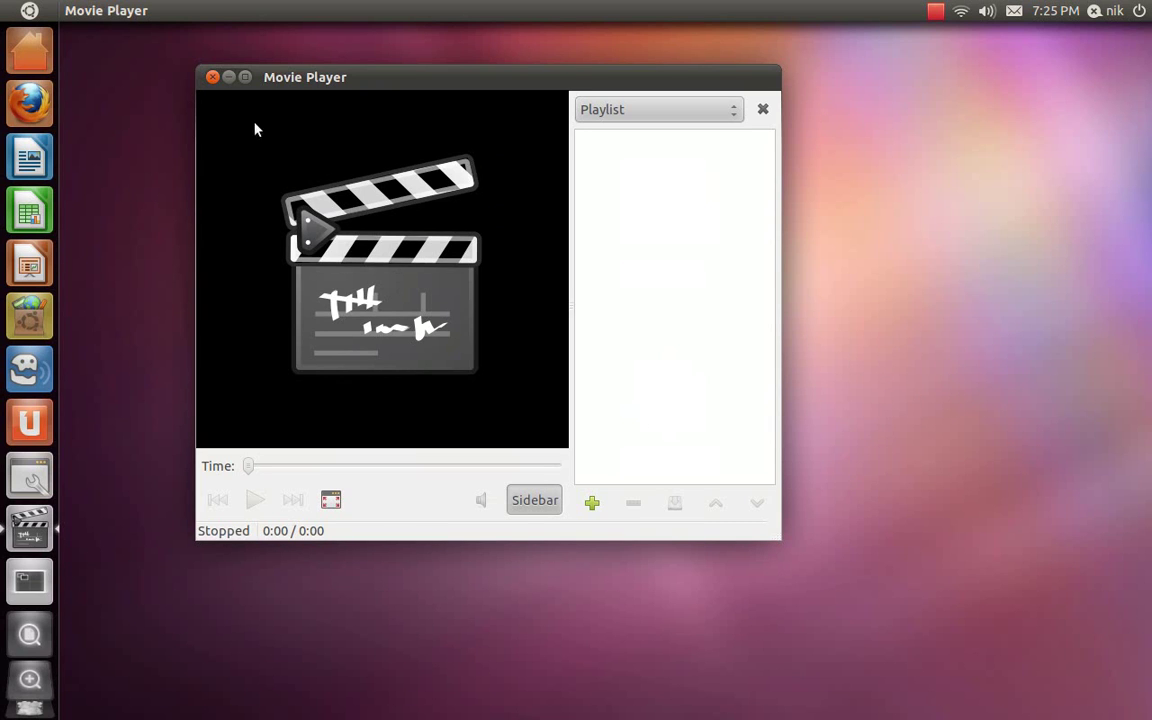
left_click(212, 77)
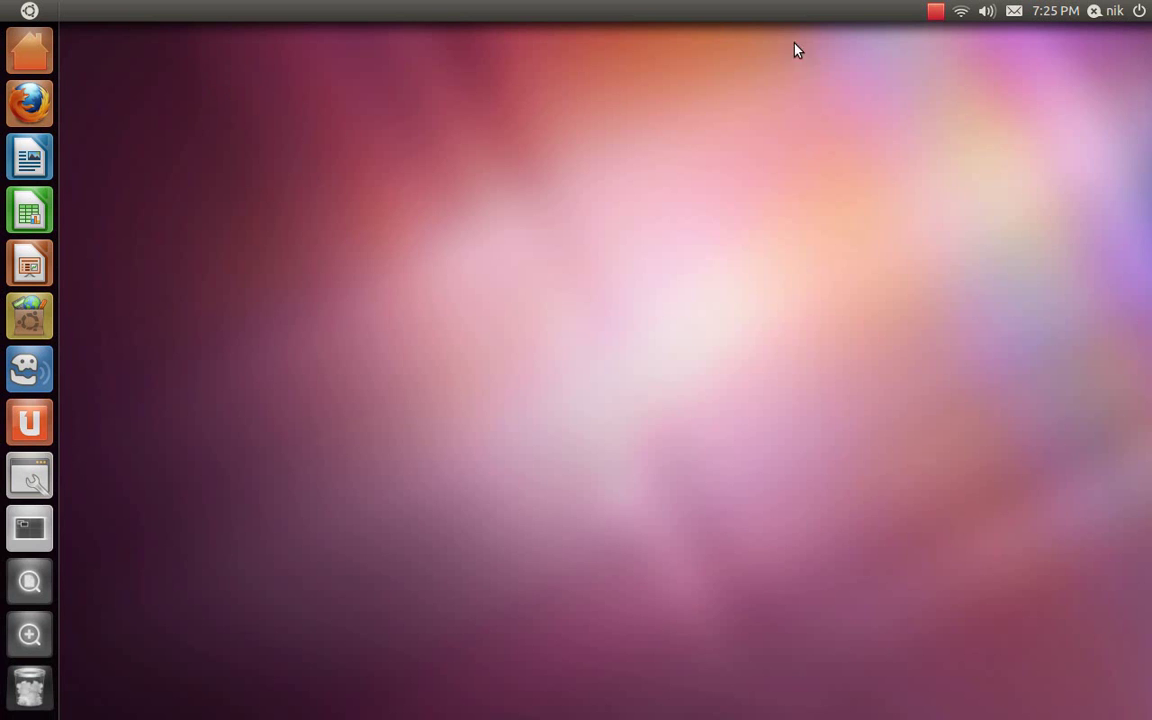
Step: Launch Banshee from the sound indicator, reposition its window, hide and restore it, and close it
left_click(986, 11)
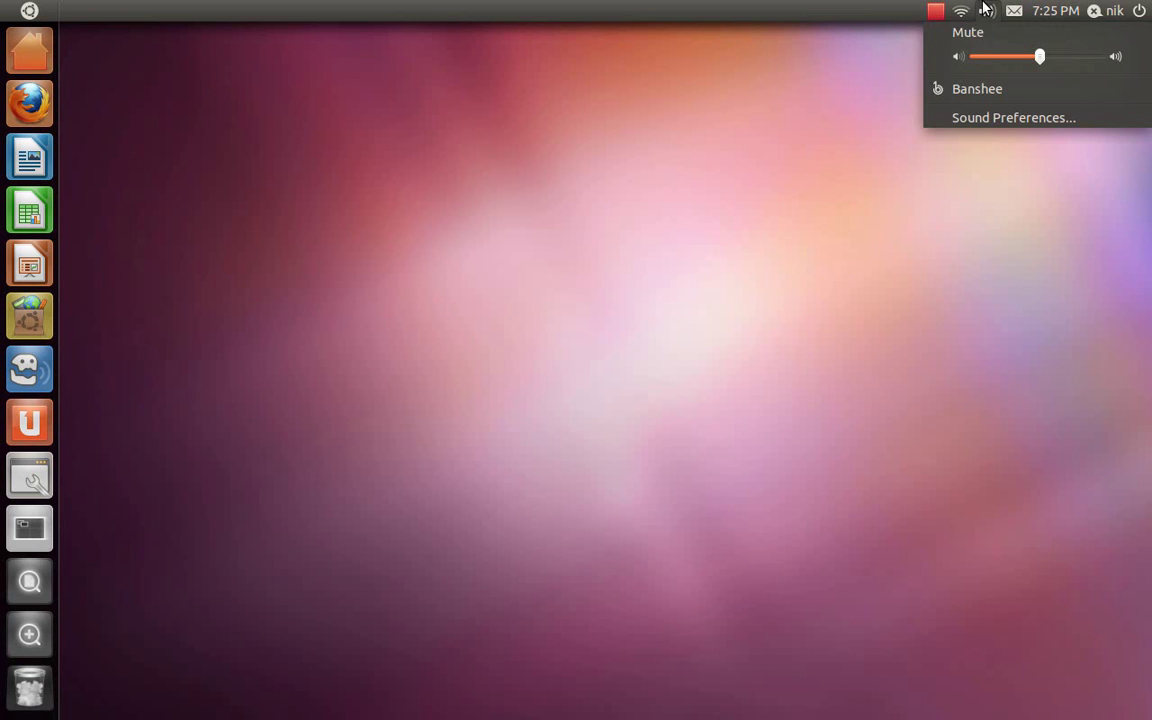
left_click(991, 92)
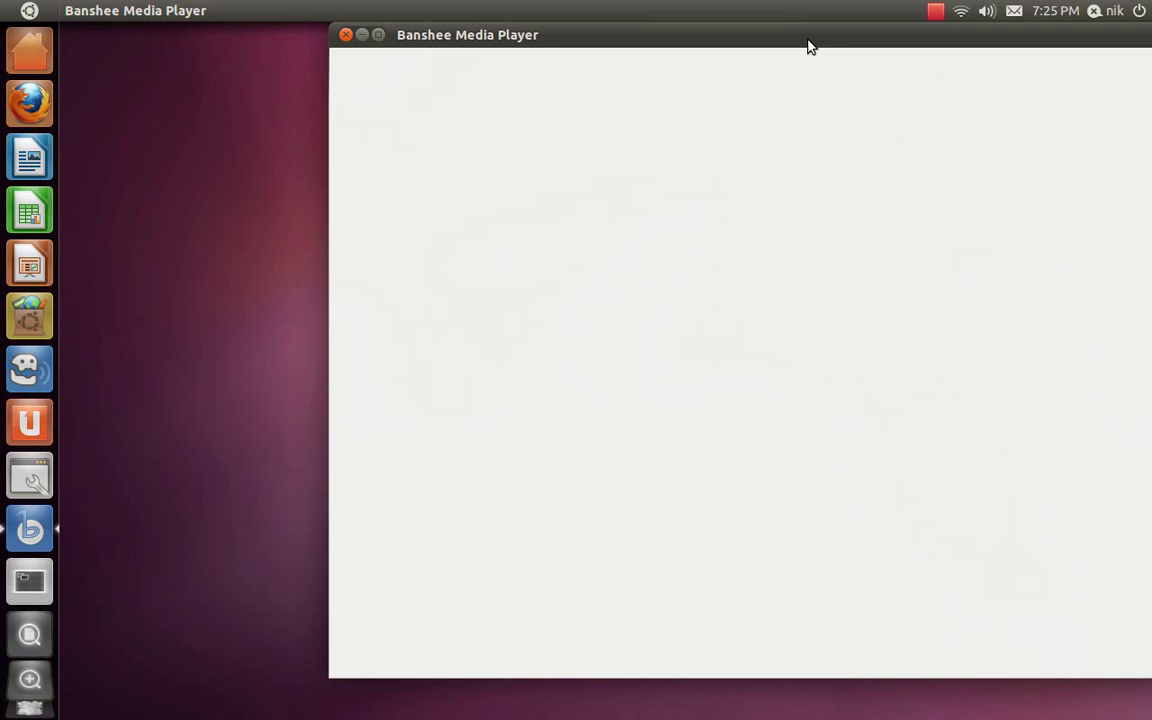
mouse_move(789, 31)
left_mouse_down()
mouse_move(535, 72)
mouse_move(556, 38)
left_mouse_up()
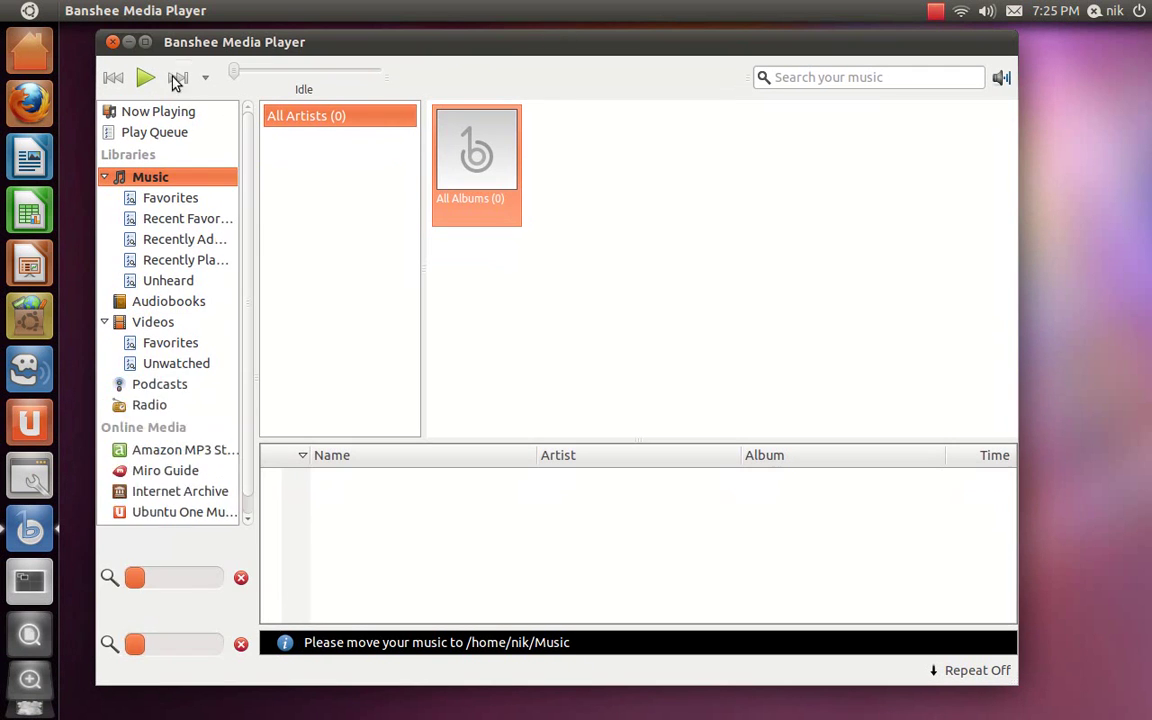
left_click(145, 41)
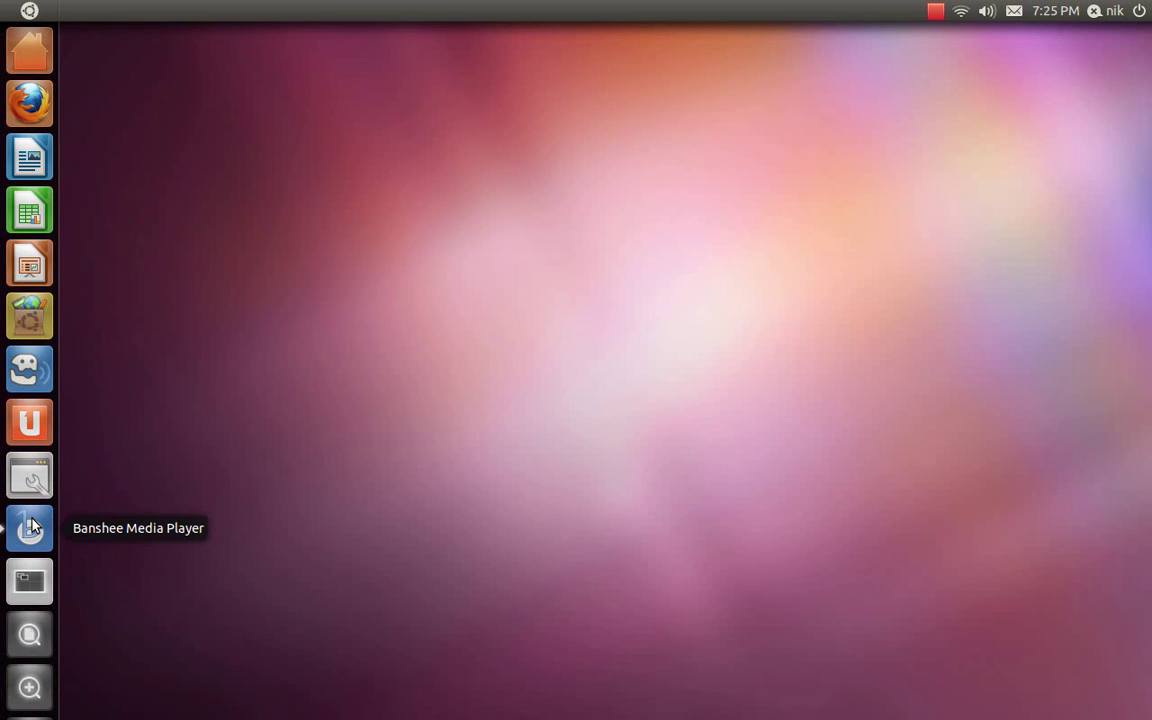
left_click(31, 527)
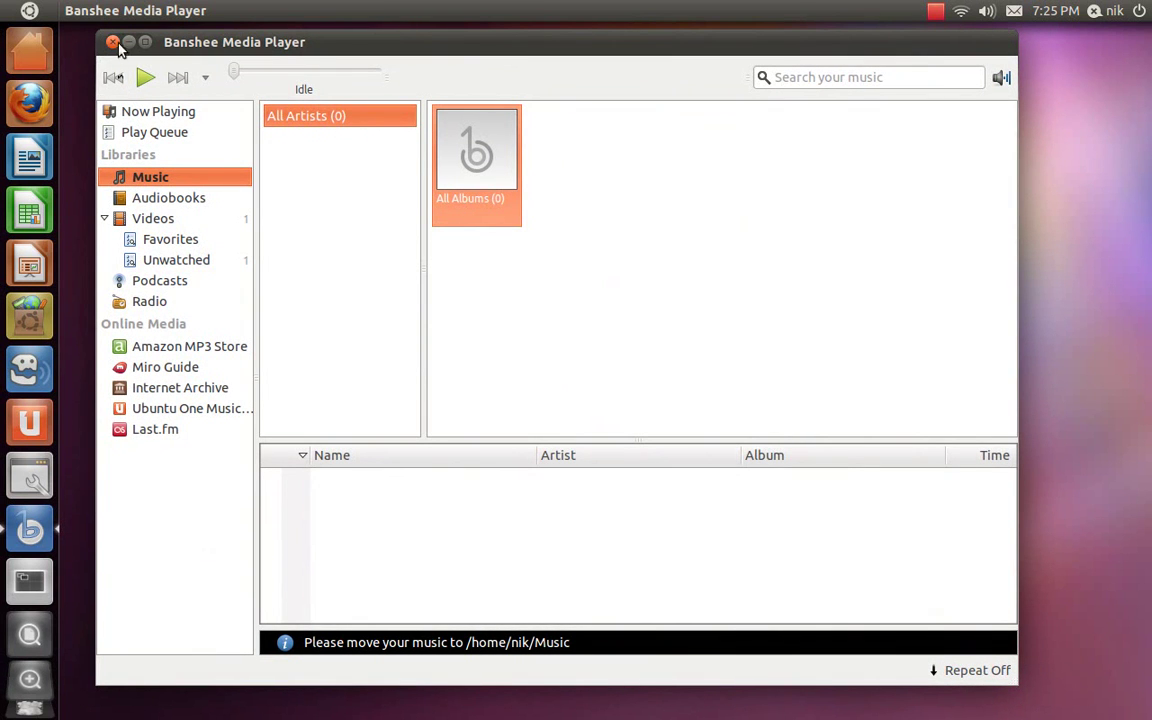
left_click(113, 42)
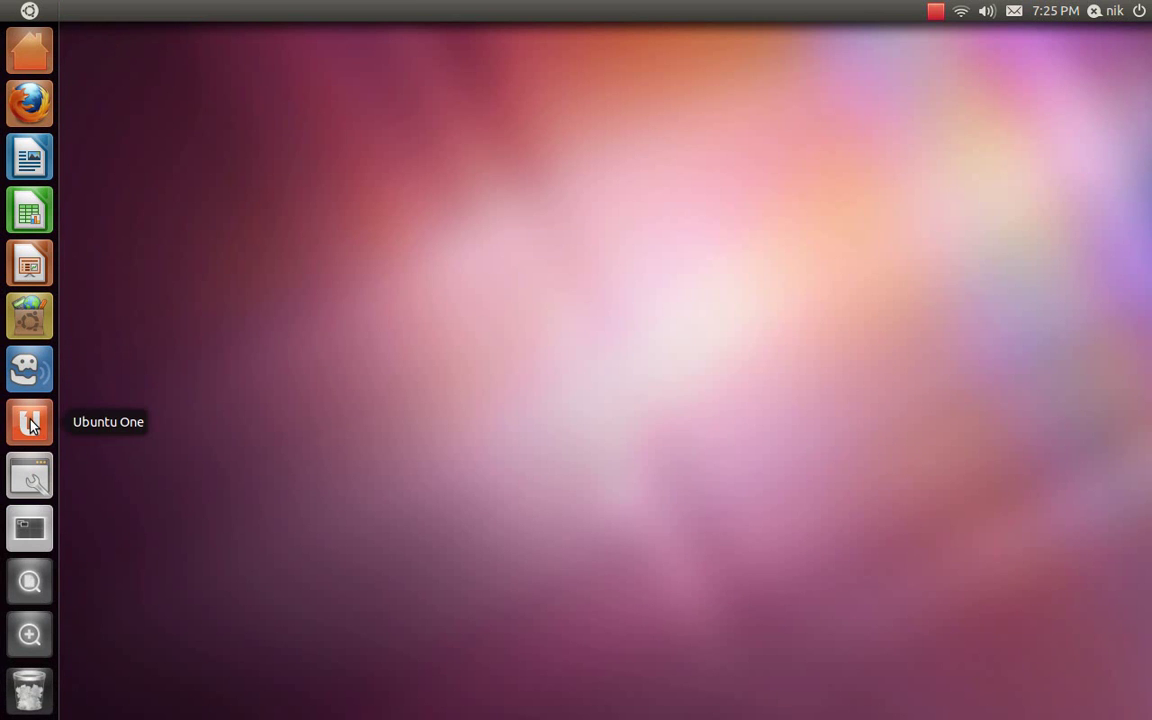
Step: Reorder the launcher so Ubuntu One sits above Gespeaker and Ubuntu Software Center sits just below LibreOffice Writer
left_click_drag(30, 424, 420, 378)
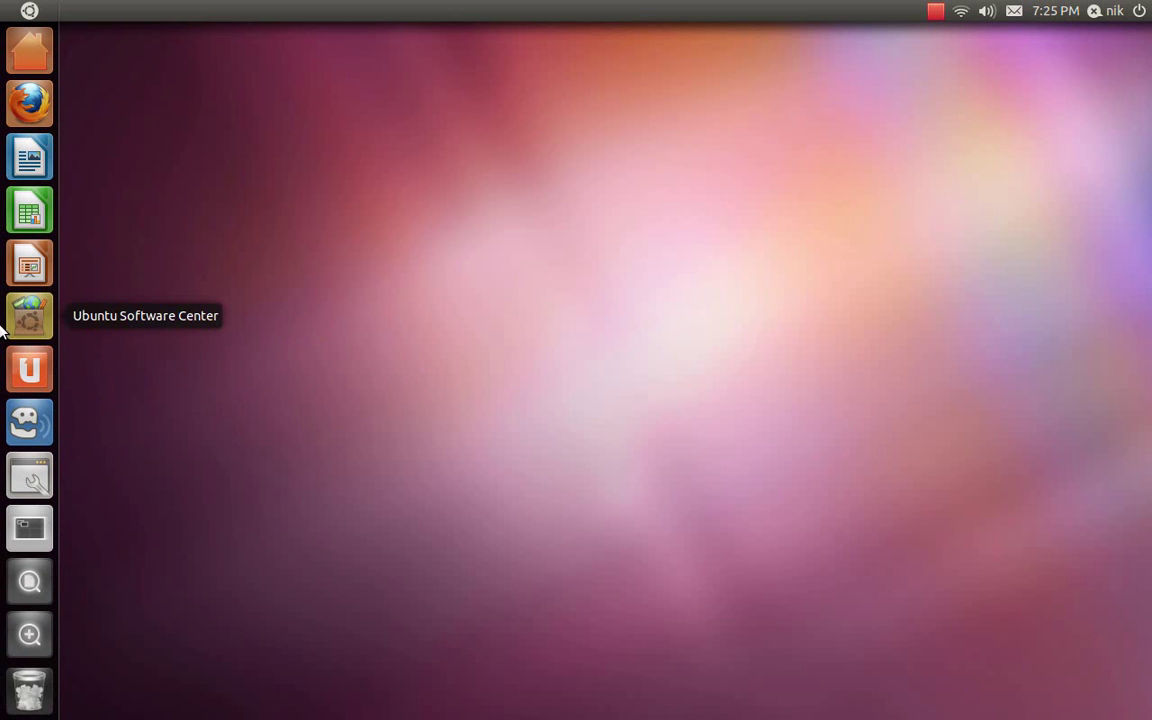
left_click_drag(29, 318, 308, 400)
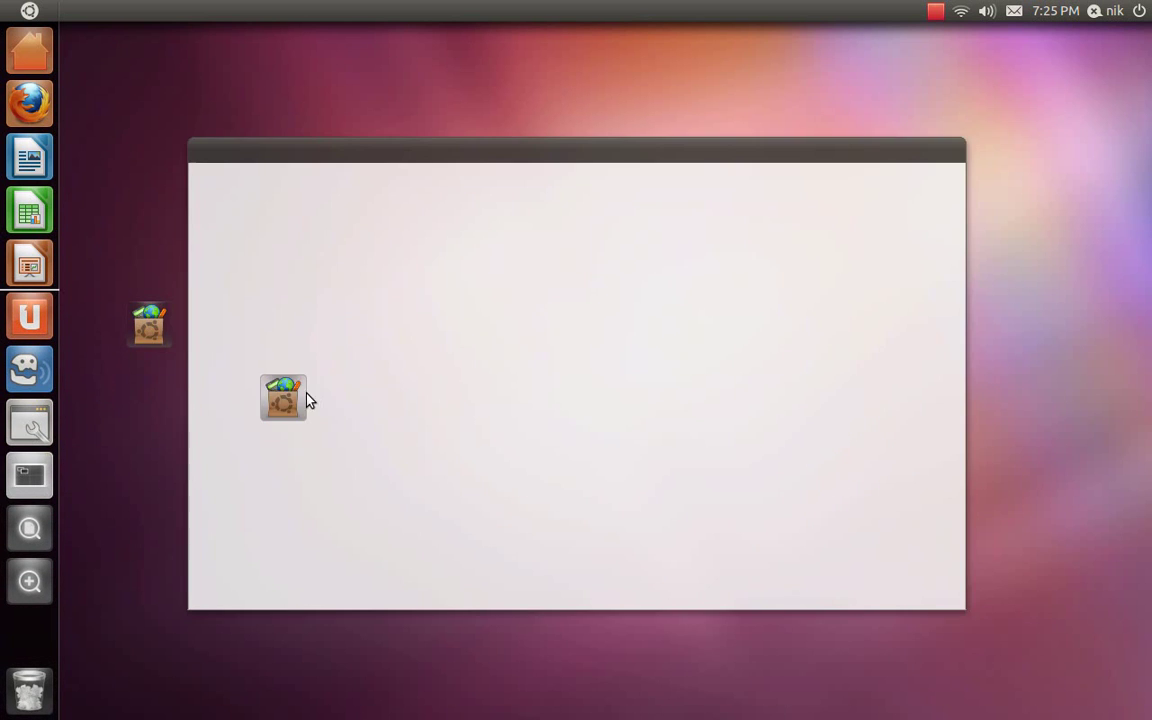
left_click_drag(425, 408, 27, 210)
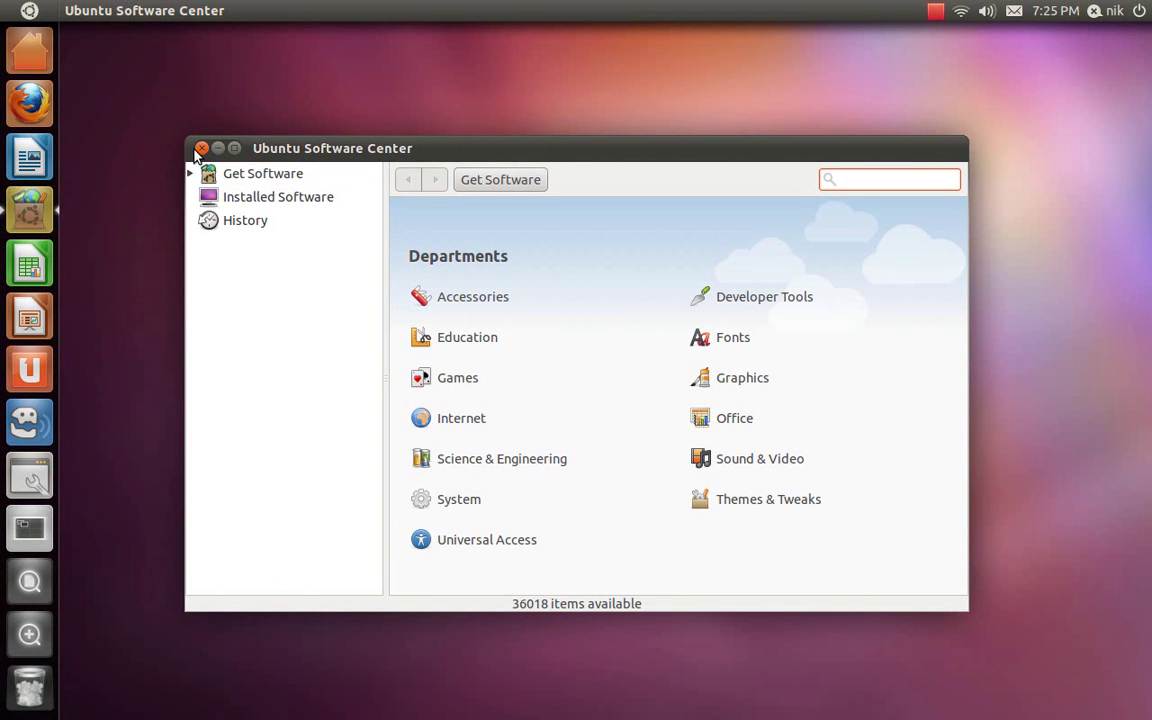
mouse_move(28, 208)
left_mouse_down()
mouse_move(146, 206)
mouse_move(149, 216)
mouse_move(30, 208)
left_mouse_up()
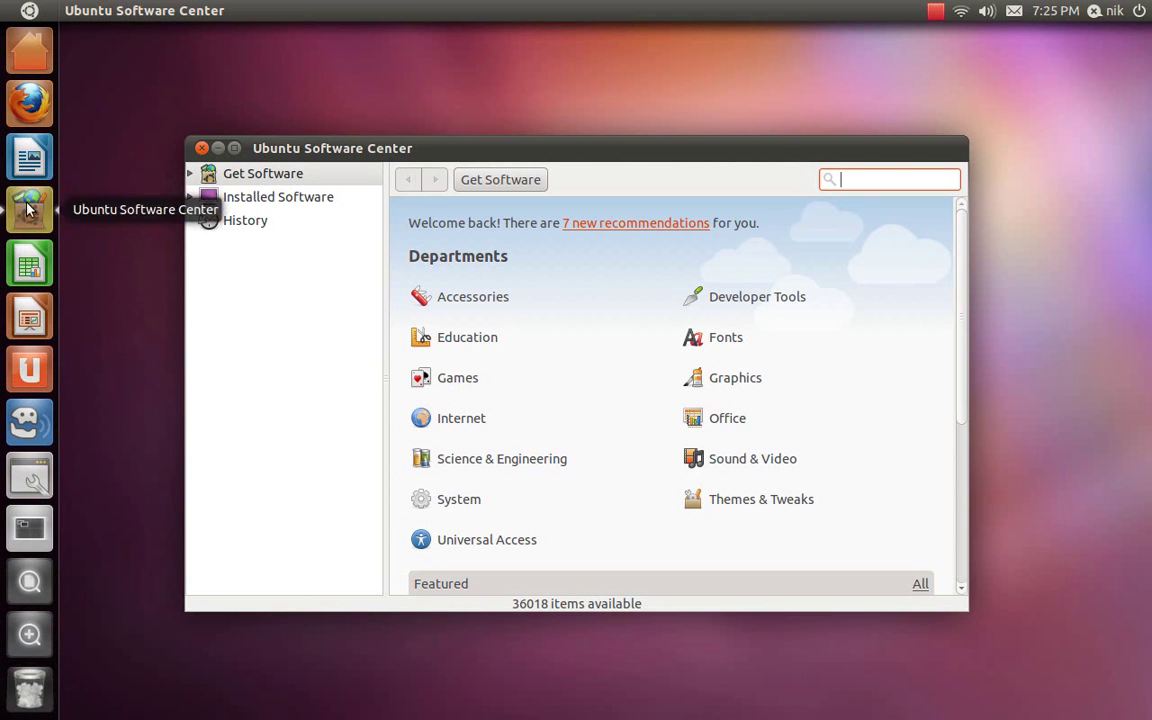
Step: Close Ubuntu Software Center and remove its icon from the launcher
left_click(201, 148)
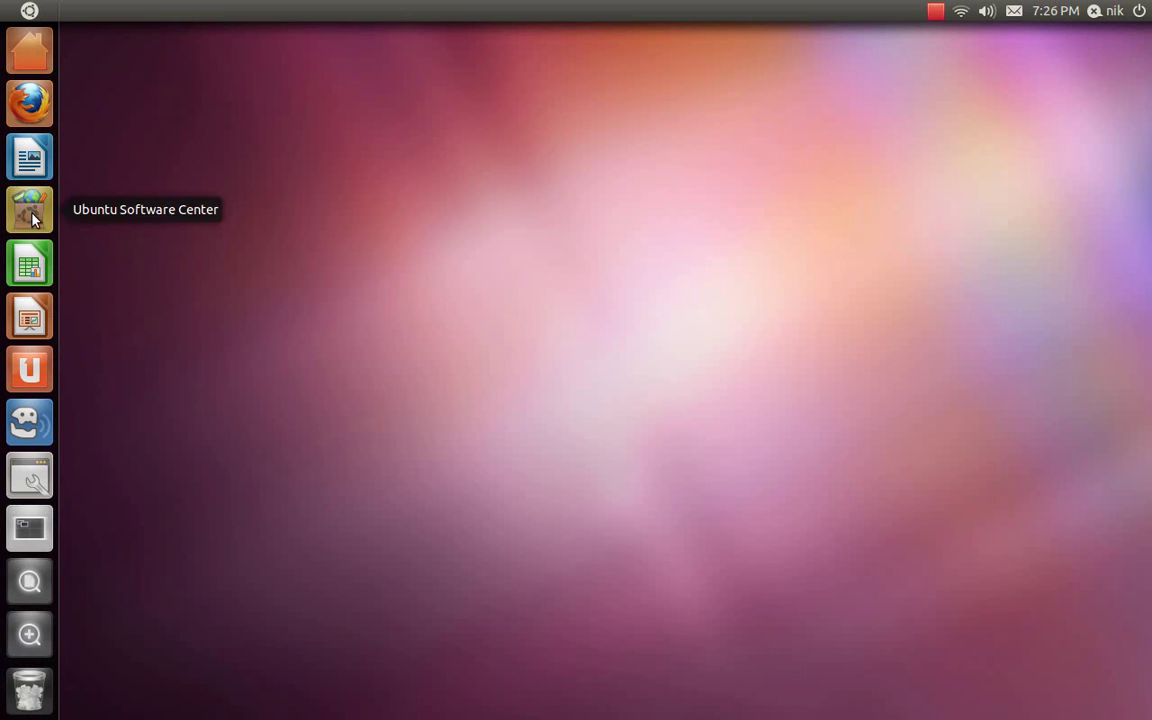
mouse_move(44, 218)
left_mouse_down()
mouse_move(133, 224)
mouse_move(35, 210)
left_mouse_up()
right_click(45, 208)
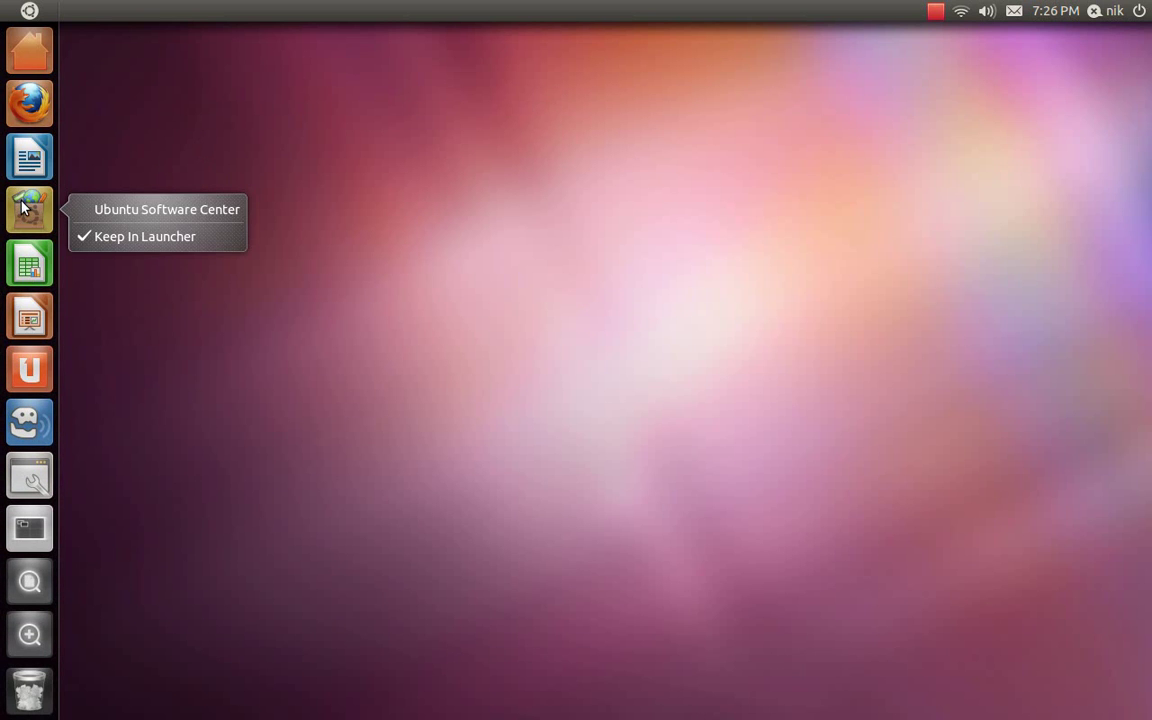
left_click(128, 237)
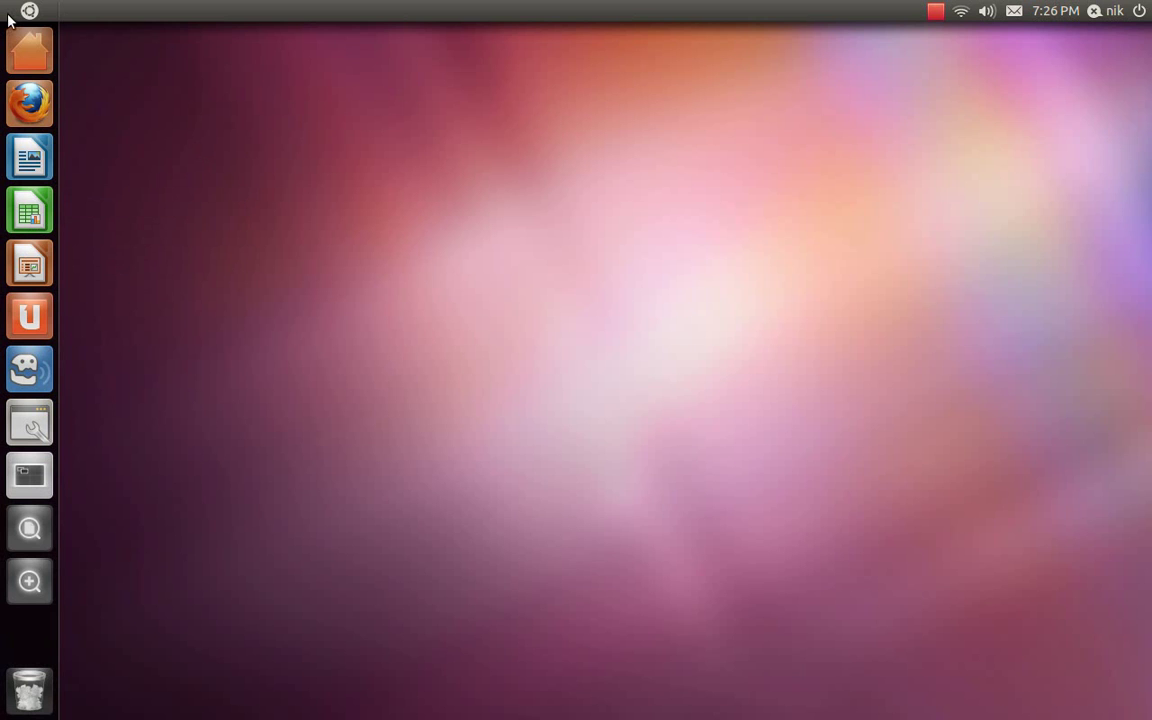
Step: Try to move the Home Folder icon to another position in the launcher
left_click_drag(22, 32, 30, 40)
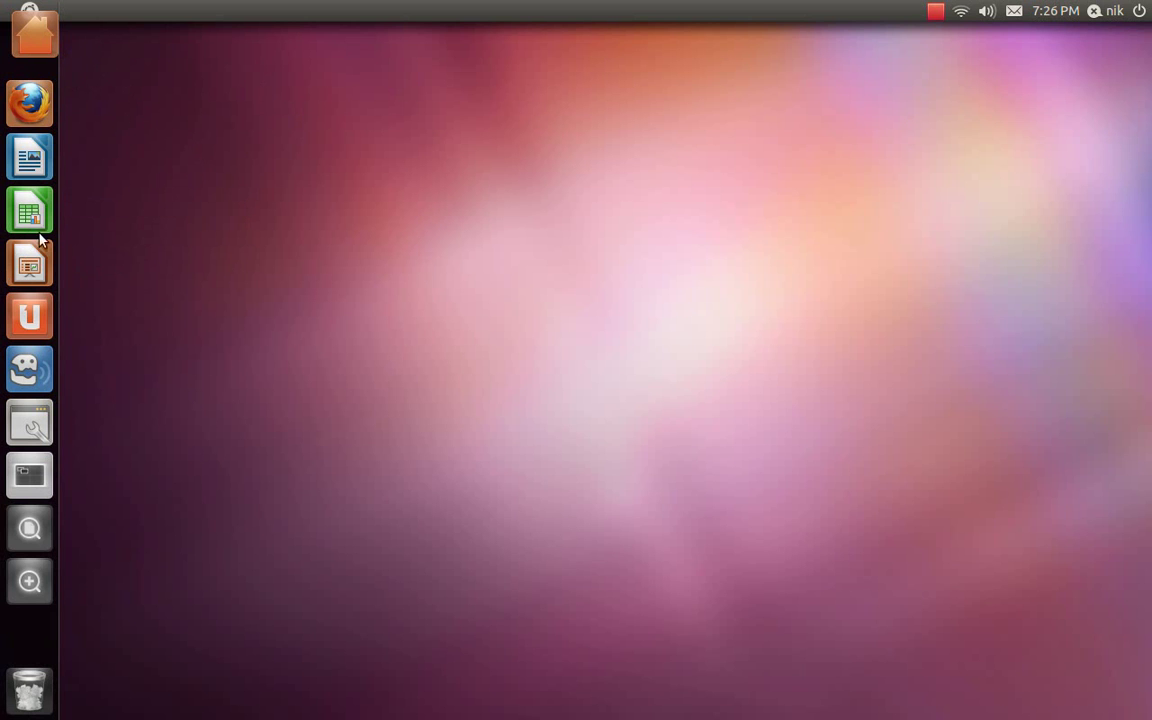
left_click_drag(30, 32, 26, 95)
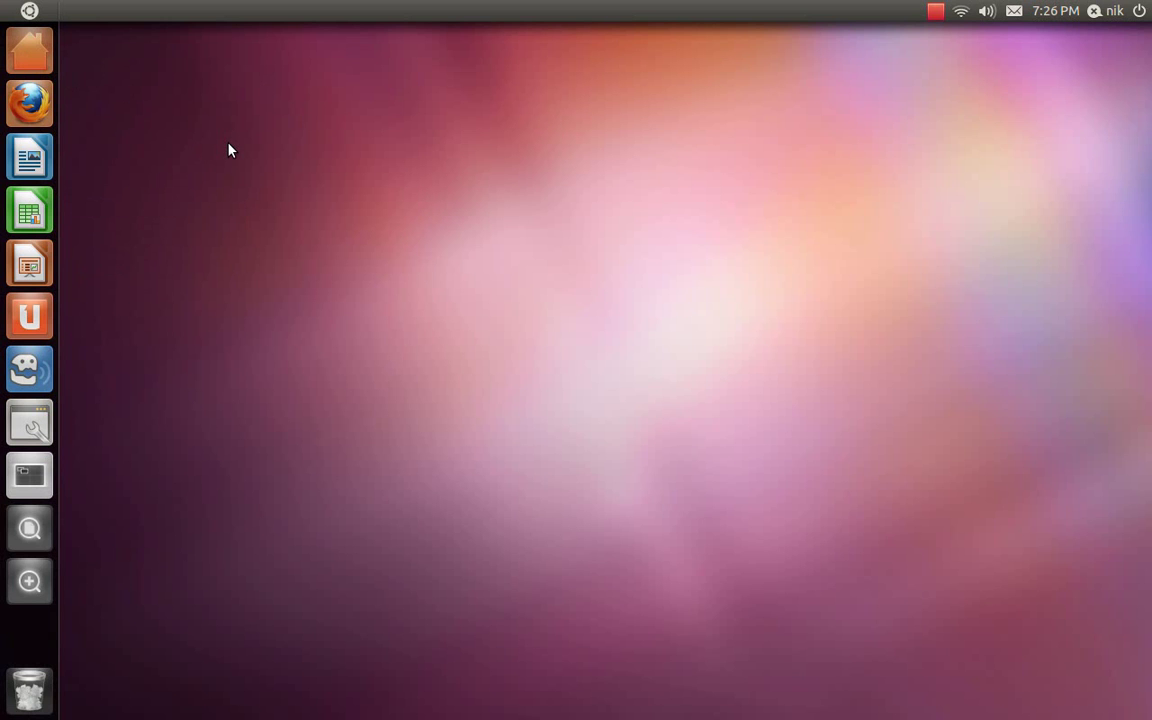
Step: View the overview of all workspaces and return to the desktop, and show and dismiss the dash's Shortcuts
left_click(30, 476)
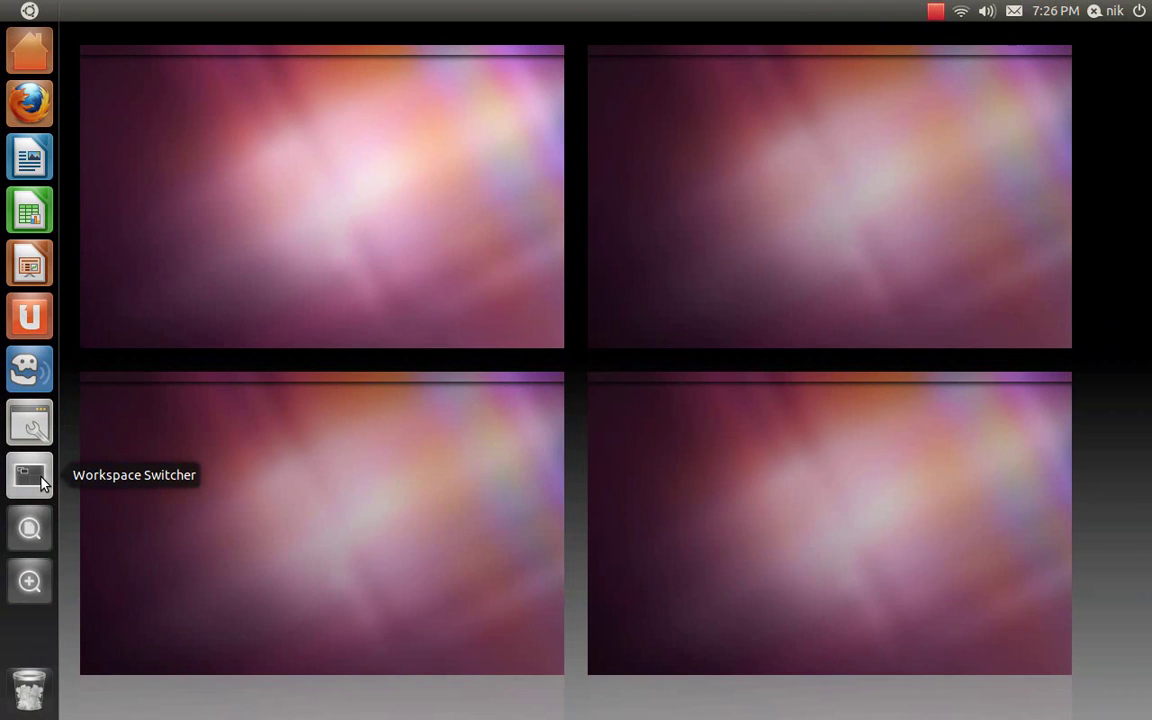
left_click(40, 482)
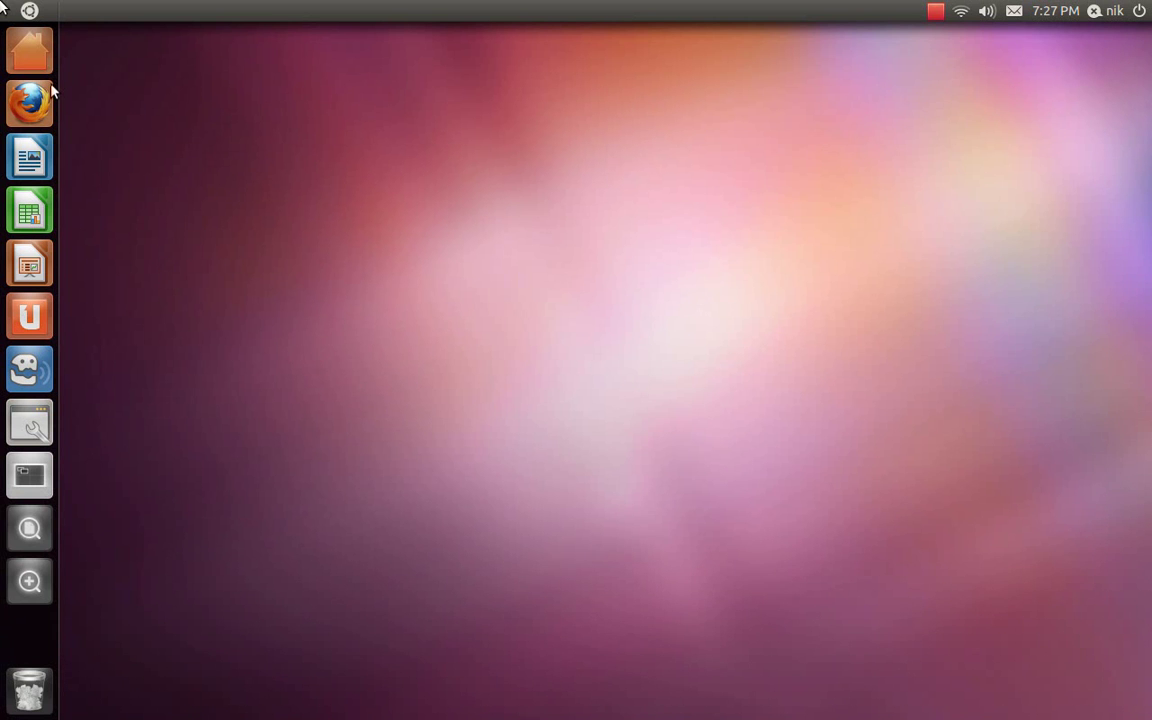
key("super")
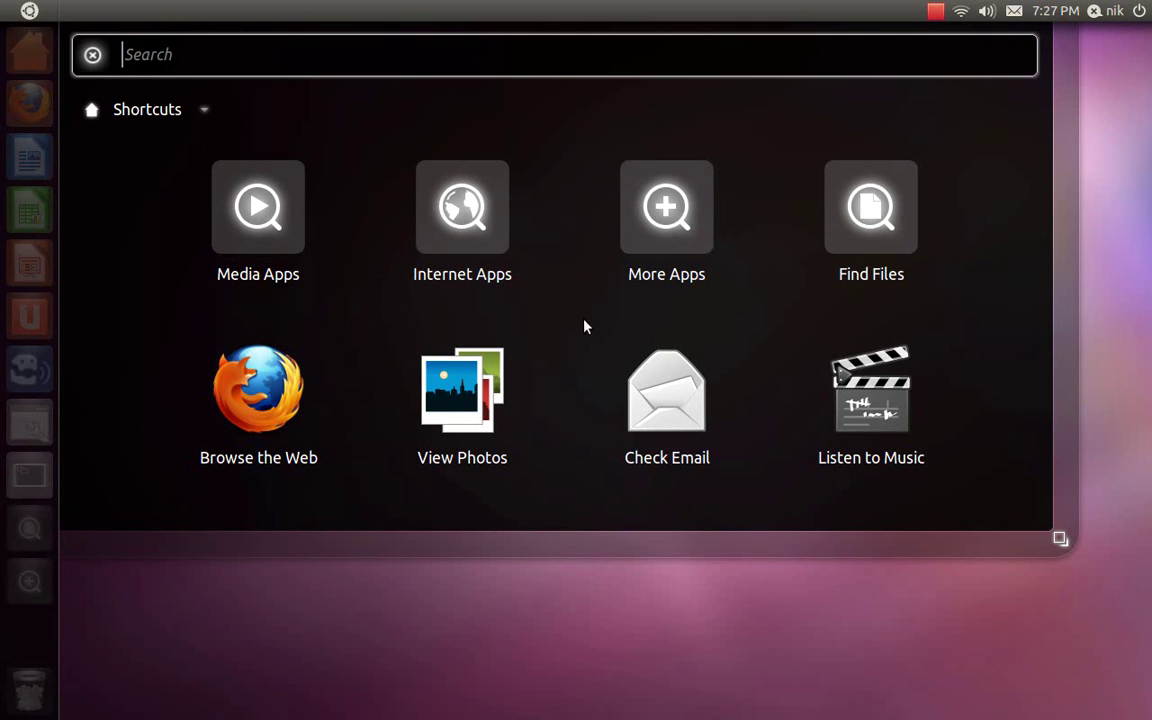
left_click(474, 598)
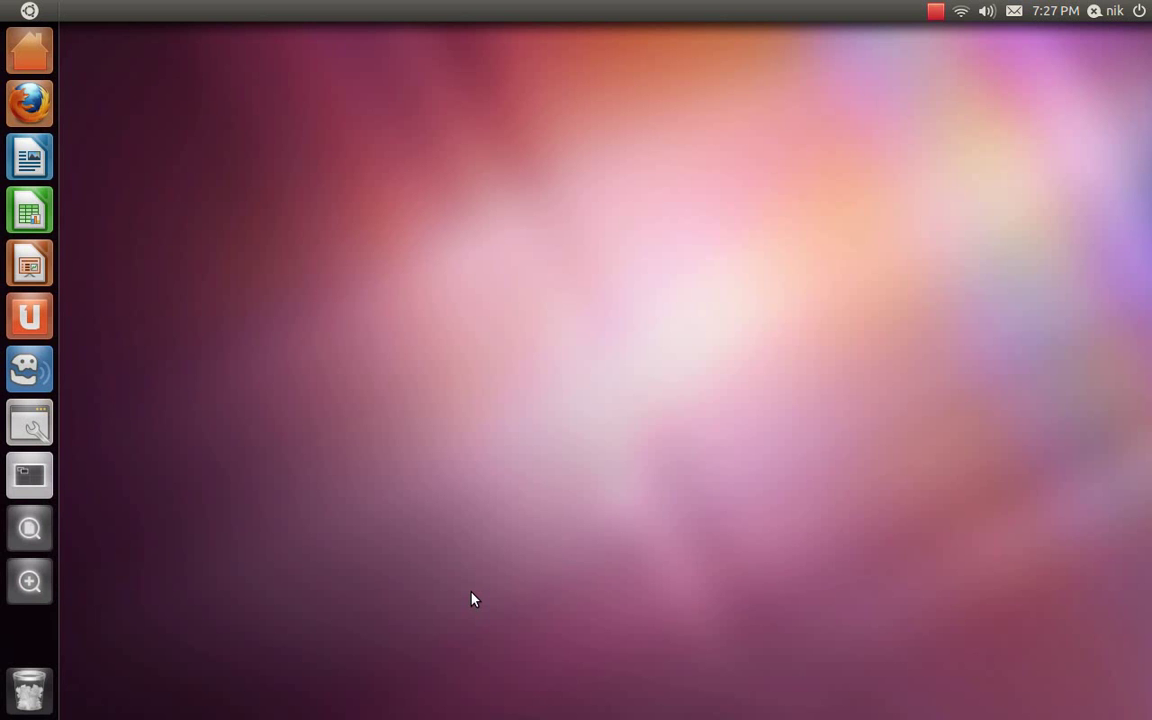